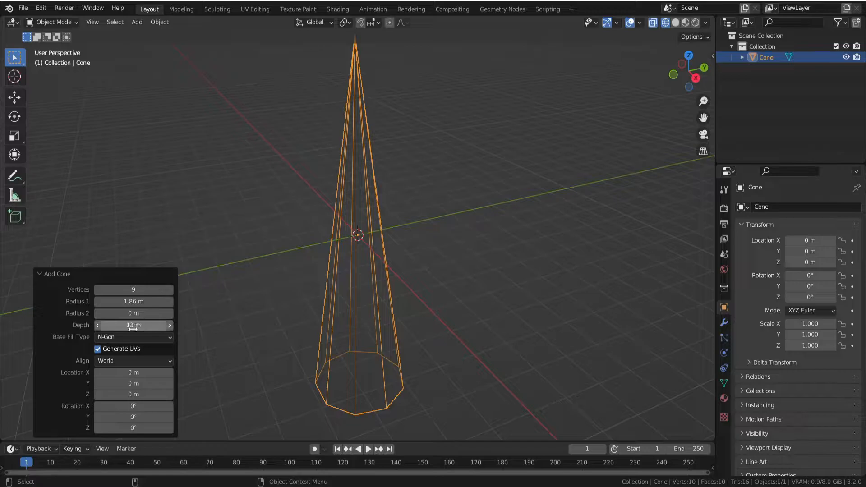
# - Switch the viewport to solid shading and turn on Cavity with its type set to World
pyautogui.hotkey('shift', 'z')
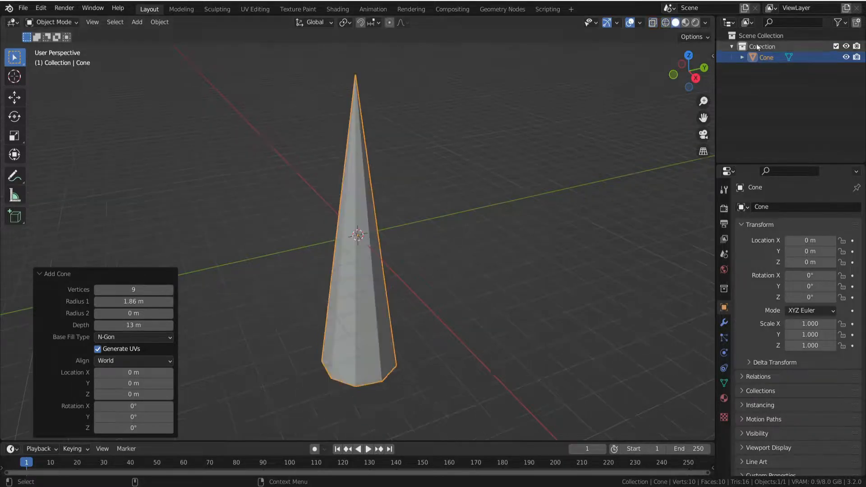
pyautogui.click(706, 23)
pyautogui.click(646, 262)
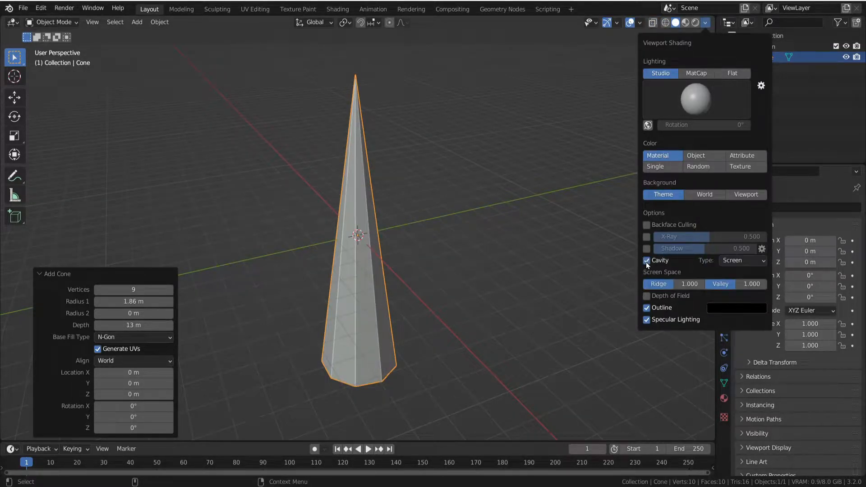
pyautogui.click(646, 262)
pyautogui.click(646, 261)
pyautogui.click(740, 260)
pyautogui.click(734, 281)
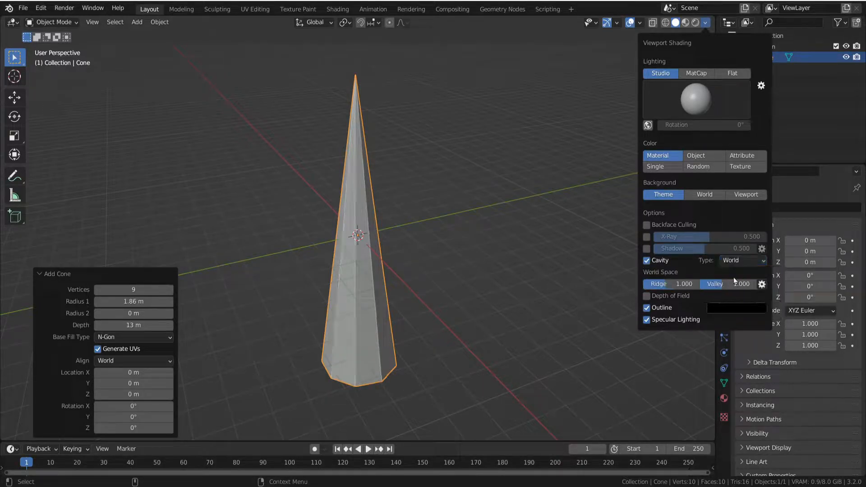
# - Raise the cone to a Z location of about 7.7 m and enter Edit Mode
pyautogui.click(428, 260)
pyautogui.moveTo(355, 190); pyautogui.dragTo(355, 90)
pyautogui.click(51, 21)
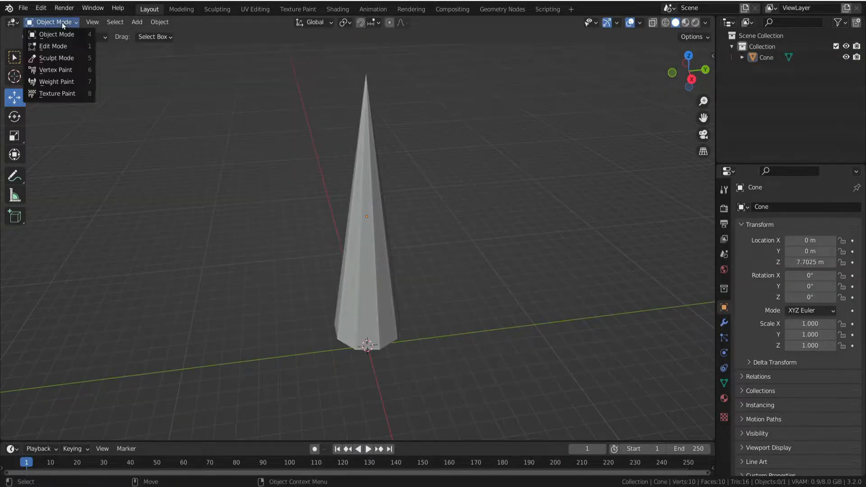
pyautogui.click(58, 47)
# - Cut an uneven ring all the way around the cone near its base with the Knife tool
pyautogui.click(14, 293)
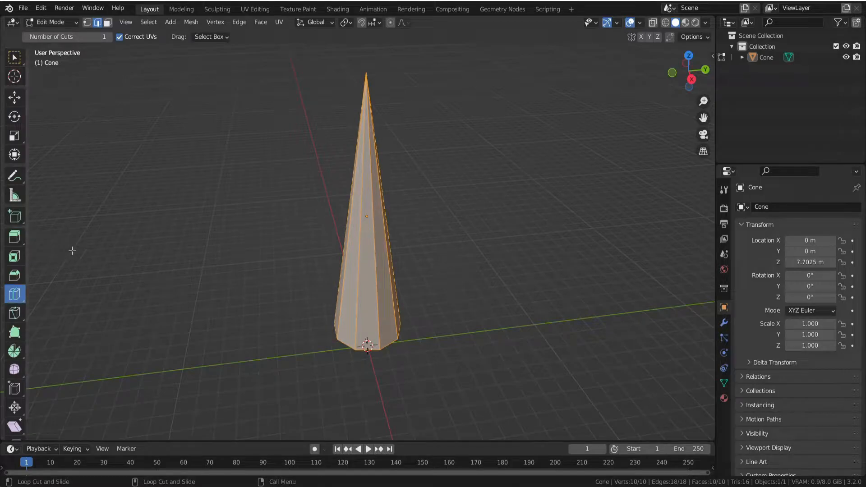
pyautogui.click(14, 312)
pyautogui.click(341, 308)
pyautogui.press('Escape')
pyautogui.moveTo(259, 353); pyautogui.dragTo(339, 286, button='middle')
pyautogui.click(346, 314)
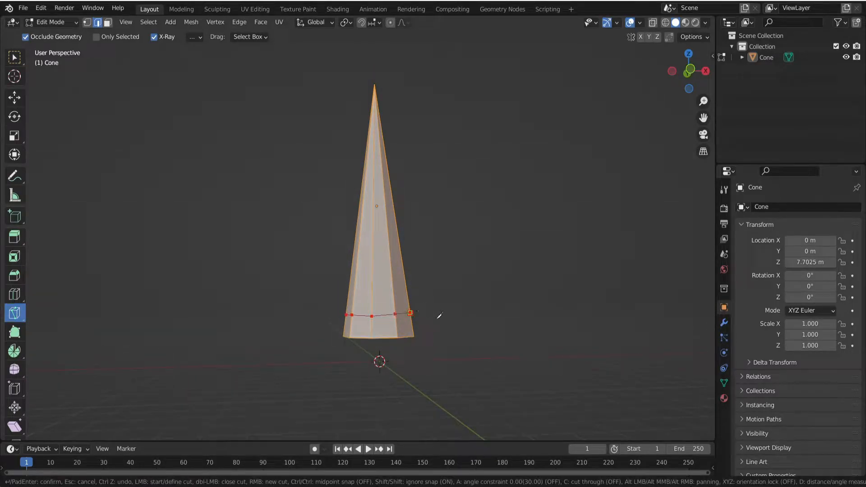
pyautogui.moveTo(453, 310); pyautogui.dragTo(219, 327, button='middle')
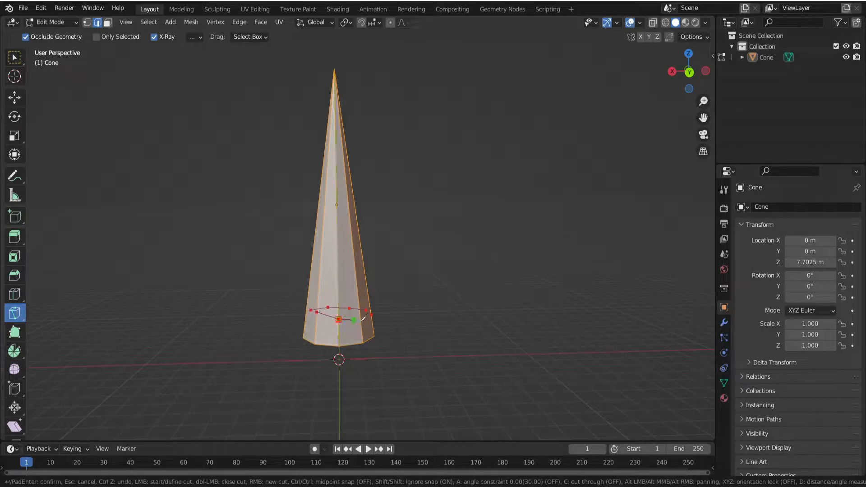
pyautogui.press('Return')
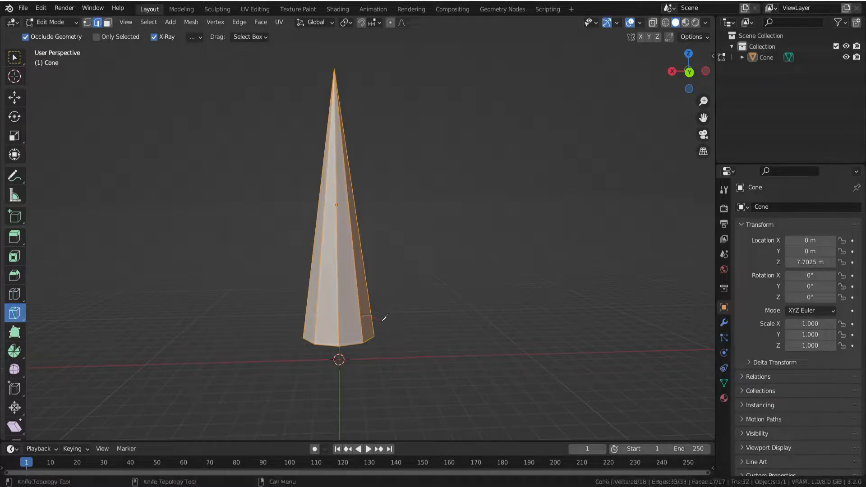
# - Knife-cut a second uneven ring around the cone a short distance above the first
pyautogui.moveTo(275, 381); pyautogui.dragTo(352, 361, button='middle')
pyautogui.click(380, 304)
pyautogui.scroll(4, 348, 309)
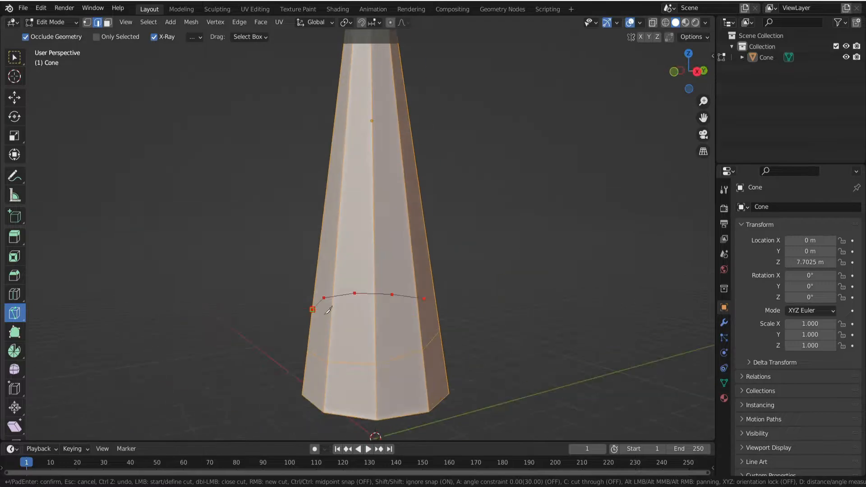
pyautogui.press('Return')
# - Knife-cut the next uneven ring around the cone above the two existing rings, working around all its faces
pyautogui.moveTo(272, 304); pyautogui.dragTo(437, 331, button='middle')
pyautogui.scroll(-3, 437, 330)
pyautogui.click(368, 302)
pyautogui.click(377, 293)
pyautogui.keyDown('alt'); pyautogui.moveTo(384, 298); pyautogui.dragTo(311, 287); pyautogui.keyUp('alt')
pyautogui.click(369, 289)
pyautogui.click(369, 297)
pyautogui.click(334, 269)
pyautogui.moveTo(369, 297); pyautogui.dragTo(495, 276, button='middle')
pyautogui.press('Return')
# - Knife-cut further uneven rings at intervals up the cone toward its tip, for eleven rings in total
pyautogui.click(357, 235)
pyautogui.click(348, 251)
pyautogui.press('Return')
pyautogui.moveTo(348, 251); pyautogui.dragTo(377, 223, button='middle')
pyautogui.click(337, 240)
pyautogui.press('Return')
pyautogui.click(329, 249)
pyautogui.click(367, 243)
pyautogui.press('Return')
pyautogui.click(377, 222)
pyautogui.press('Return')
pyautogui.scroll(-4, 378, 222)
# - Add a loop cut just below the lowest knife ring, slid to a factor of about -0.895
pyautogui.click(14, 98)
pyautogui.moveTo(244, 219); pyautogui.dragTo(334, 270, button='middle')
pyautogui.keyDown('alt'); pyautogui.click(347, 286); pyautogui.keyUp('alt')
pyautogui.click(17, 296)
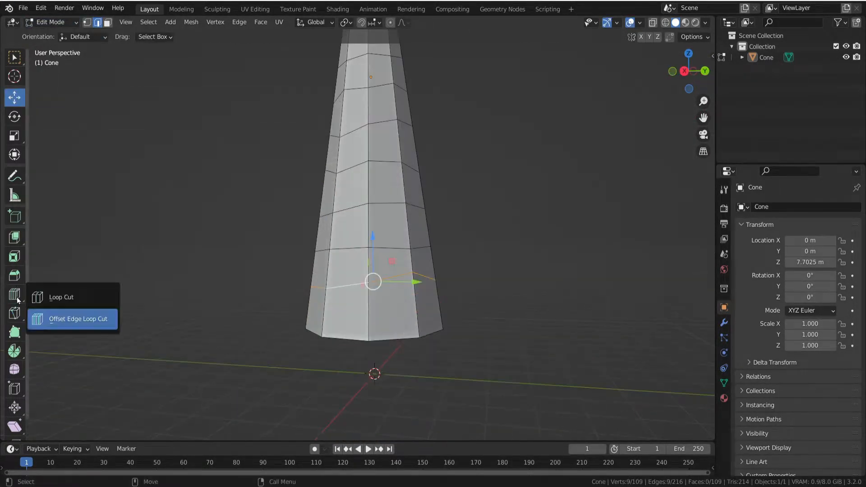
pyautogui.click(65, 302)
pyautogui.moveTo(334, 307); pyautogui.dragTo(334, 292)
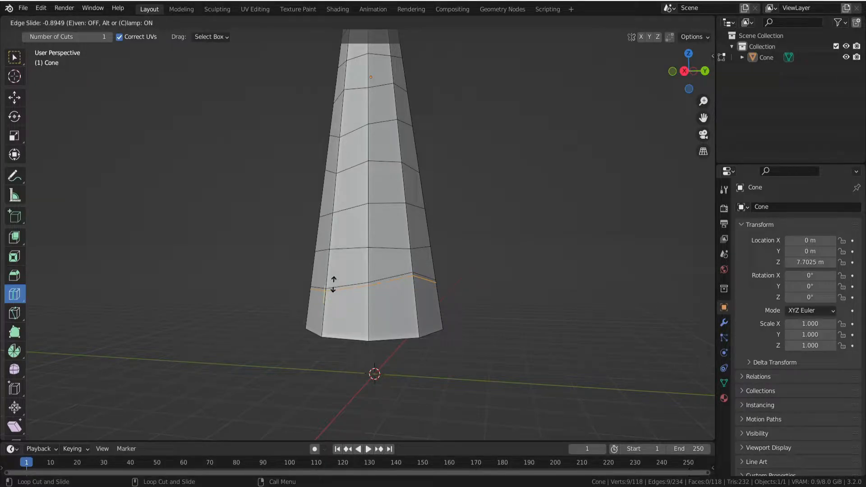
pyautogui.moveTo(333, 284); pyautogui.dragTo(333, 284)
# - Scale the new loop down to about 0.259 to form the cone's lowest branch tier
pyautogui.press('s')
pyautogui.moveTo(406, 259); pyautogui.dragTo(384, 279)
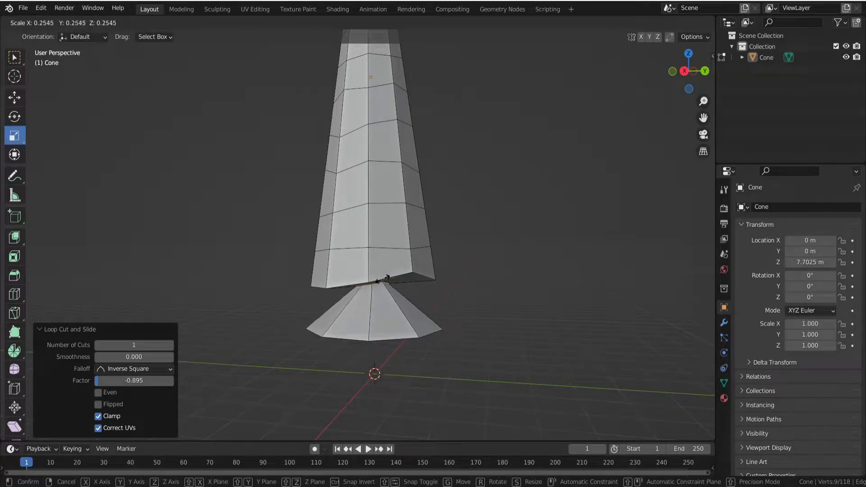
pyautogui.click(384, 278)
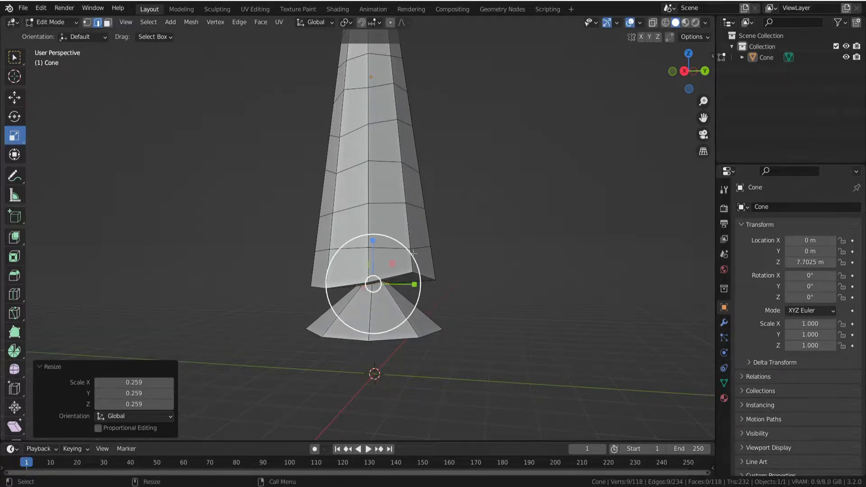
pyautogui.click(506, 258)
pyautogui.click(370, 264)
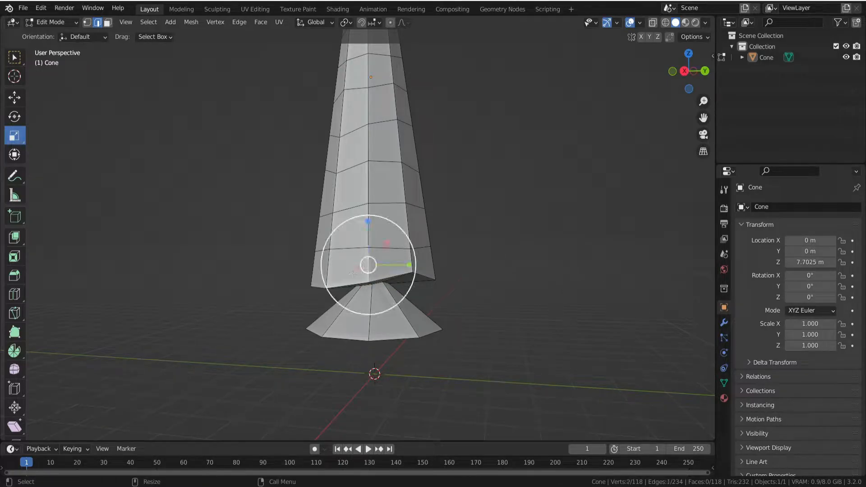
# - Add a loop cut just below the second knife ring at a factor of about -0.849 and scale it to about 0.286
pyautogui.click(14, 294)
pyautogui.moveTo(312, 265); pyautogui.dragTo(319, 253)
pyautogui.hotkey('shift', 'space')
pyautogui.press('s')
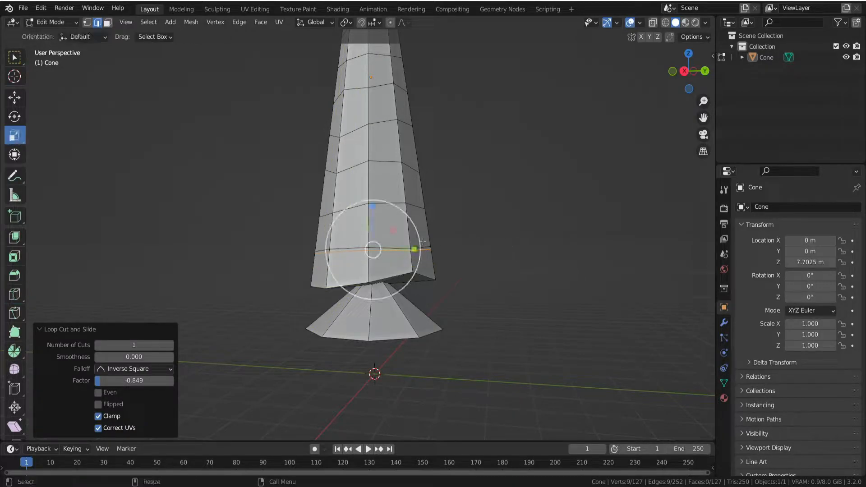
pyautogui.press('s')
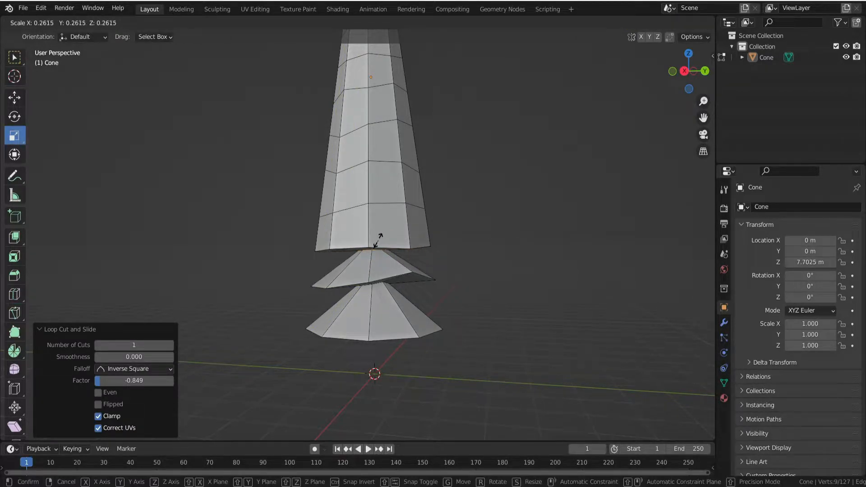
pyautogui.click(380, 241)
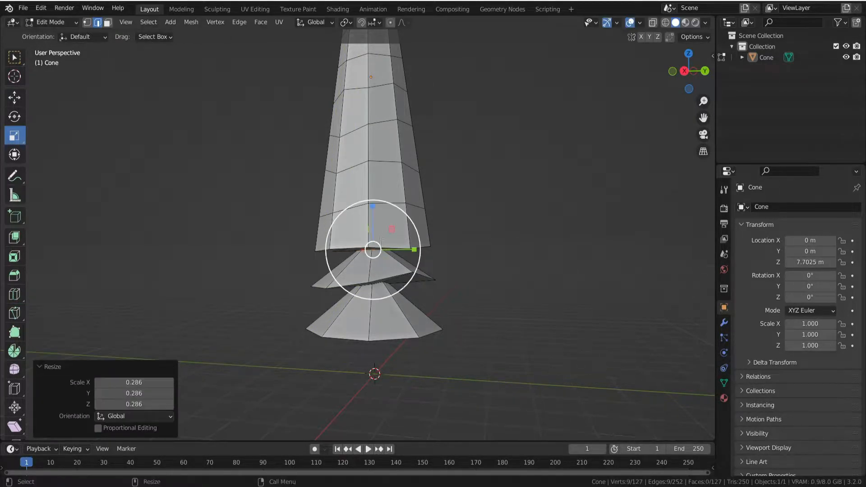
# - Rescale the narrowed edge loop between the lowest and second tiers
pyautogui.keyDown('alt'); pyautogui.click(381, 284); pyautogui.keyUp('alt')
pyautogui.press('s')
pyautogui.click(425, 251)
# - Add a loop cut just below the third knife ring and scale it inward to form the third tier
pyautogui.hotkey('ctrl', 'r')
pyautogui.click(366, 224)
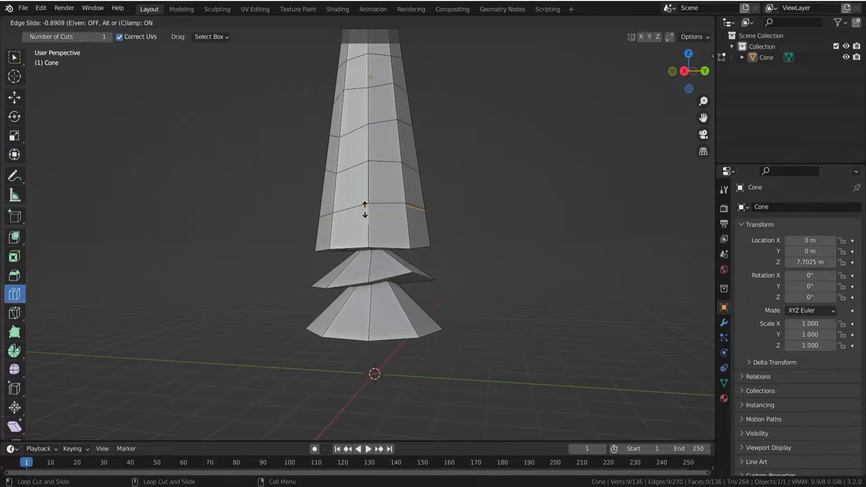
pyautogui.click(366, 176)
pyautogui.press('s')
pyautogui.click(373, 196)
pyautogui.scroll(2, 437, 225)
pyautogui.click(459, 231)
pyautogui.moveTo(460, 231); pyautogui.dragTo(419, 242, button='middle')
pyautogui.click(467, 295)
pyautogui.press('g')
pyautogui.click(433, 252)
pyautogui.scroll(-7, 443, 234)
pyautogui.scroll(8, 442, 234)
# - Add a loop cut below the fourth knife ring at a factor of about -0.921 and scale it inward
pyautogui.hotkey('ctrl', 'r')
pyautogui.moveTo(441, 212); pyautogui.dragTo(442, 181)
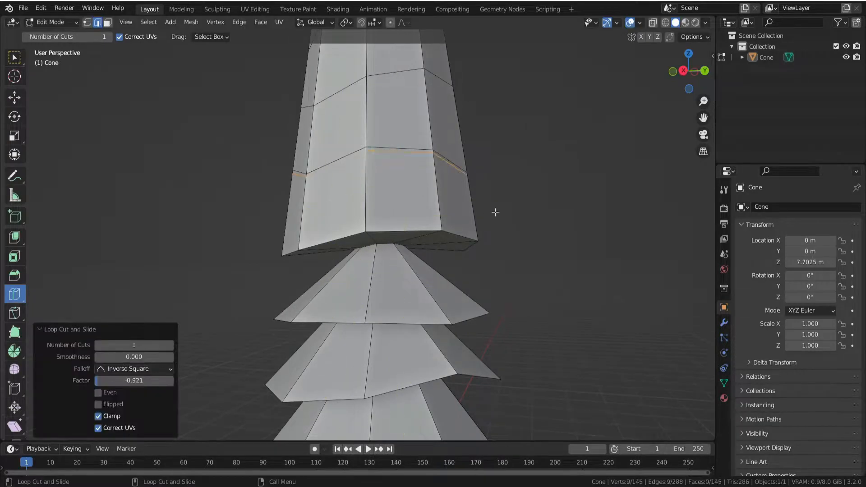
pyautogui.press('s')
pyautogui.click(378, 163)
pyautogui.click(428, 118)
# - Add a loop cut just below the fifth knife ring and scale it inward to form the fifth tier
pyautogui.keyDown('shift'); pyautogui.moveTo(428, 118); pyautogui.dragTo(432, 282, button='middle'); pyautogui.keyUp('shift')
pyautogui.hotkey('ctrl', 'r')
pyautogui.moveTo(361, 300); pyautogui.dragTo(364, 267)
pyautogui.click(14, 136)
pyautogui.moveTo(421, 262); pyautogui.dragTo(387, 256)
# - Add loop cuts just below the sixth and seventh knife rings and scale each inward into a tier
pyautogui.keyDown('shift'); pyautogui.moveTo(428, 198); pyautogui.dragTo(419, 283, button='middle'); pyautogui.keyUp('shift')
pyautogui.click(14, 294)
pyautogui.click(14, 136)
pyautogui.moveTo(412, 267); pyautogui.dragTo(366, 223)
pyautogui.click(14, 294)
pyautogui.click(14, 136)
pyautogui.moveTo(407, 224); pyautogui.dragTo(380, 223)
pyautogui.scroll(-3, 415, 218)
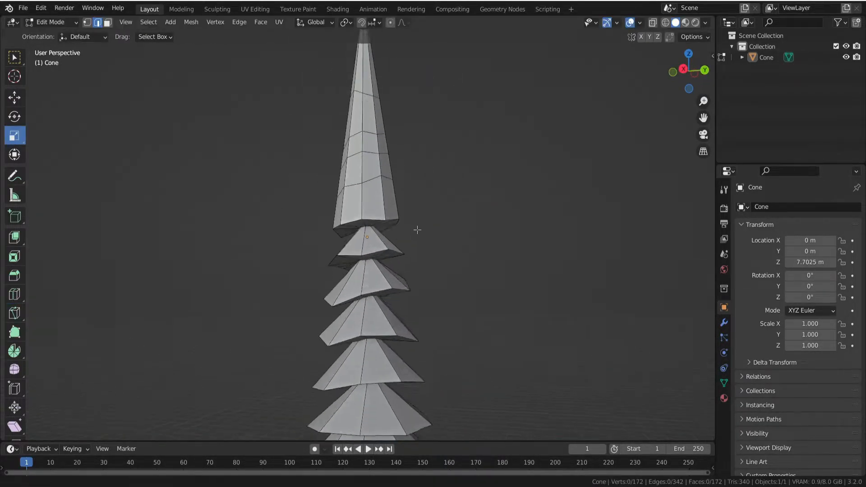
# - Add loop cuts just below the eighth and ninth knife rings and scale each inward into a tier
pyautogui.click(14, 294)
pyautogui.moveTo(365, 268); pyautogui.dragTo(366, 242)
pyautogui.click(14, 136)
pyautogui.moveTo(397, 268); pyautogui.dragTo(373, 267)
pyautogui.moveTo(380, 267); pyautogui.dragTo(381, 283, button='middle')
pyautogui.click(367, 251)
pyautogui.click(14, 295)
pyautogui.moveTo(367, 258); pyautogui.dragTo(388, 227)
pyautogui.click(15, 136)
# - Add loop cuts just below the tenth and eleventh knife rings and scale each inward to finish the upper tiers
pyautogui.keyDown('shift'); pyautogui.moveTo(455, 232); pyautogui.dragTo(454, 288, button='middle'); pyautogui.keyUp('shift')
pyautogui.click(15, 295)
pyautogui.moveTo(363, 243); pyautogui.dragTo(365, 221)
pyautogui.click(14, 136)
pyautogui.moveTo(411, 219); pyautogui.dragTo(386, 219)
pyautogui.click(14, 294)
pyautogui.moveTo(364, 257); pyautogui.dragTo(365, 213)
pyautogui.click(15, 136)
pyautogui.moveTo(405, 208); pyautogui.dragTo(373, 204)
# - Select five narrow inner loops on the lower and middle tiers and raise them about 0.319 m along Z
pyautogui.click(13, 294)
pyautogui.click(14, 97)
pyautogui.scroll(-4, 416, 315)
pyautogui.scroll(2, 351, 230)
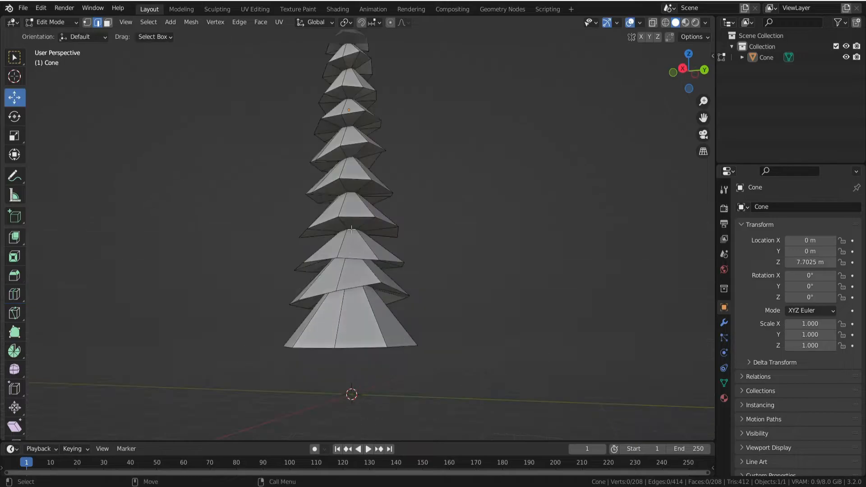
pyautogui.scroll(2, 358, 196)
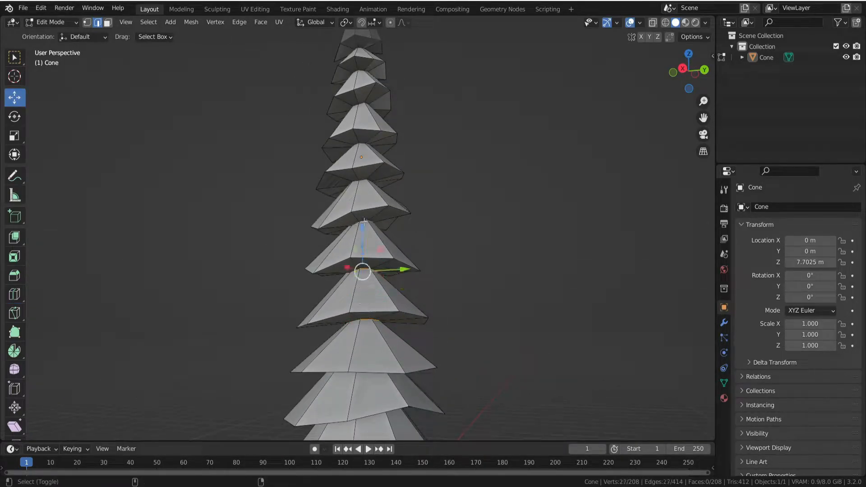
pyautogui.scroll(-2, 364, 221)
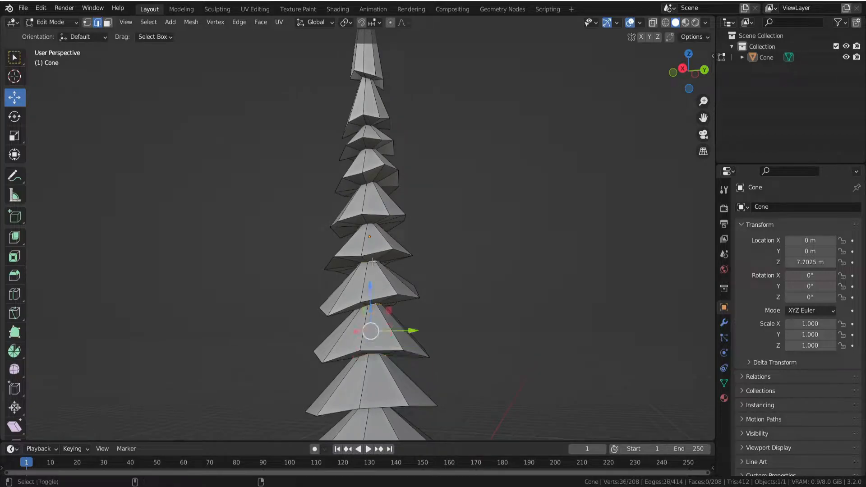
pyautogui.moveTo(370, 263); pyautogui.dragTo(372, 247)
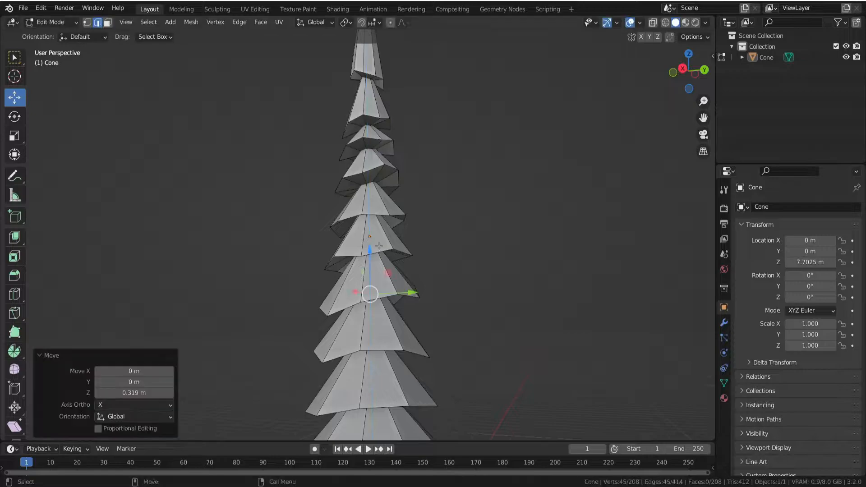
# - Select three narrow inner loops on the upper tiers and raise them about 0.26 m along Z
pyautogui.scroll(-2, 372, 246)
pyautogui.scroll(4, 396, 316)
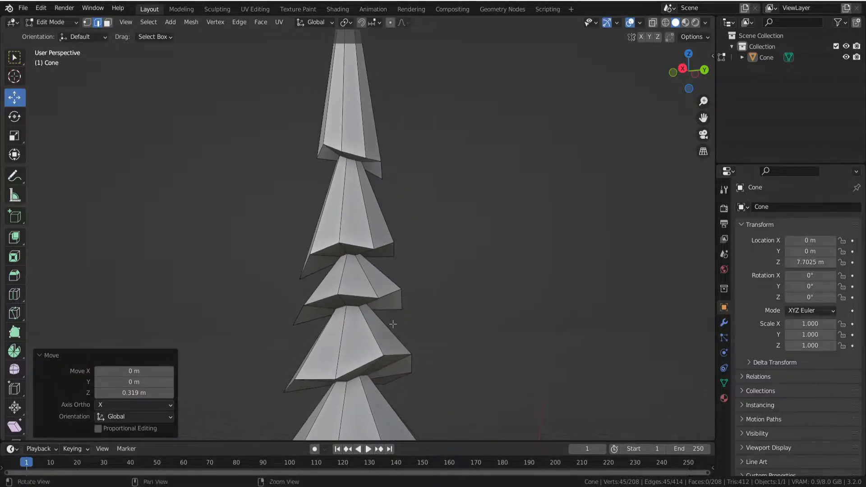
pyautogui.keyDown('alt'); pyautogui.click(350, 381); pyautogui.keyUp('alt')
pyautogui.keyDown('alt'); pyautogui.keyDown('shift'); pyautogui.click(351, 300); pyautogui.keyUp('shift'); pyautogui.keyUp('alt')
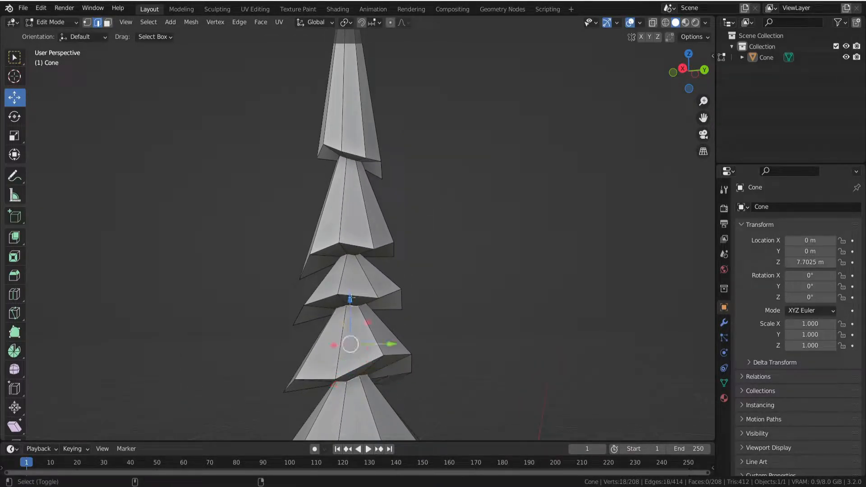
pyautogui.press('g')
pyautogui.press('z')
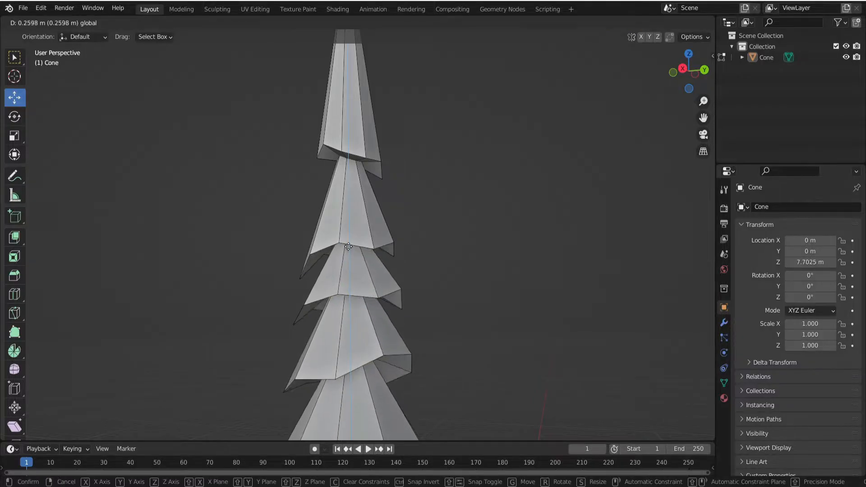
pyautogui.click(349, 247)
pyautogui.moveTo(348, 247); pyautogui.dragTo(433, 243, button='middle')
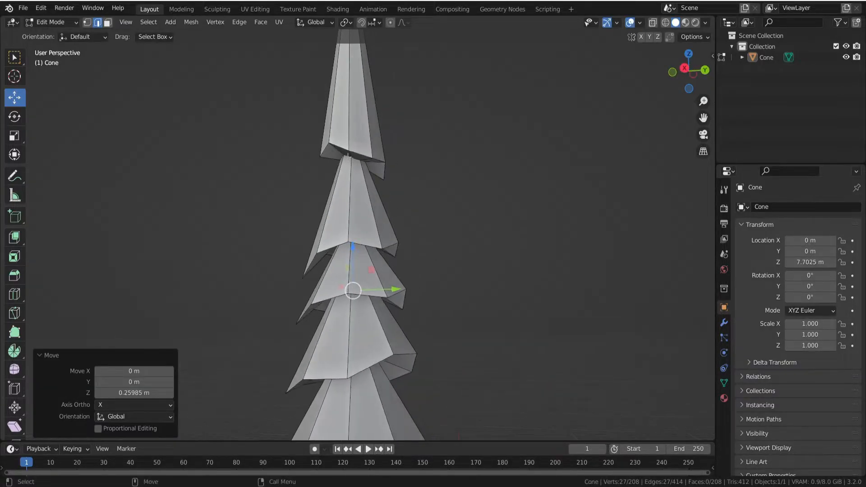
# - Move the narrow loop beneath the topmost tier up along Z so it tucks inside that tier
pyautogui.keyDown('alt'); pyautogui.click(353, 160); pyautogui.keyUp('alt')
pyautogui.moveTo(352, 114)
pyautogui.mouseDown()
pyautogui.moveTo(350, 93)
pyautogui.moveTo(352, 131)
pyautogui.mouseUp()
pyautogui.click(353, 153)
pyautogui.keyDown('alt'); pyautogui.click(352, 154); pyautogui.keyUp('alt')
pyautogui.click(439, 213)
# - Knife-cut an uneven ring all the way around the long top spire
pyautogui.keyDown('shift'); pyautogui.moveTo(439, 213); pyautogui.dragTo(452, 379, button='middle'); pyautogui.keyUp('shift')
pyautogui.moveTo(433, 290); pyautogui.dragTo(420, 290, button='middle')
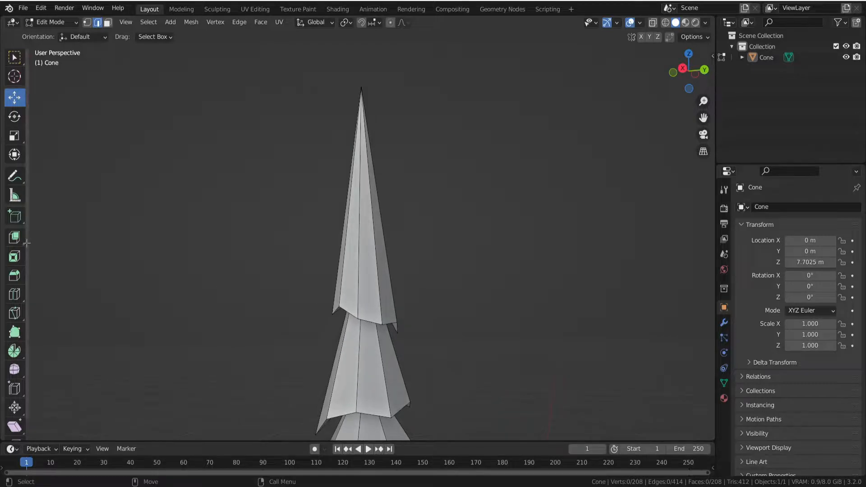
pyautogui.click(15, 295)
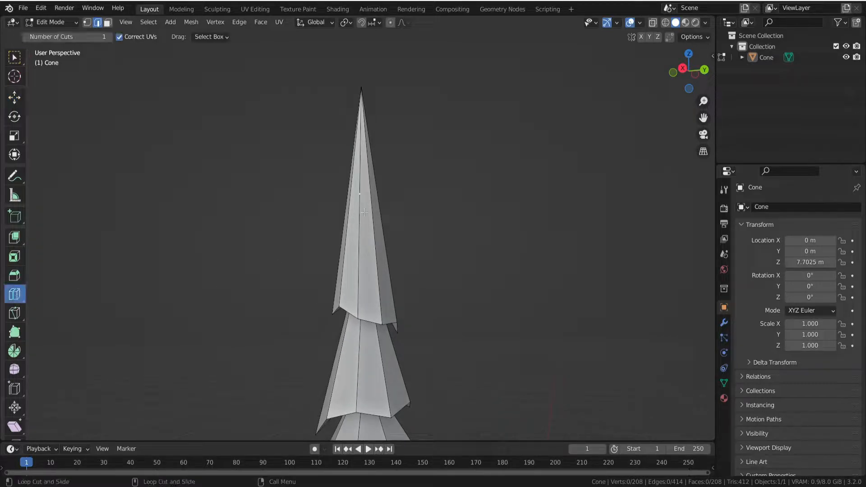
pyautogui.click(15, 313)
pyautogui.click(321, 243)
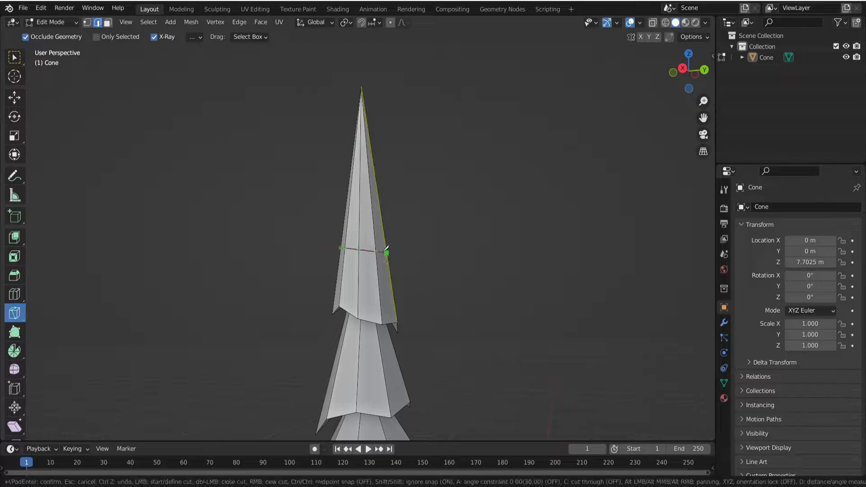
pyautogui.moveTo(389, 248); pyautogui.dragTo(374, 260, button='middle')
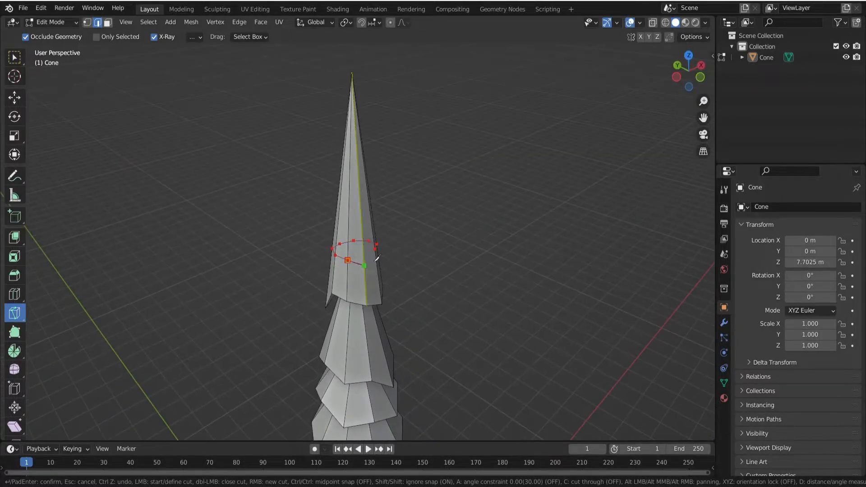
pyautogui.press('Return')
# - Add a loop cut just below the spire's new ring and scale it to about 0.351
pyautogui.moveTo(442, 299); pyautogui.dragTo(413, 213, button='middle')
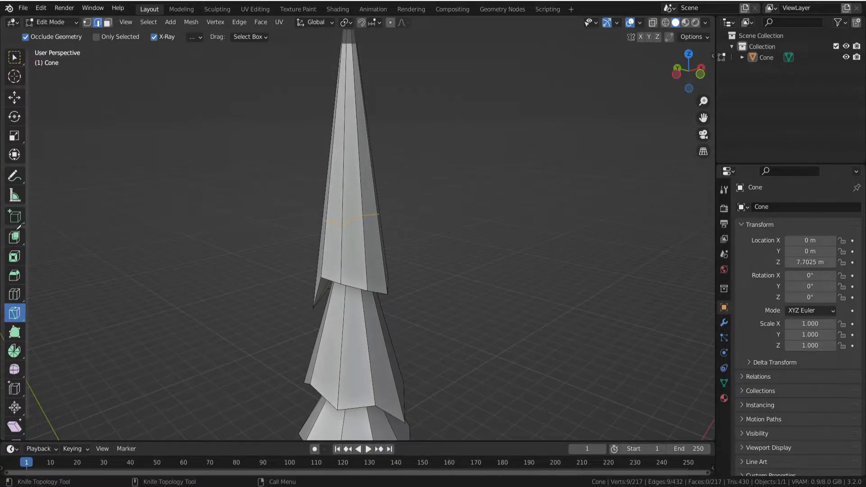
pyautogui.click(16, 294)
pyautogui.moveTo(373, 247); pyautogui.dragTo(372, 245)
pyautogui.moveTo(375, 216)
pyautogui.mouseDown()
pyautogui.moveTo(381, 207)
pyautogui.moveTo(361, 216)
pyautogui.mouseUp()
pyautogui.click(14, 135)
pyautogui.keyDown('alt'); pyautogui.moveTo(401, 279); pyautogui.dragTo(506, 262); pyautogui.keyUp('alt')
pyautogui.keyDown('alt'); pyautogui.moveTo(420, 322); pyautogui.dragTo(452, 315); pyautogui.keyUp('alt')
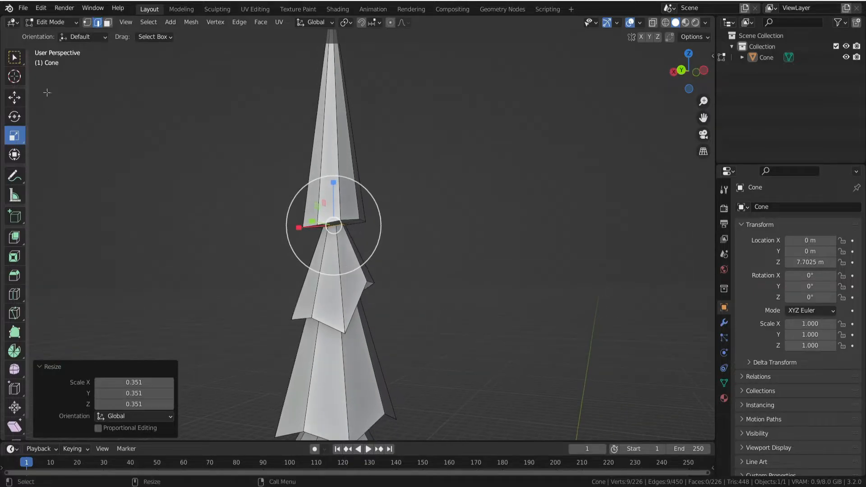
# - Lower an outer vertex on the uneven edge of the tier below the top spire along Z
pyautogui.click(87, 22)
pyautogui.click(345, 335)
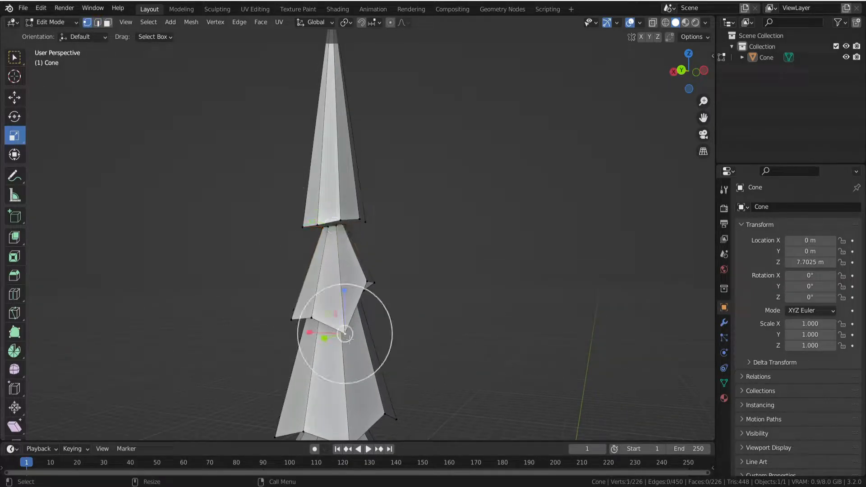
pyautogui.press('w')
pyautogui.keyDown('alt'); pyautogui.moveTo(360, 280); pyautogui.dragTo(354, 286); pyautogui.keyUp('alt')
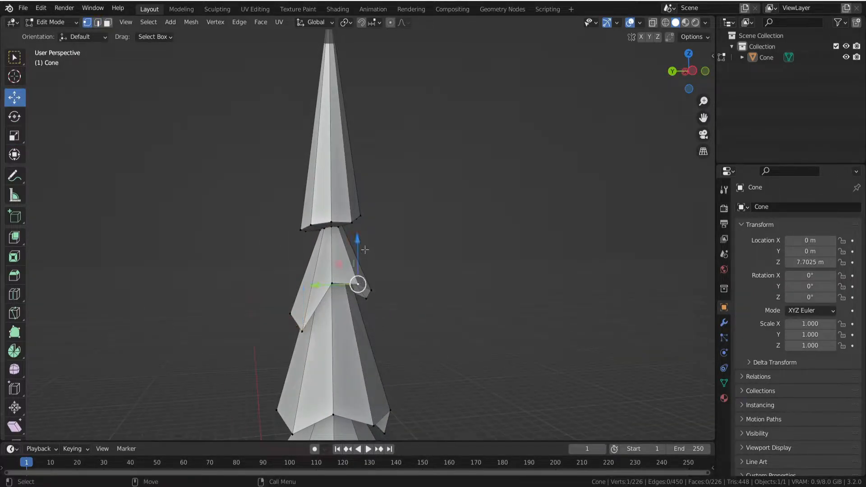
pyautogui.hotkey('alt', 'a')
pyautogui.moveTo(358, 245); pyautogui.dragTo(358, 259)
pyautogui.click(414, 289)
# - Move the narrow loop beneath the top spire up along Z so it tucks inside the spire
pyautogui.keyDown('alt'); pyautogui.moveTo(414, 288); pyautogui.dragTo(350, 292); pyautogui.keyUp('alt')
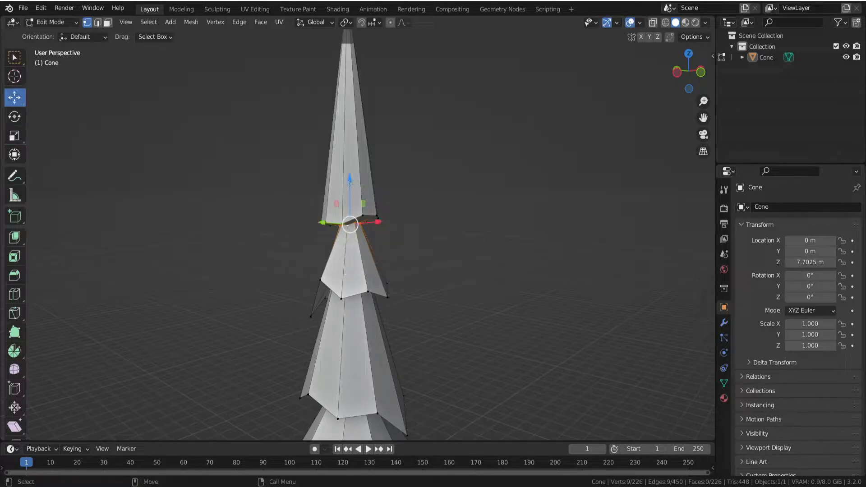
pyautogui.press('g')
pyautogui.click(349, 169)
# - Lower the tree's tip vertex along Z to shorten the top spire into a small cap
pyautogui.scroll(-1, 389, 175)
pyautogui.keyDown('alt'); pyautogui.moveTo(389, 175); pyautogui.dragTo(393, 322, button='middle'); pyautogui.keyUp('alt')
pyautogui.click(346, 143)
pyautogui.moveTo(345, 110); pyautogui.dragTo(344, 255)
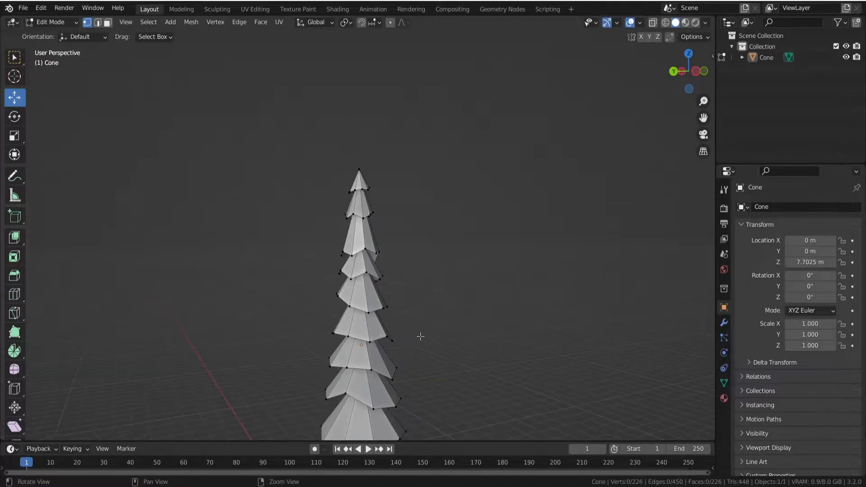
# - Inset the tree's bottom face, scale it to about 0.542 and inset it again by about 0.053 m
pyautogui.moveTo(421, 337); pyautogui.dragTo(401, 230, button='middle')
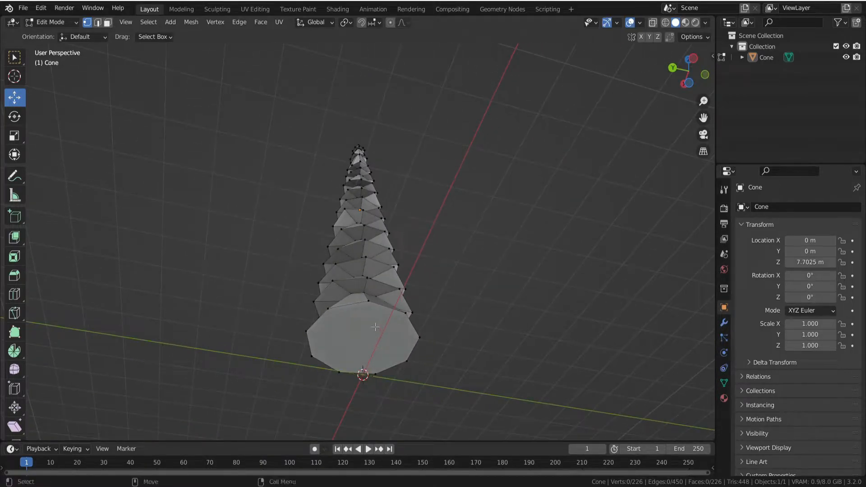
pyautogui.click(336, 334)
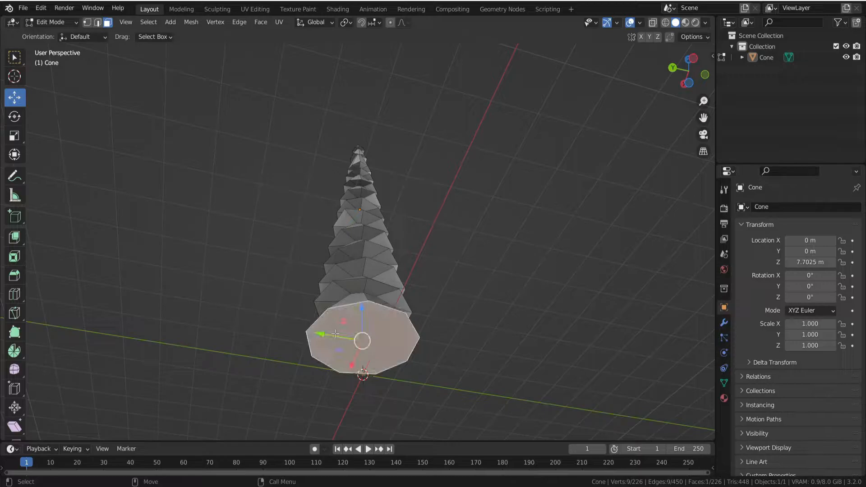
pyautogui.click(13, 262)
pyautogui.moveTo(393, 336); pyautogui.dragTo(360, 348)
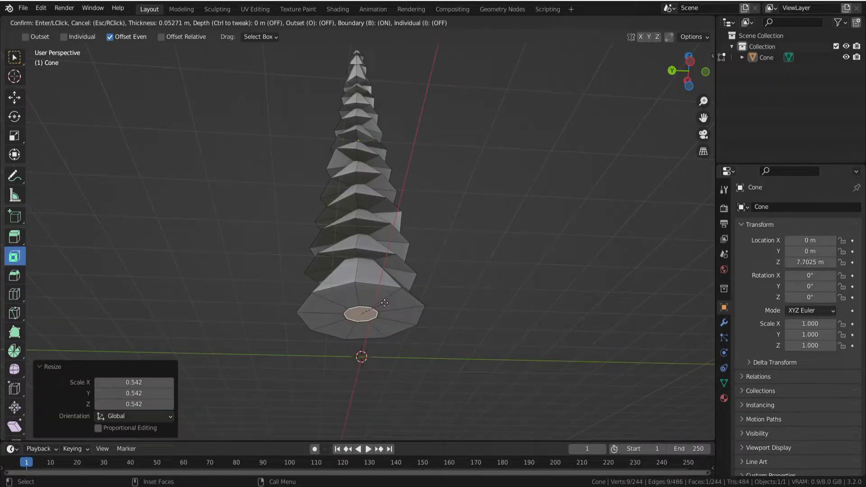
pyautogui.moveTo(385, 303); pyautogui.dragTo(384, 303)
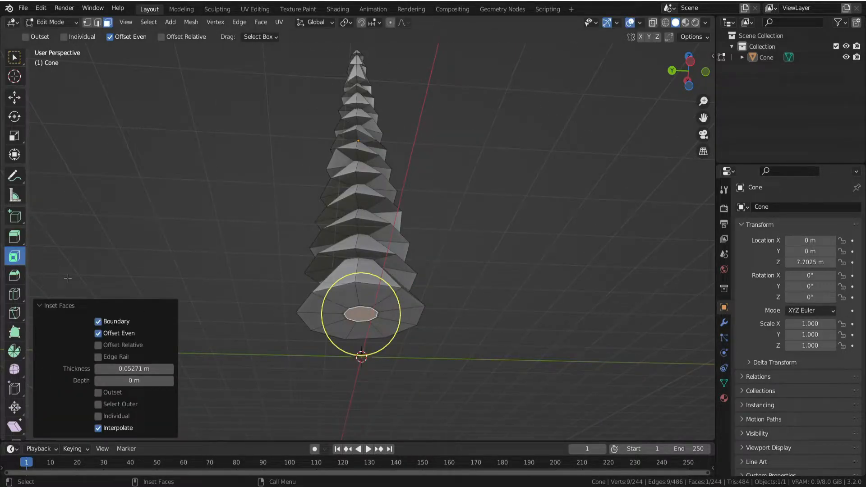
# - Extrude the inset bottom face down into a two-segment trunk, the last segment about 0.979 m, and scale its end to about 1.678
pyautogui.click(15, 237)
pyautogui.moveTo(361, 356); pyautogui.dragTo(363, 415)
pyautogui.keyDown('alt'); pyautogui.moveTo(433, 328); pyautogui.dragTo(434, 362); pyautogui.keyUp('alt')
pyautogui.keyDown('alt'); pyautogui.moveTo(435, 363); pyautogui.dragTo(428, 320, button='middle'); pyautogui.keyUp('alt')
pyautogui.press('r')
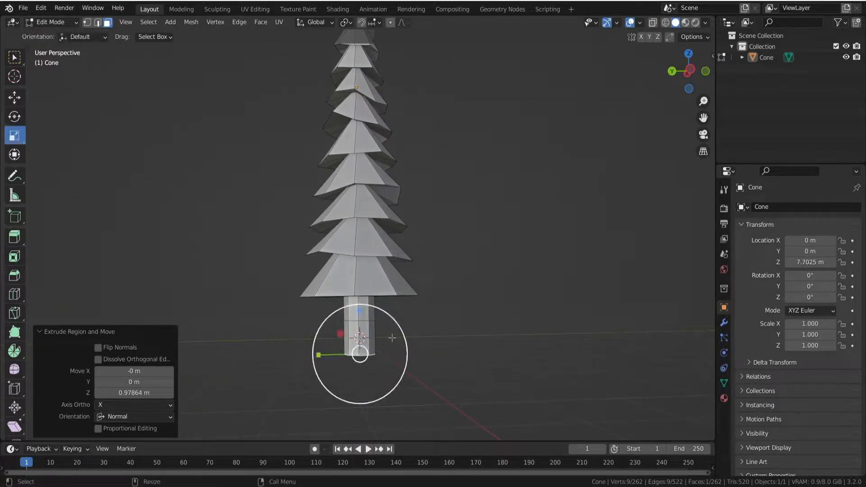
pyautogui.moveTo(394, 337); pyautogui.dragTo(402, 334)
pyautogui.click(420, 330)
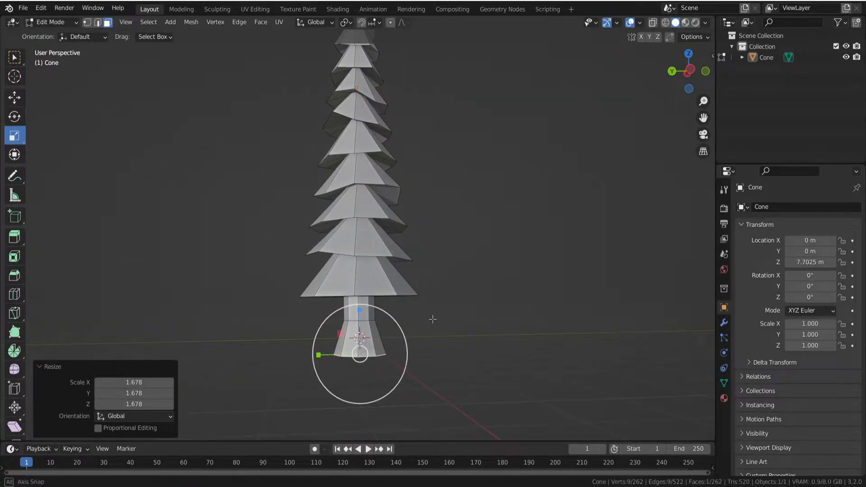
# - Select the edge loop where the trunk meets the lowest tier and scale it inward to narrow the trunk's top
pyautogui.moveTo(419, 331); pyautogui.dragTo(406, 285, button='middle')
pyautogui.keyDown('alt'); pyautogui.click(366, 270); pyautogui.keyUp('alt')
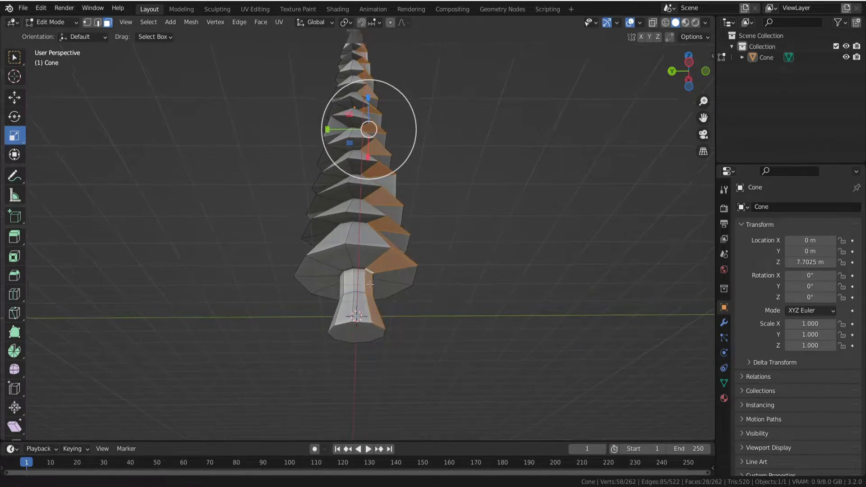
pyautogui.scroll(2, 377, 241)
pyautogui.click(98, 23)
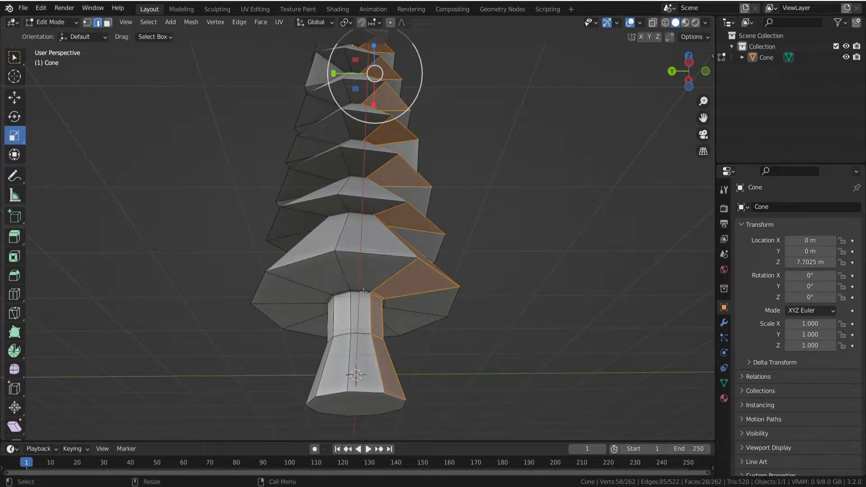
pyautogui.keyDown('alt'); pyautogui.click(363, 292); pyautogui.keyUp('alt')
pyautogui.hotkey('shift', 'space')
pyautogui.press('r')
pyautogui.hotkey('shift', 'space')
pyautogui.press('s')
pyautogui.press('r')
pyautogui.moveTo(391, 285); pyautogui.dragTo(377, 291)
# - Move the trunk's middle edge loop down about 0.364 m along Z
pyautogui.keyDown('alt'); pyautogui.moveTo(399, 343); pyautogui.dragTo(402, 363); pyautogui.keyUp('alt')
pyautogui.doubleClick(353, 369)
pyautogui.press('w')
pyautogui.moveTo(356, 338); pyautogui.dragTo(356, 352)
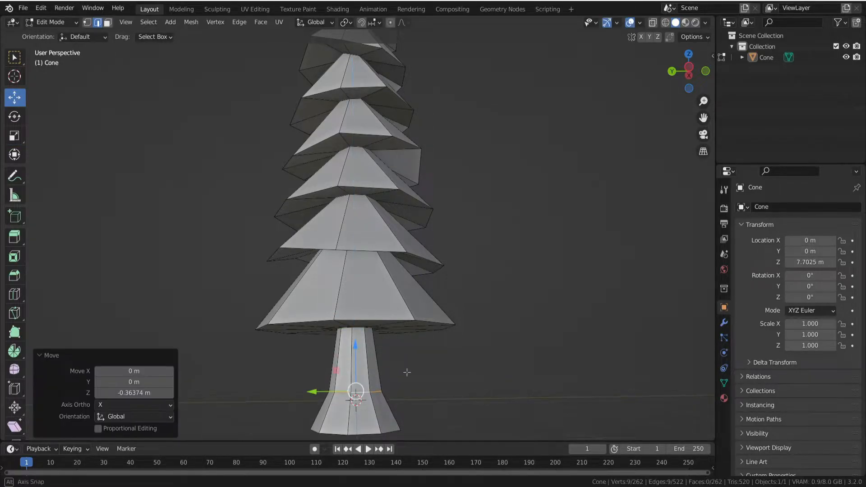
# - Scale the trunk's bottom loop inward and lower the loop above it about 0.131 m along Z
pyautogui.keyDown('alt'); pyautogui.moveTo(406, 372); pyautogui.dragTo(405, 344); pyautogui.keyUp('alt')
pyautogui.doubleClick(370, 379)
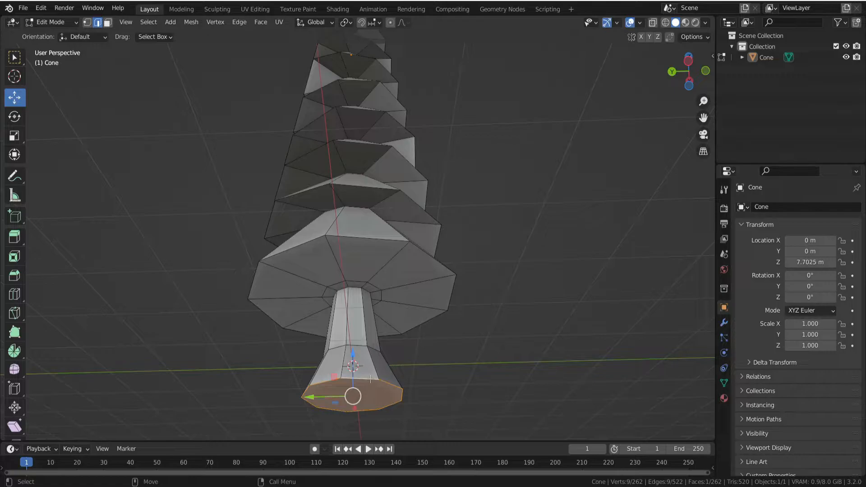
pyautogui.press('e')
pyautogui.press('r')
pyautogui.moveTo(382, 364)
pyautogui.mouseDown()
pyautogui.moveTo(368, 371)
pyautogui.moveTo(379, 369)
pyautogui.moveTo(367, 368)
pyautogui.moveTo(374, 363)
pyautogui.mouseUp()
pyautogui.press('w')
pyautogui.moveTo(354, 317)
pyautogui.mouseDown()
pyautogui.moveTo(354, 302)
pyautogui.moveTo(356, 327)
pyautogui.mouseUp()
pyautogui.moveTo(430, 353); pyautogui.dragTo(418, 394, button='middle')
pyautogui.scroll(-2, 432, 392)
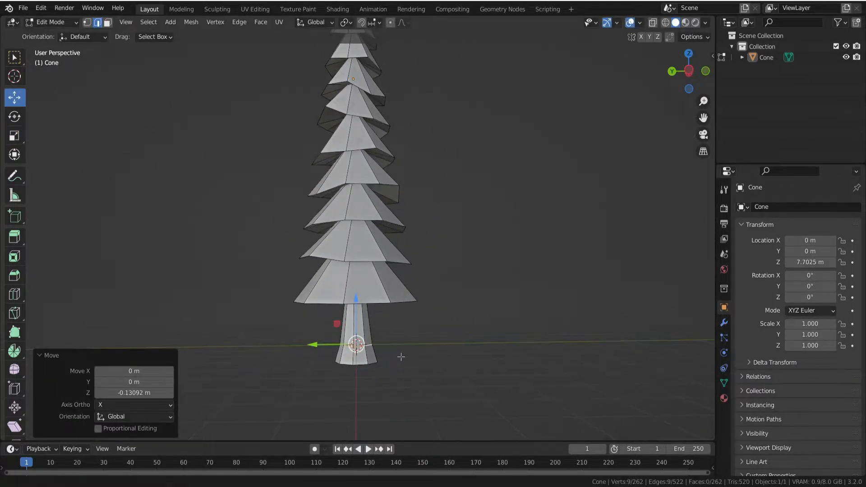
# - Select faces at the trunk's base and rescale them to reshape the foot
pyautogui.scroll(5, 402, 357)
pyautogui.moveTo(400, 353); pyautogui.dragTo(382, 277, button='middle')
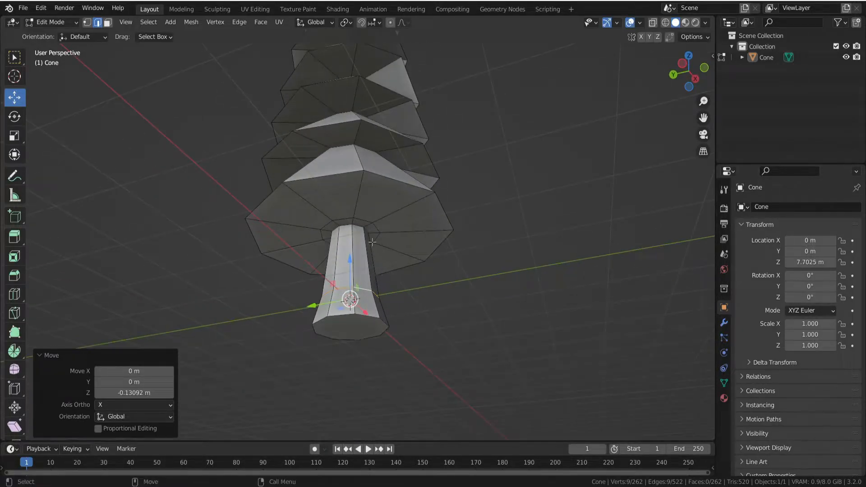
pyautogui.click(353, 171)
pyautogui.moveTo(358, 193); pyautogui.dragTo(474, 250, button='middle')
pyautogui.moveTo(485, 298); pyautogui.dragTo(434, 318, button='middle')
pyautogui.click(434, 318)
pyautogui.press('3')
pyautogui.click(421, 329)
pyautogui.moveTo(416, 290); pyautogui.dragTo(464, 312)
pyautogui.press('e')
pyautogui.press('r')
pyautogui.keyDown('alt'); pyautogui.moveTo(463, 312); pyautogui.dragTo(469, 333); pyautogui.keyUp('alt')
pyautogui.click(421, 353)
pyautogui.press('w')
# - Add a loop cut around the trunk, then scale it and reposition it
pyautogui.click(15, 294)
pyautogui.moveTo(404, 357); pyautogui.dragTo(437, 338)
pyautogui.press('e')
pyautogui.press('r')
pyautogui.press('w')
pyautogui.moveTo(377, 356); pyautogui.dragTo(368, 341)
# - Adjust the position and size of the trunk's edge loops to give it a slim neck and flared base
pyautogui.keyDown('alt'); pyautogui.click(422, 340); pyautogui.keyUp('alt')
pyautogui.moveTo(407, 303); pyautogui.dragTo(406, 293)
pyautogui.moveTo(368, 331); pyautogui.dragTo(370, 332)
pyautogui.keyDown('alt'); pyautogui.moveTo(485, 365); pyautogui.dragTo(447, 361); pyautogui.keyUp('alt')
pyautogui.press('r')
pyautogui.moveTo(388, 352)
pyautogui.mouseDown()
pyautogui.moveTo(379, 355)
pyautogui.moveTo(397, 349)
pyautogui.mouseUp()
pyautogui.hotkey('alt', 'c')
pyautogui.moveTo(361, 307); pyautogui.dragTo(370, 282)
pyautogui.press('r')
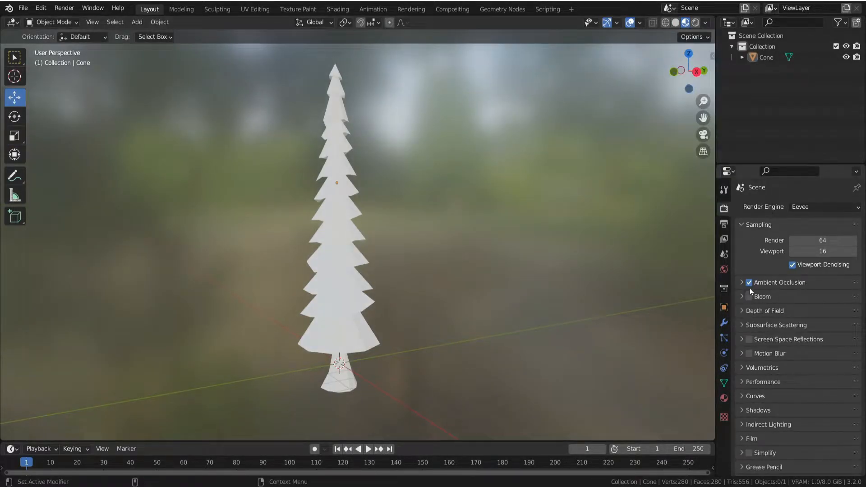
# - Set the Eevee ambient occlusion distance to 1.56 m
pyautogui.click(743, 284)
pyautogui.moveTo(816, 299); pyautogui.dragTo(839, 299)
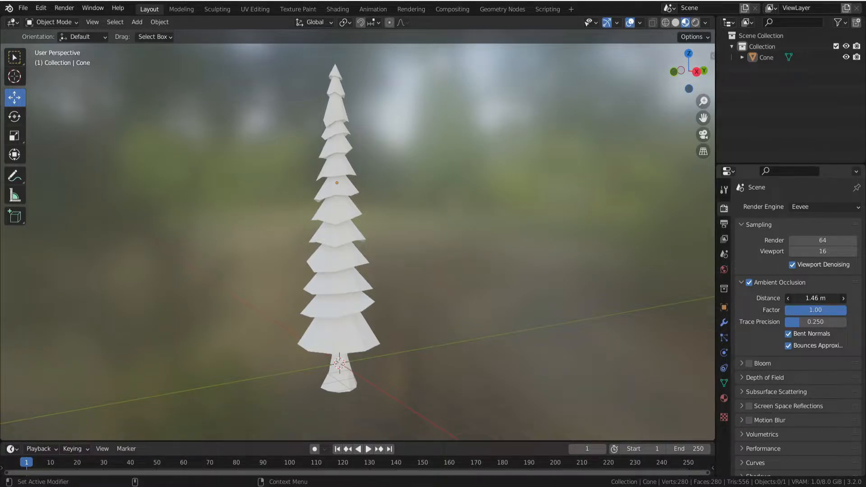
pyautogui.moveTo(826, 298); pyautogui.dragTo(828, 299)
pyautogui.moveTo(461, 302); pyautogui.dragTo(379, 328, button='middle')
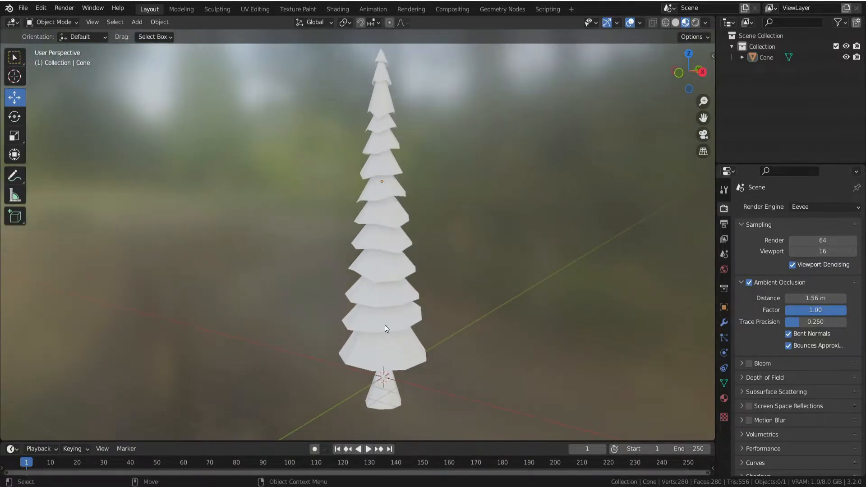
# - Select the whole tree and raise it about 0.998 m along Z
pyautogui.click(397, 330)
pyautogui.moveTo(376, 150); pyautogui.dragTo(377, 124)
pyautogui.scroll(-2, 318, 193)
pyautogui.keyDown('alt'); pyautogui.moveTo(327, 211); pyautogui.dragTo(310, 210); pyautogui.keyUp('alt')
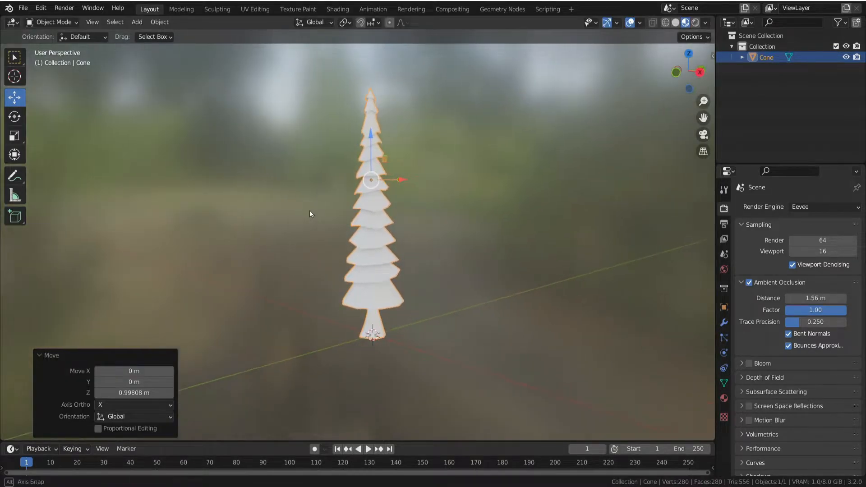
pyautogui.keyDown('alt'); pyautogui.moveTo(342, 227); pyautogui.dragTo(318, 234, button='middle'); pyautogui.keyUp('alt')
# - Apply the scale transform to the tree object
pyautogui.click(156, 23)
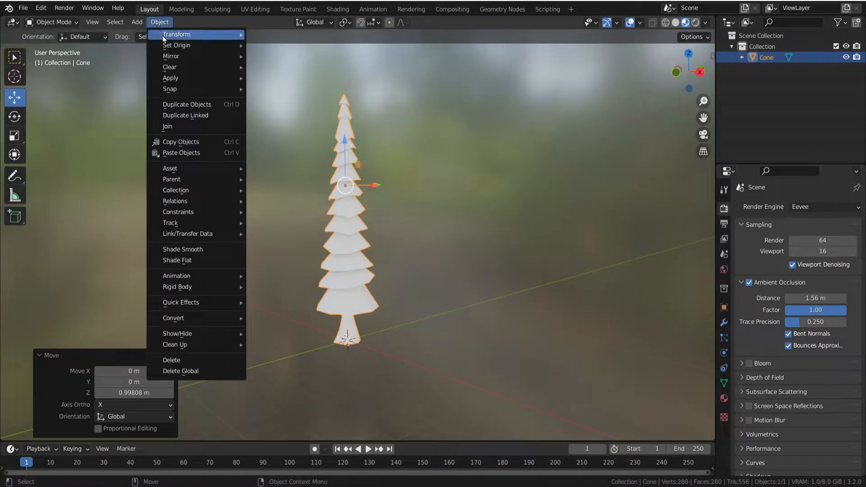
pyautogui.moveTo(246, 86)
pyautogui.click(280, 99)
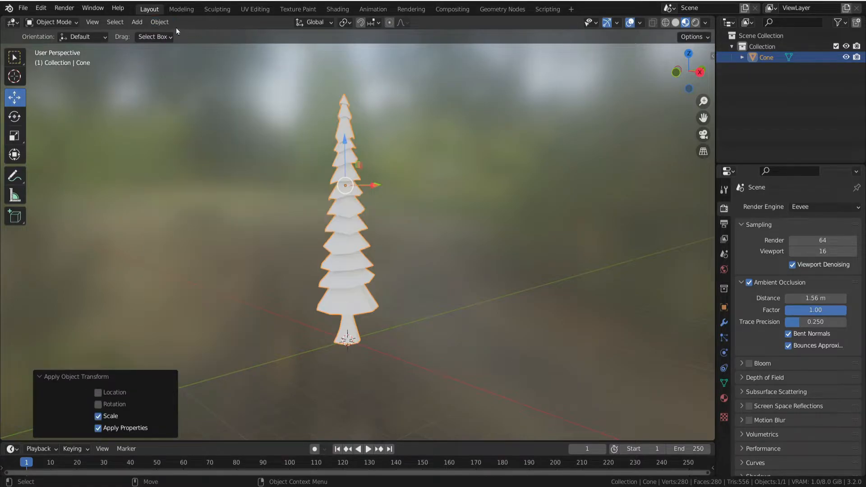
# - Unwrap the whole tree in the UV Editing workspace with Smart UV Project, keeping its default settings
pyautogui.click(259, 10)
pyautogui.keyDown('alt'); pyautogui.moveTo(466, 178); pyautogui.dragTo(460, 326, button='middle'); pyautogui.keyUp('alt')
pyautogui.click(637, 26)
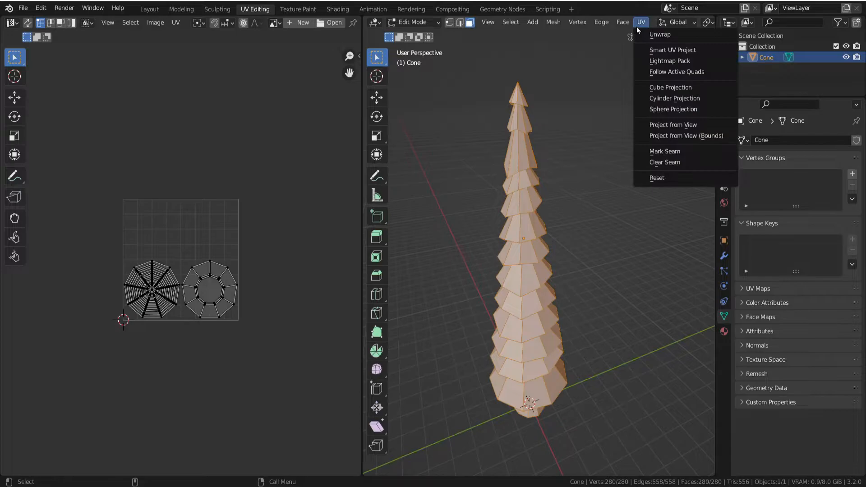
pyautogui.click(652, 34)
pyautogui.click(636, 26)
pyautogui.click(650, 49)
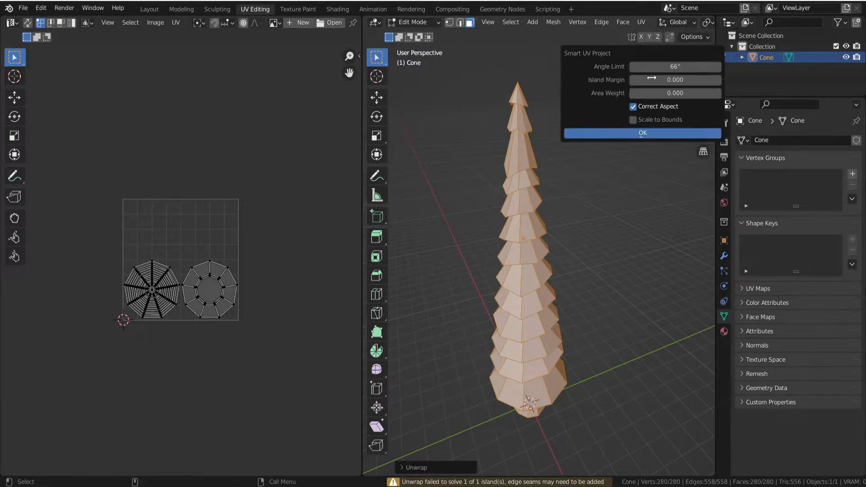
pyautogui.click(642, 131)
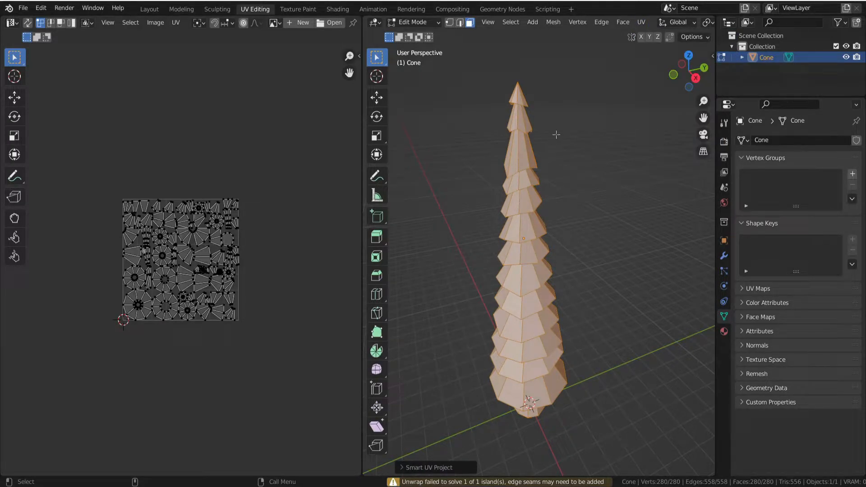
# - Return to the Layout workspace and deselect the tree, framing it fully in view
pyautogui.click(181, 9)
pyautogui.keyDown('shift'); pyautogui.moveTo(302, 200); pyautogui.dragTo(329, 289, button='middle'); pyautogui.keyUp('shift')
pyautogui.moveTo(331, 223); pyautogui.dragTo(321, 203, button='middle')
pyautogui.scroll(-3, 321, 177)
pyautogui.scroll(1, 316, 156)
pyautogui.keyDown('shift'); pyautogui.moveTo(316, 156); pyautogui.dragTo(315, 179, button='middle'); pyautogui.keyUp('shift')
pyautogui.click(155, 11)
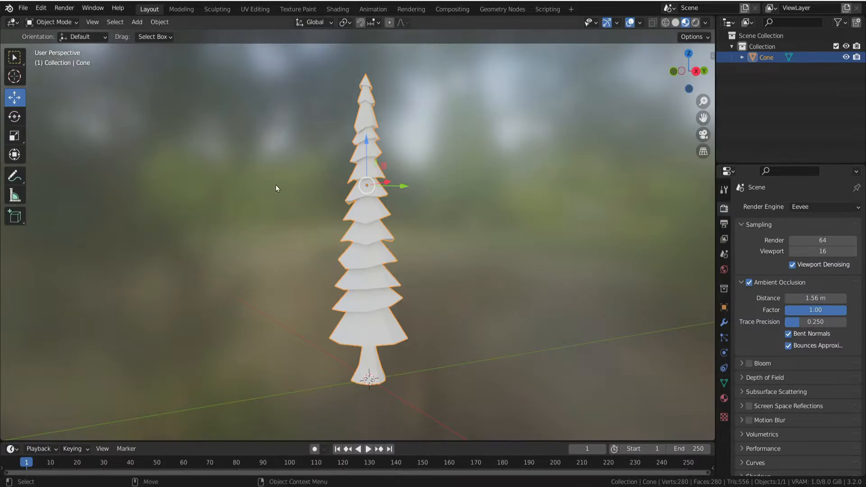
pyautogui.click(286, 229)
pyautogui.keyDown('shift'); pyautogui.moveTo(303, 236); pyautogui.dragTo(329, 269, button='middle'); pyautogui.keyUp('shift')
pyautogui.scroll(1, 332, 260)
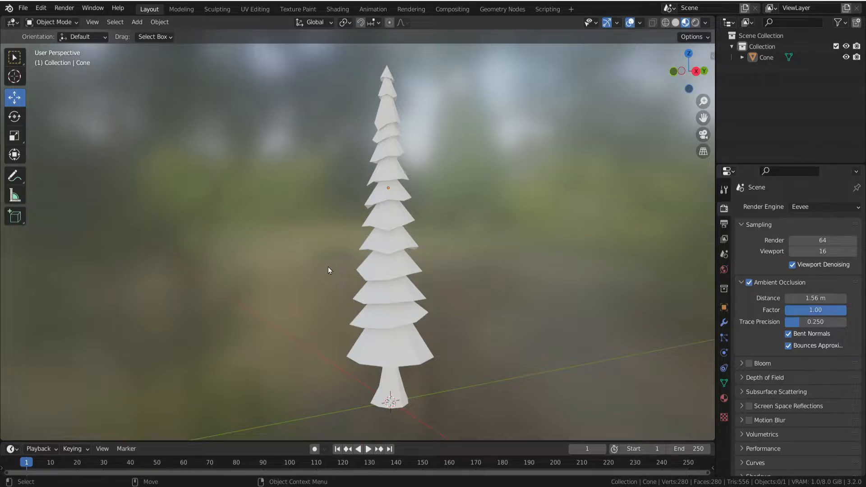
# - Give the tree a new material named Leaves_Green
pyautogui.click(388, 133)
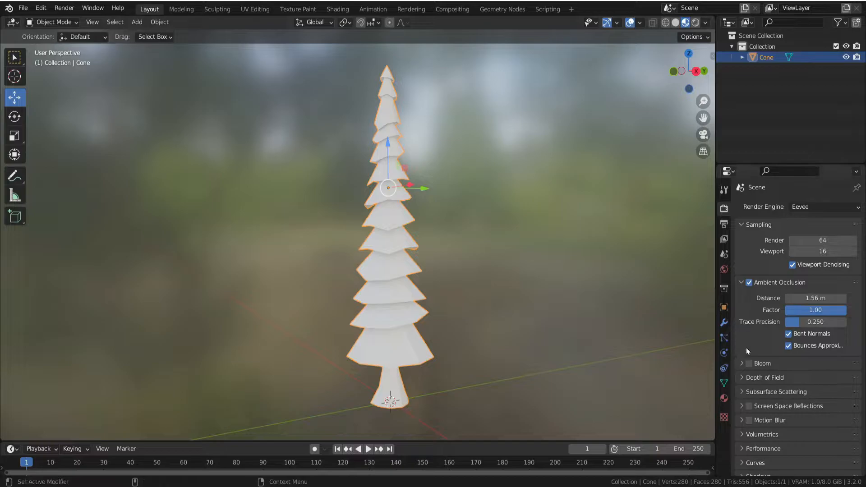
pyautogui.click(724, 399)
pyautogui.click(855, 212)
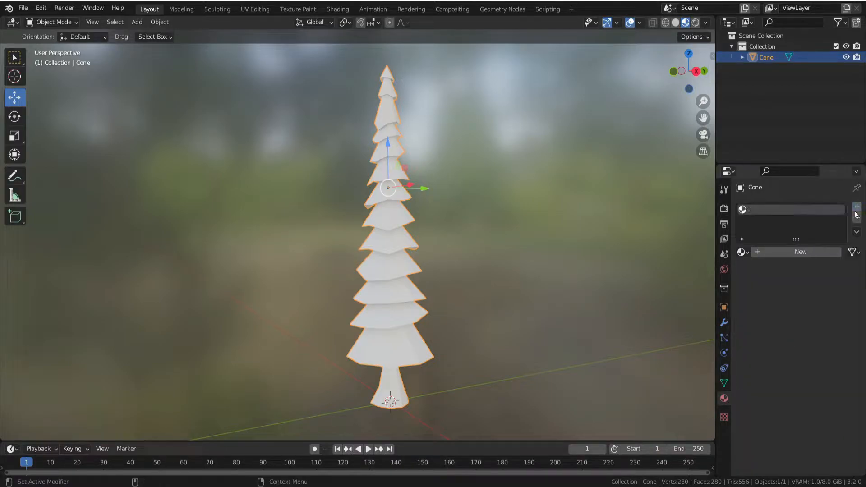
pyautogui.click(800, 253)
pyautogui.doubleClick(792, 254)
pyautogui.write('Leaves_Green')
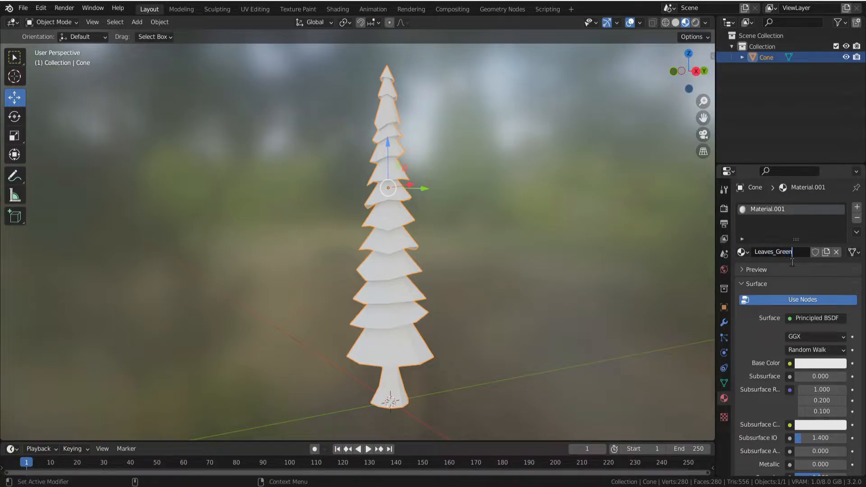
pyautogui.press('Return')
# - Set the Leaves_Green base color to a yellow-green with hue 0.232, saturation 0.991 and value 0.800
pyautogui.click(821, 363)
pyautogui.moveTo(808, 272); pyautogui.dragTo(761, 255)
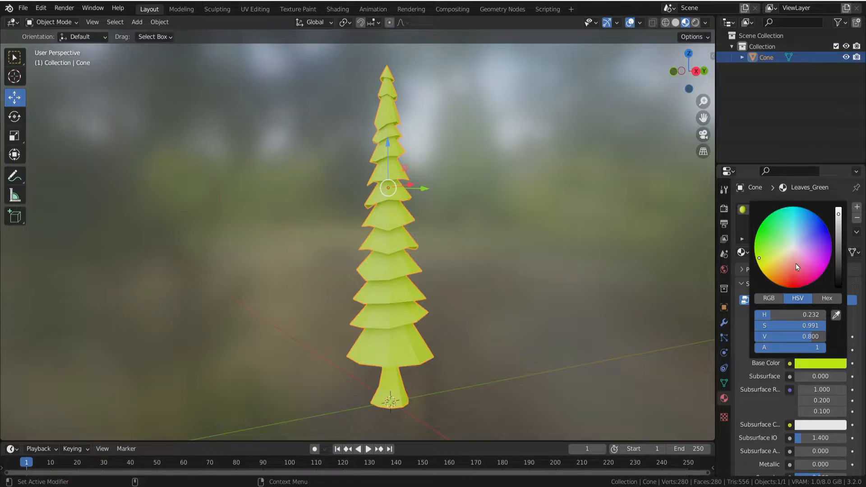
pyautogui.click(743, 354)
# - Add a second material slot to the tree with a new material named Trunk_brown
pyautogui.keyDown('shift'); pyautogui.moveTo(501, 333); pyautogui.dragTo(521, 291, button='middle'); pyautogui.keyUp('shift')
pyautogui.click(856, 214)
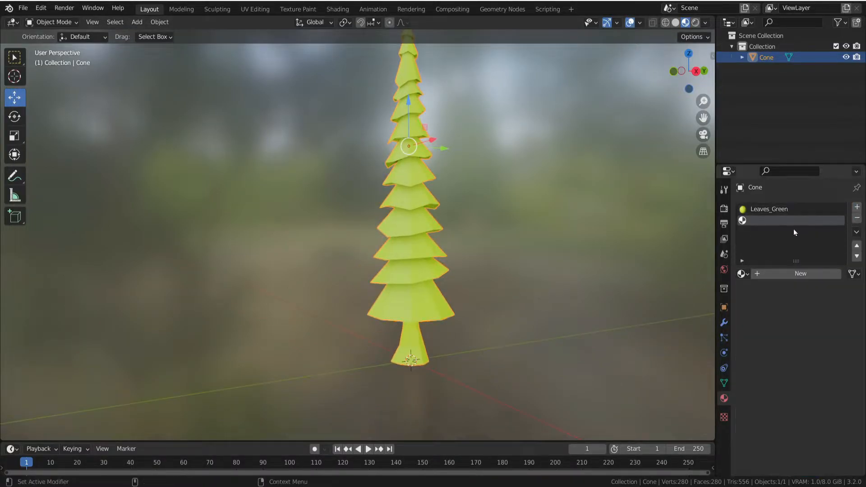
pyautogui.click(795, 274)
pyautogui.write('Trunk_')
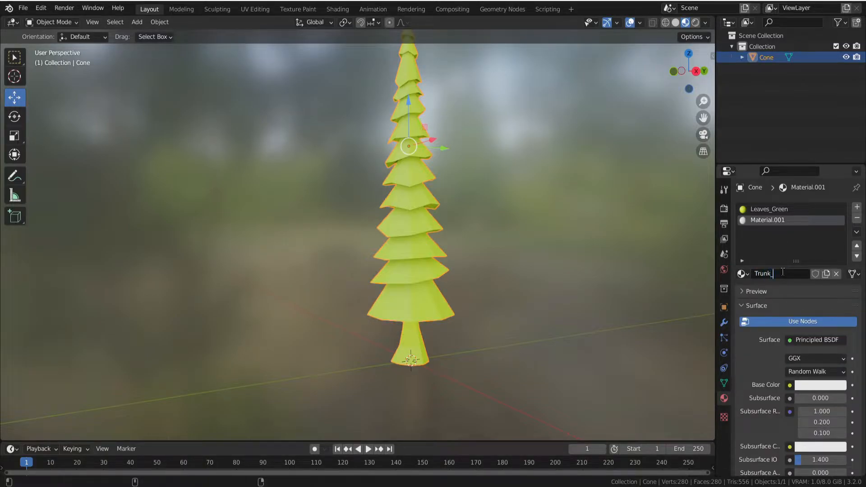
pyautogui.write('brown')
pyautogui.press('Return')
# - Select all faces of the trunk, including its underside, in Edit Mode and assign them the Trunk_brown material
pyautogui.moveTo(541, 334); pyautogui.dragTo(508, 319, button='middle')
pyautogui.click(53, 22)
pyautogui.click(51, 46)
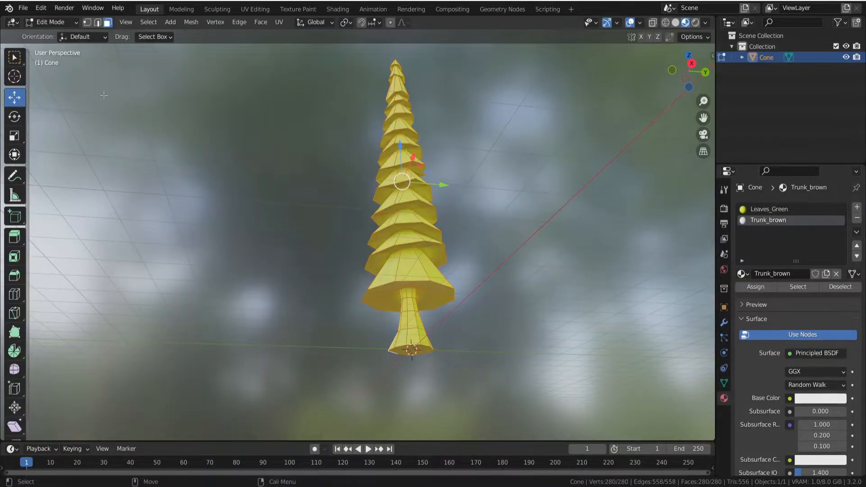
pyautogui.moveTo(431, 333); pyautogui.dragTo(413, 332, button='middle')
pyautogui.click(275, 167)
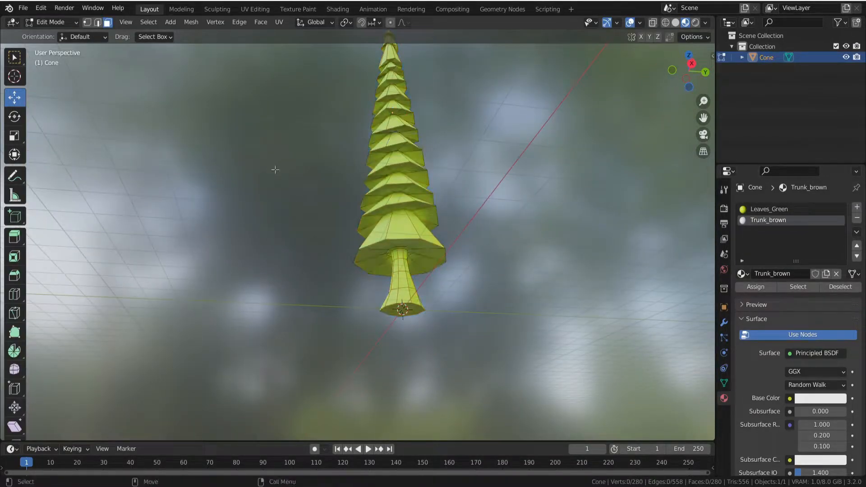
pyautogui.scroll(4, 395, 257)
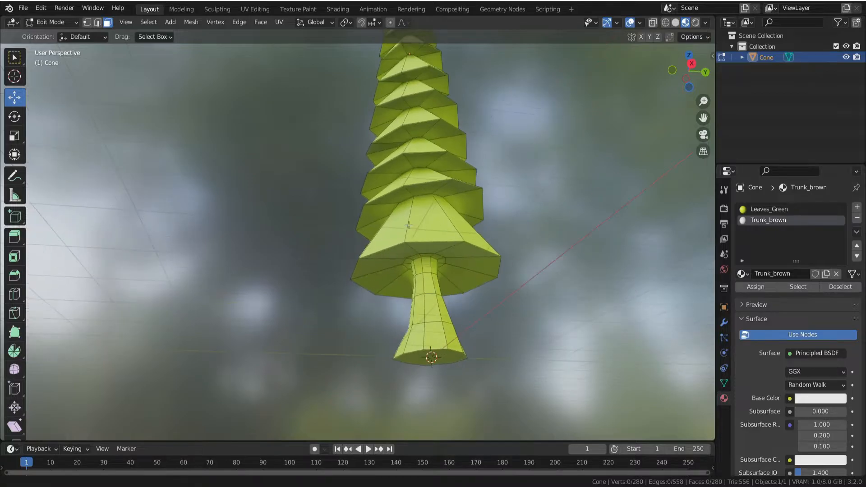
pyautogui.keyDown('alt'); pyautogui.click(427, 265); pyautogui.keyUp('alt')
pyautogui.keyDown('alt'); pyautogui.keyDown('shift'); pyautogui.click(427, 283); pyautogui.keyUp('shift'); pyautogui.keyUp('alt')
pyautogui.keyDown('alt'); pyautogui.keyDown('shift'); pyautogui.click(429, 309); pyautogui.keyUp('shift'); pyautogui.keyUp('alt')
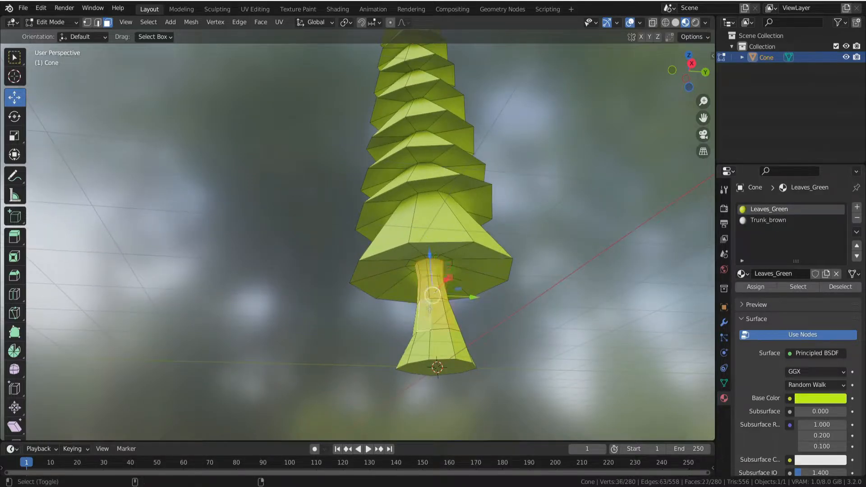
pyautogui.keyDown('alt'); pyautogui.keyDown('shift'); pyautogui.click(430, 340); pyautogui.keyUp('shift'); pyautogui.keyUp('alt')
pyautogui.keyDown('shift'); pyautogui.click(430, 364); pyautogui.keyUp('shift')
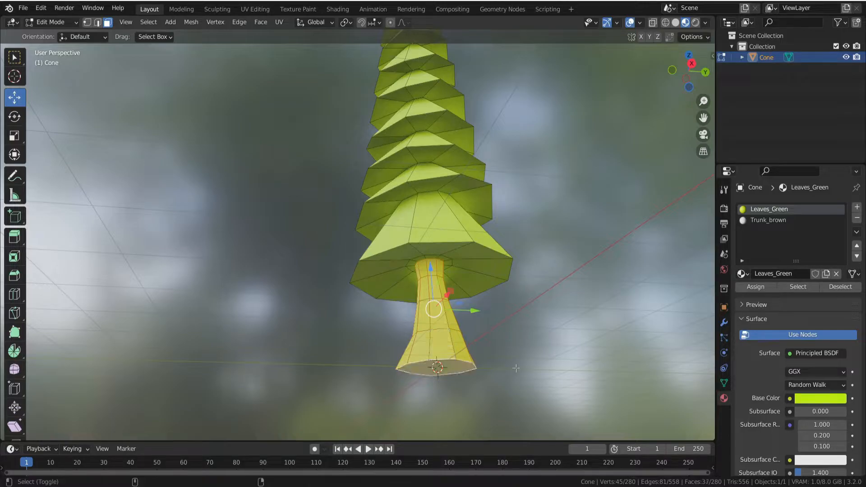
pyautogui.click(768, 221)
pyautogui.click(758, 287)
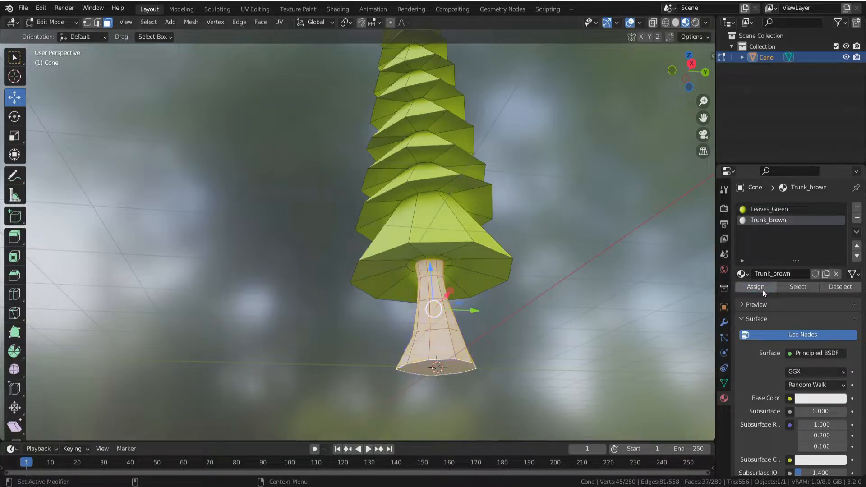
# - Set the Trunk_brown base color to a dark brown
pyautogui.click(809, 398)
pyautogui.moveTo(802, 273); pyautogui.dragTo(780, 310)
pyautogui.moveTo(839, 272); pyautogui.dragTo(838, 302)
# - Return to Object Mode and deselect the tree, framing it fully in view
pyautogui.click(50, 23)
pyautogui.click(56, 34)
pyautogui.click(167, 142)
pyautogui.moveTo(166, 143); pyautogui.dragTo(267, 134, button='middle')
pyautogui.keyDown('alt'); pyautogui.moveTo(267, 133); pyautogui.dragTo(285, 171, button='right'); pyautogui.keyUp('alt')
pyautogui.keyDown('alt'); pyautogui.moveTo(293, 162); pyautogui.dragTo(280, 221, button='middle'); pyautogui.keyUp('alt')
pyautogui.keyDown('alt'); pyautogui.moveTo(283, 227); pyautogui.dragTo(289, 230); pyautogui.keyUp('alt')
pyautogui.moveTo(289, 230)
pyautogui.mouseDown(button='middle')
pyautogui.moveTo(128, 231)
pyautogui.moveTo(271, 234)
pyautogui.moveTo(346, 249)
pyautogui.moveTo(346, 223)
pyautogui.moveTo(329, 236)
pyautogui.moveTo(293, 235)
pyautogui.mouseUp(button='middle')
pyautogui.keyDown('alt'); pyautogui.moveTo(369, 238); pyautogui.dragTo(373, 238); pyautogui.keyUp('alt')
pyautogui.moveTo(372, 231); pyautogui.dragTo(351, 240, button='middle')
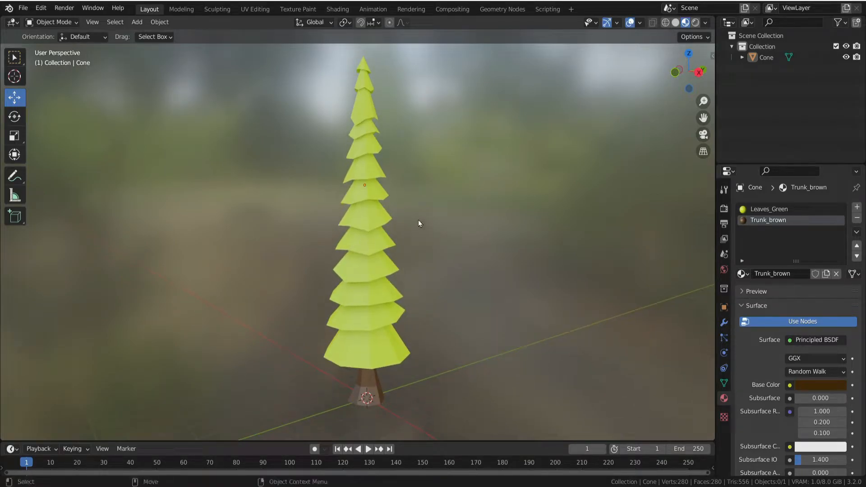
# - Select the tree and switch to the Shading workspace with the Trunk_brown material active
pyautogui.click(370, 290)
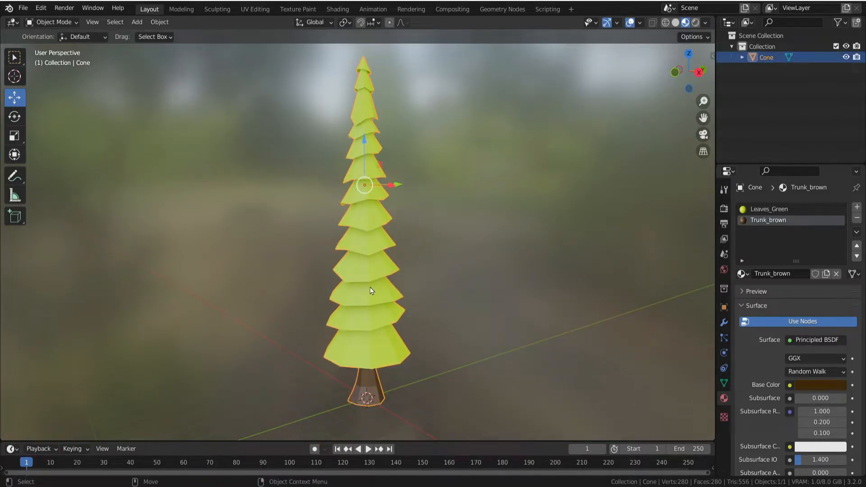
pyautogui.click(724, 270)
pyautogui.click(721, 212)
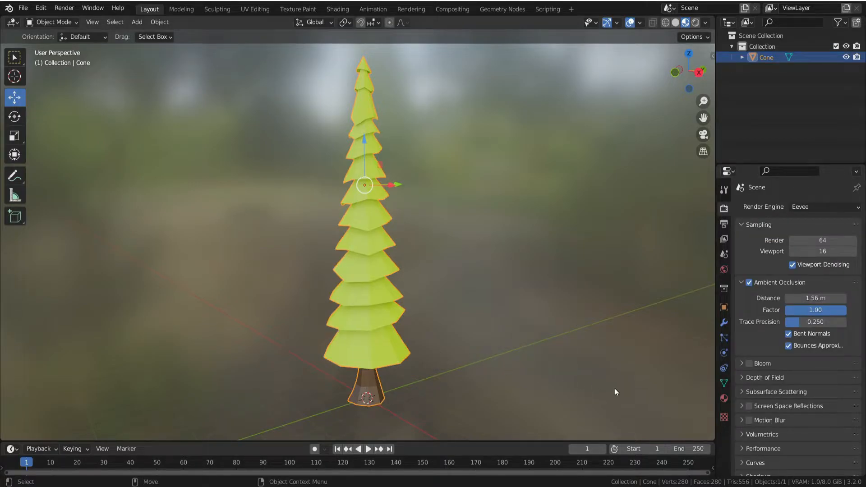
pyautogui.click(724, 398)
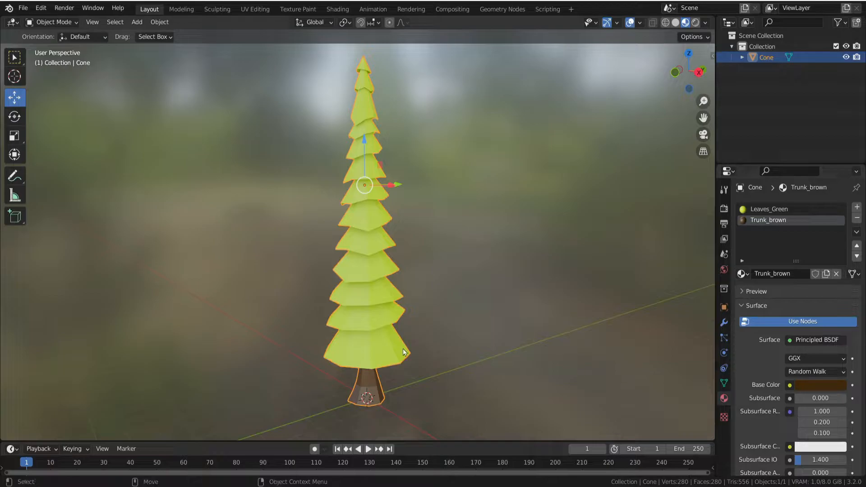
pyautogui.click(432, 220)
pyautogui.click(375, 226)
pyautogui.click(335, 10)
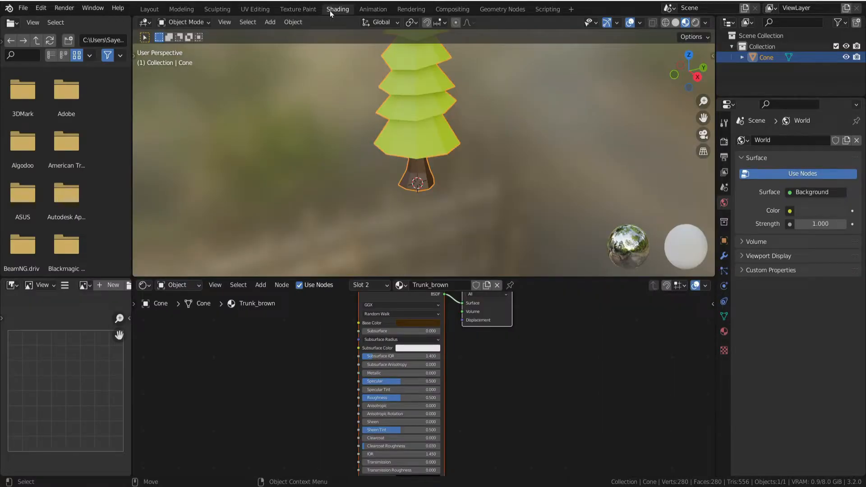
# - Add an Image Texture node to the Trunk_brown material, placed beside the Principled BSDF node
pyautogui.rightClick(307, 345)
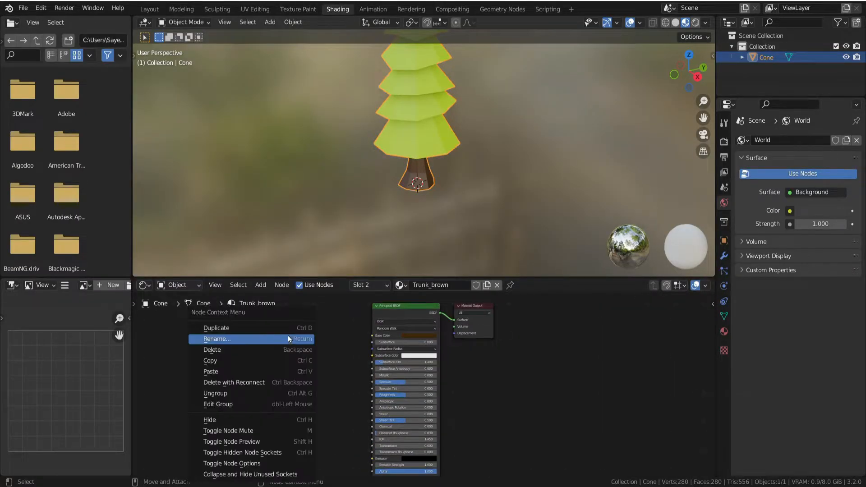
pyautogui.hotkey('shift', 'a')
pyautogui.click(273, 344)
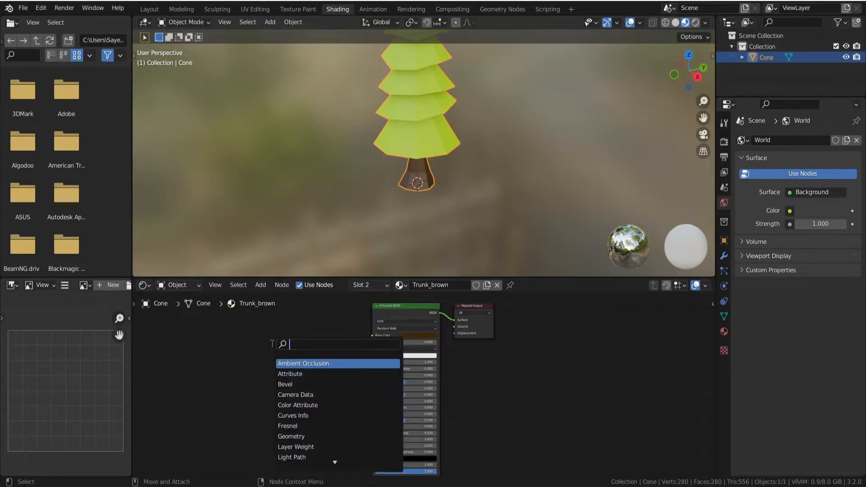
pyautogui.write('image')
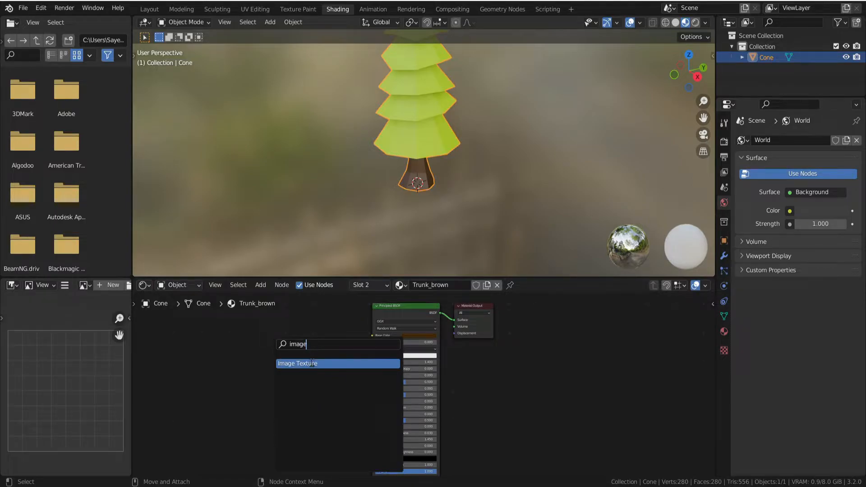
pyautogui.click(311, 364)
pyautogui.click(307, 350)
pyautogui.scroll(2, 303, 408)
# - Create a new blank 1024 × 1024 px image named baked_image with 32-bit Float enabled in the Image Texture node
pyautogui.click(258, 364)
pyautogui.click(274, 379)
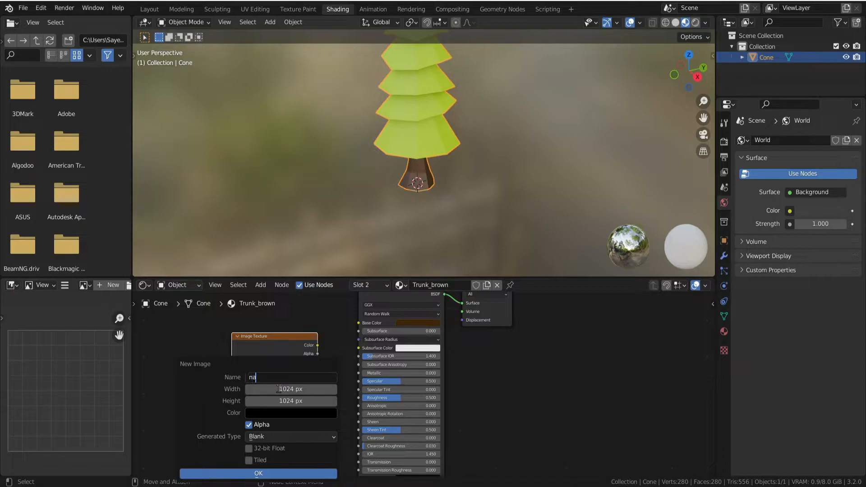
pyautogui.write('baked_')
pyautogui.write('_image')
pyautogui.press('Return')
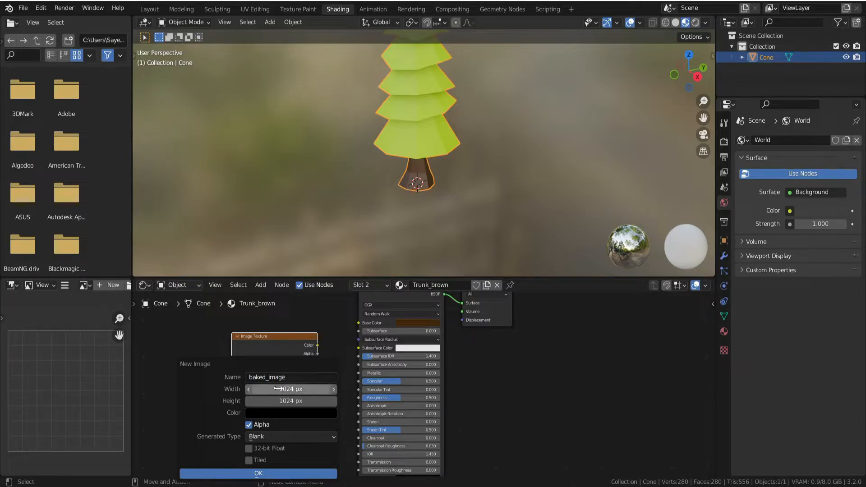
pyautogui.click(250, 449)
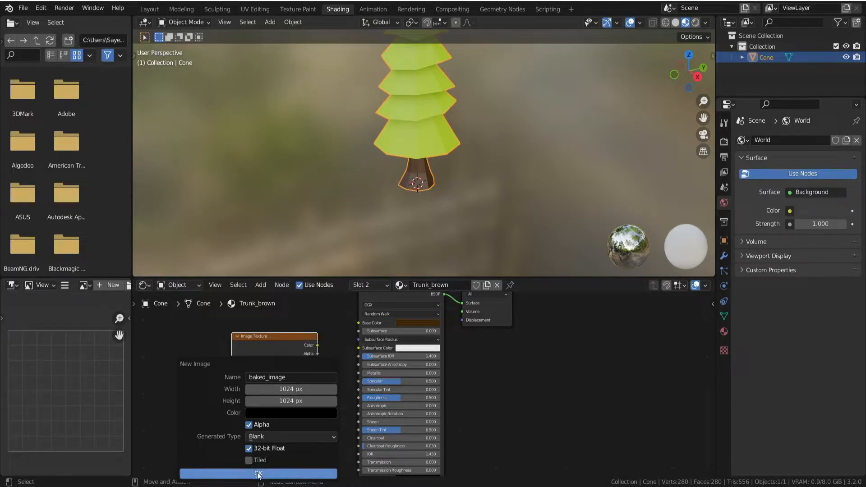
pyautogui.click(270, 437)
pyautogui.click(270, 439)
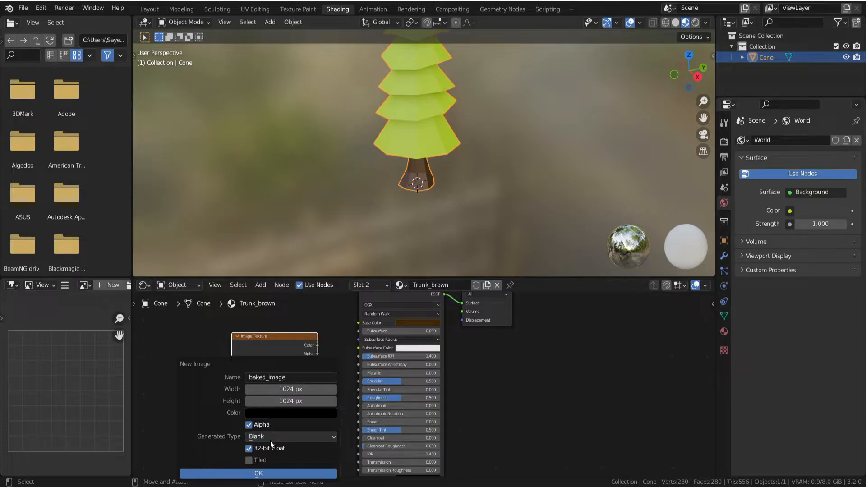
pyautogui.click(269, 475)
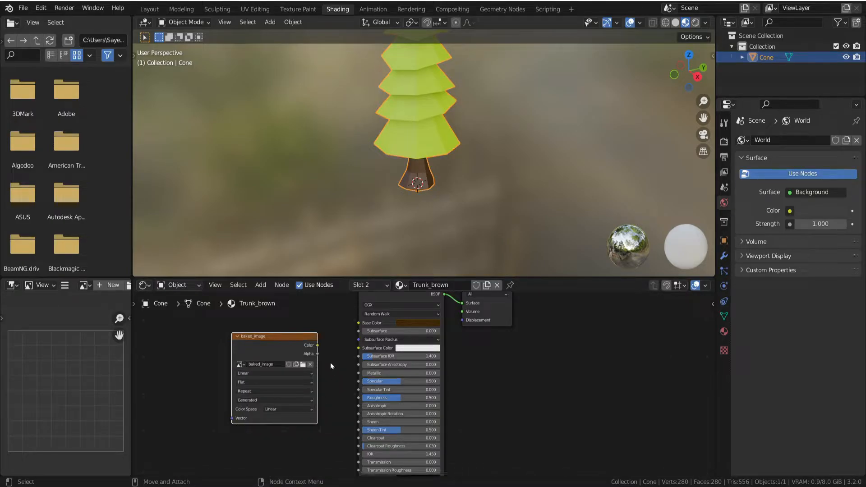
# - Change the scene's render engine to Cycles
pyautogui.click(724, 157)
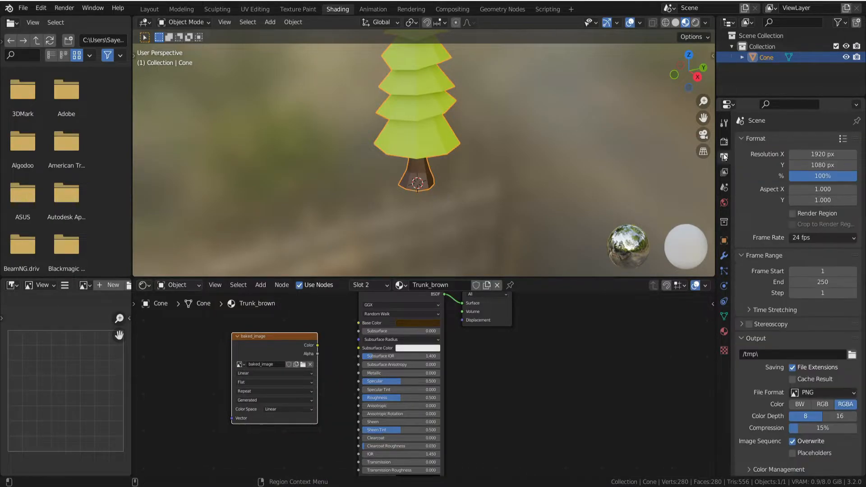
pyautogui.click(725, 143)
pyautogui.click(813, 140)
pyautogui.click(804, 178)
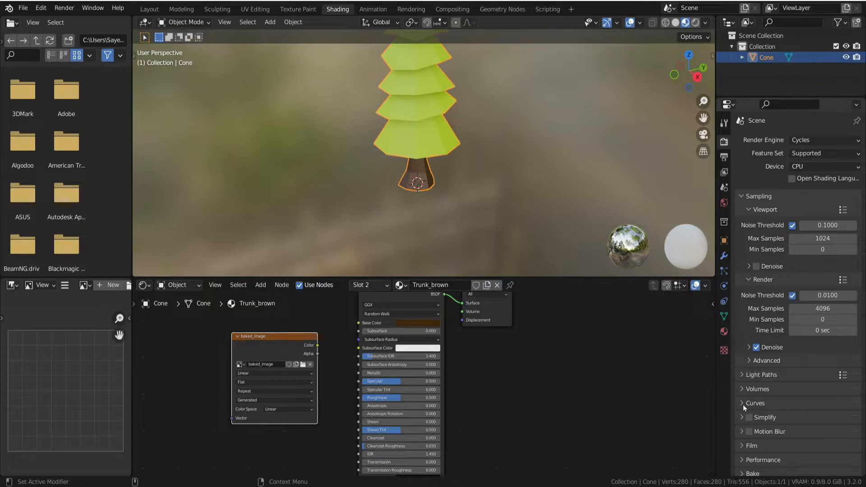
# - Bake the tree's Diffuse pass to the image texture with the Direct and Indirect contributions turned off
pyautogui.scroll(-3, 744, 416)
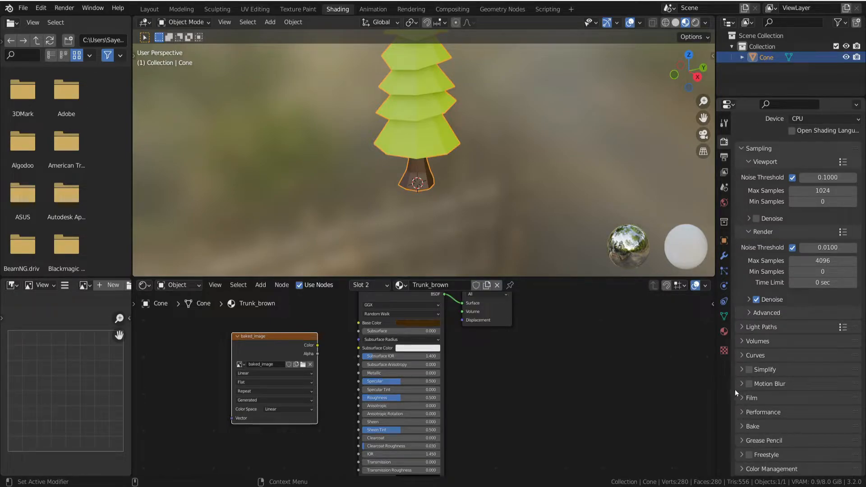
pyautogui.click(749, 315)
pyautogui.click(749, 315)
pyautogui.click(742, 426)
pyautogui.scroll(-10, 743, 420)
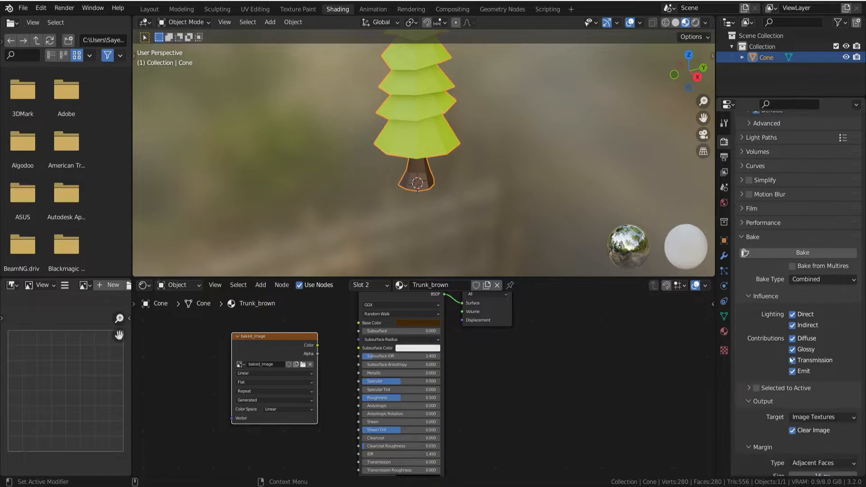
pyautogui.click(803, 280)
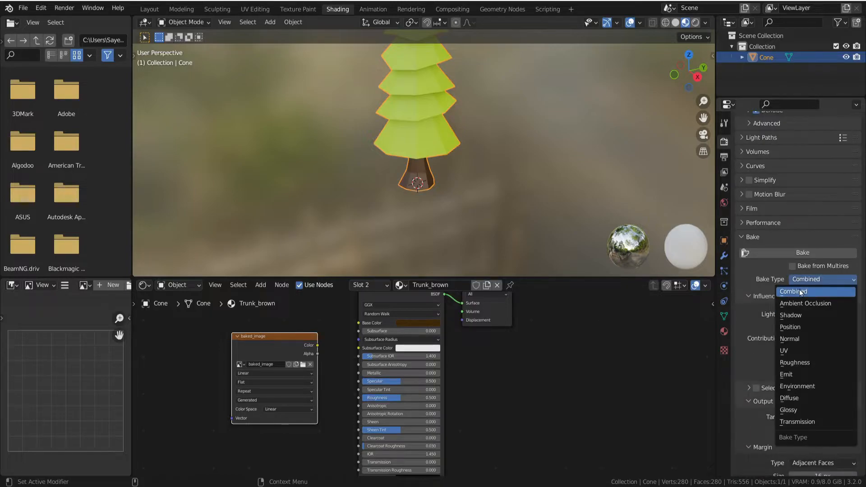
pyautogui.click(790, 396)
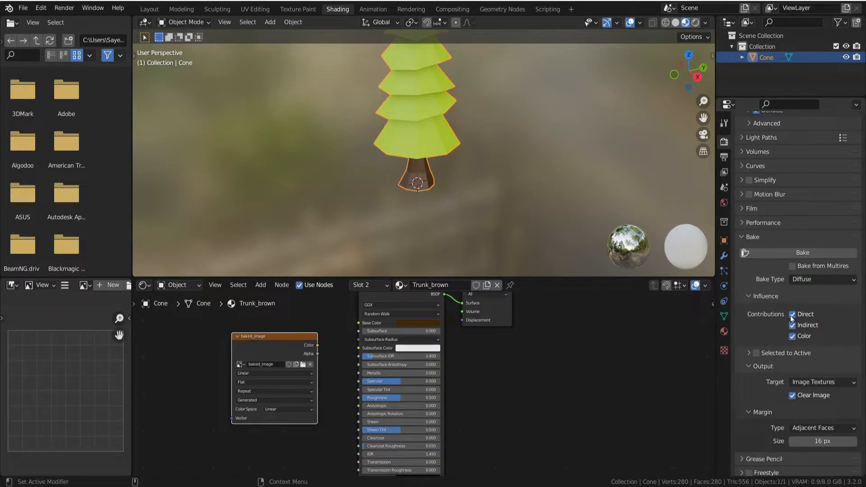
pyautogui.moveTo(792, 315); pyautogui.dragTo(793, 325)
pyautogui.click(808, 256)
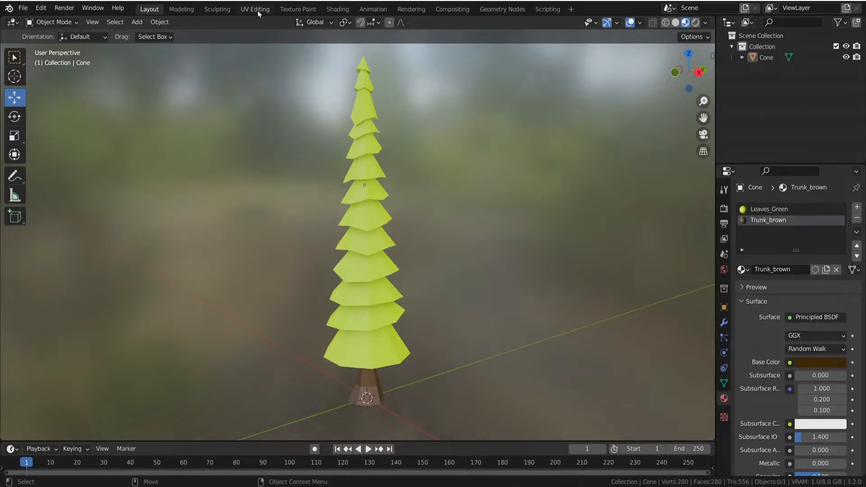
# - Open the UV Editing workspace and compare baked_image with the tree's UV islands and its two materials
pyautogui.click(255, 9)
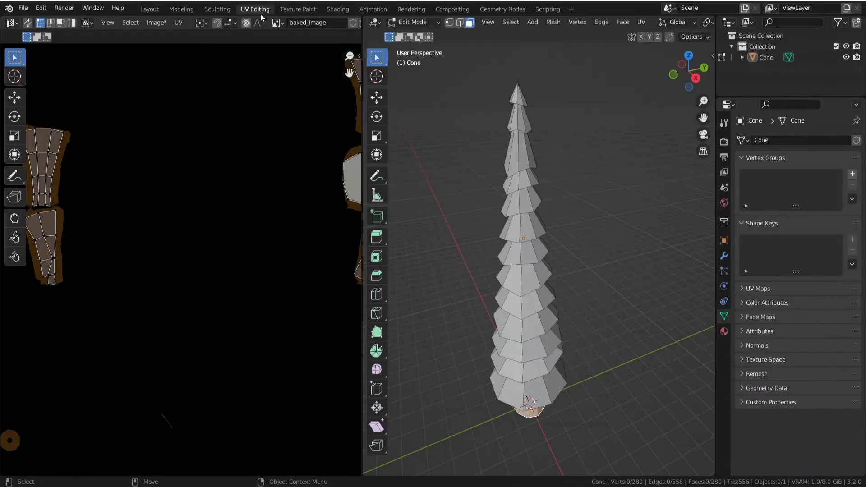
pyautogui.keyDown('ctrl'); pyautogui.moveTo(231, 194); pyautogui.dragTo(218, 224, button='middle'); pyautogui.keyUp('ctrl')
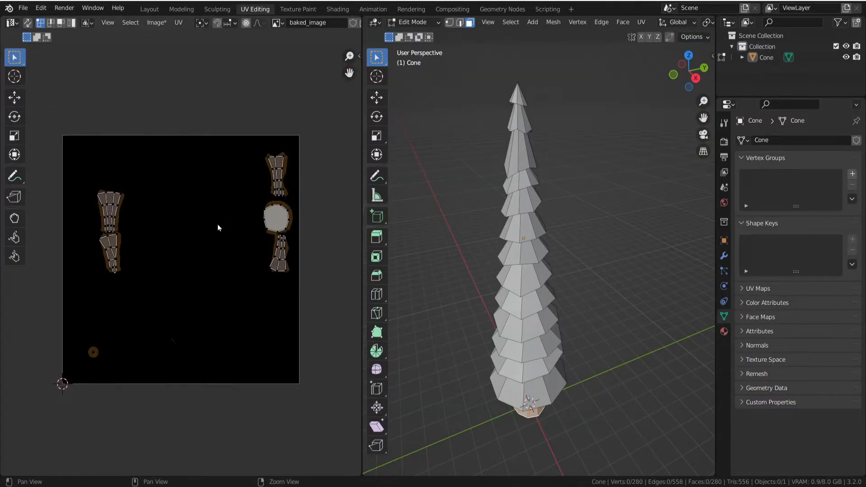
pyautogui.press('a')
pyautogui.hotkey('alt', 'a')
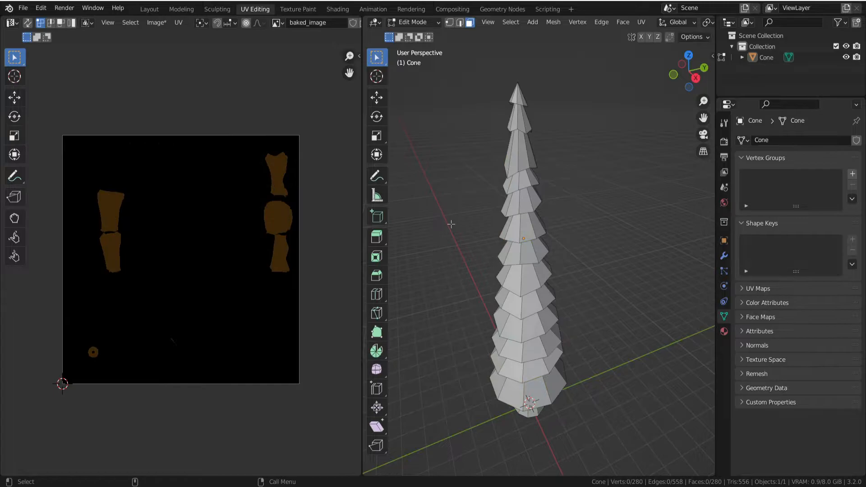
pyautogui.press('a')
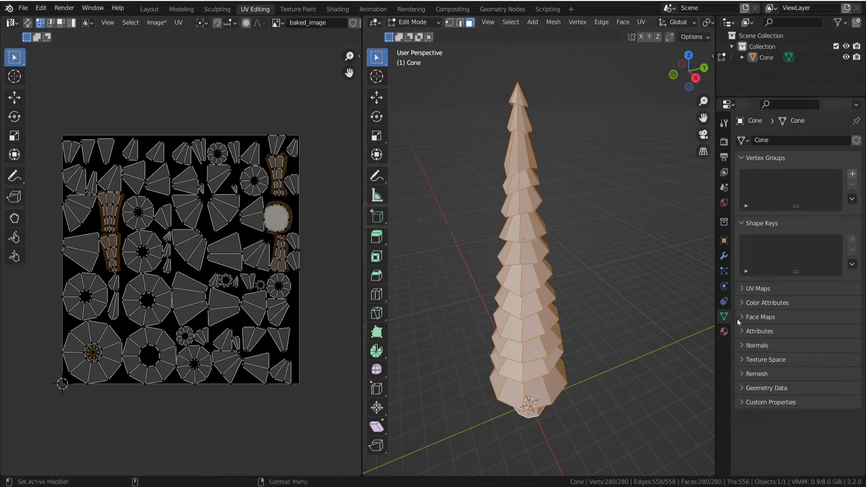
pyautogui.click(724, 331)
pyautogui.click(767, 143)
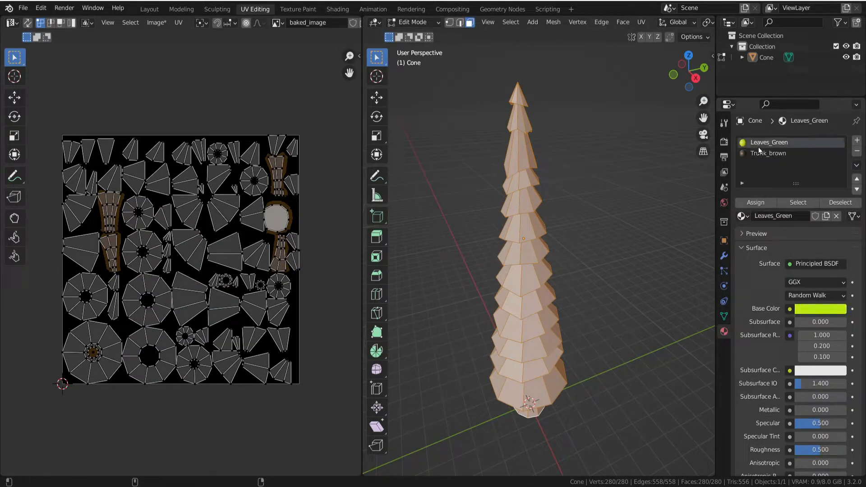
pyautogui.click(761, 154)
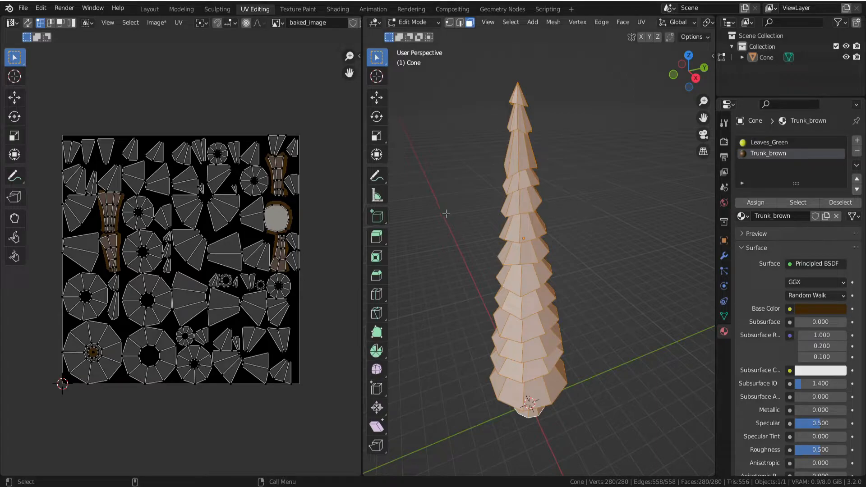
pyautogui.hotkey('alt', 'a')
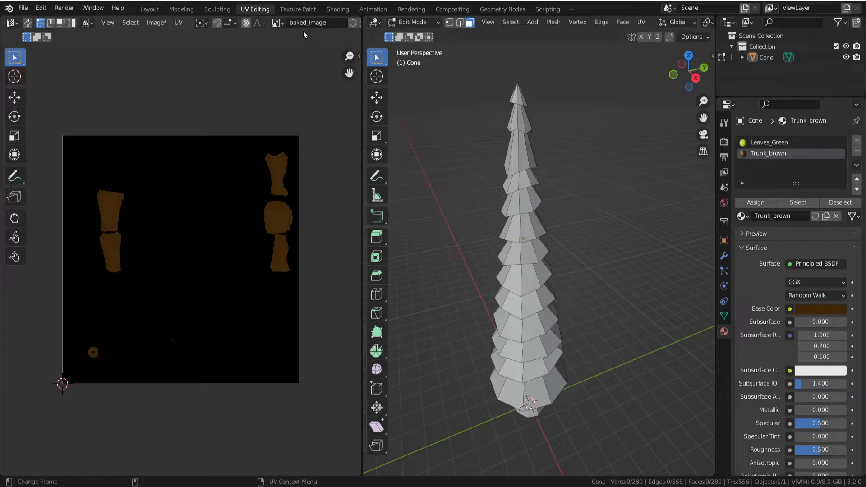
# - Set the Cycles render device to GPU Compute and expand the Bake settings
pyautogui.click(724, 142)
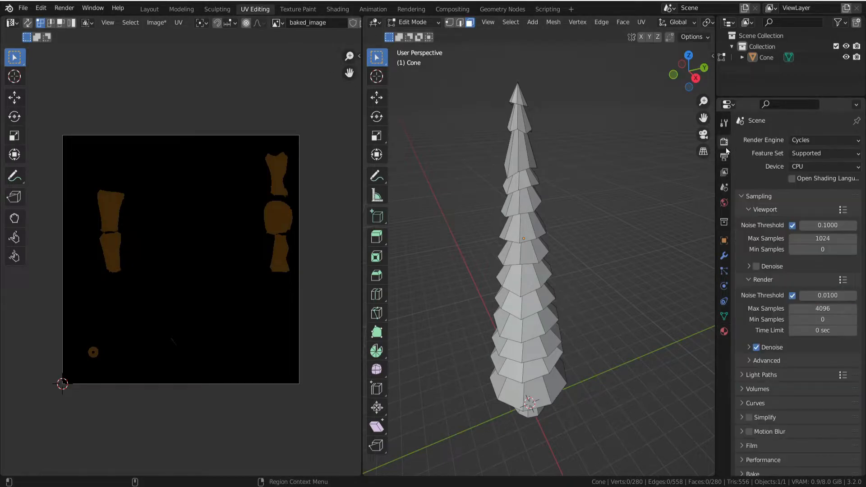
pyautogui.click(798, 166)
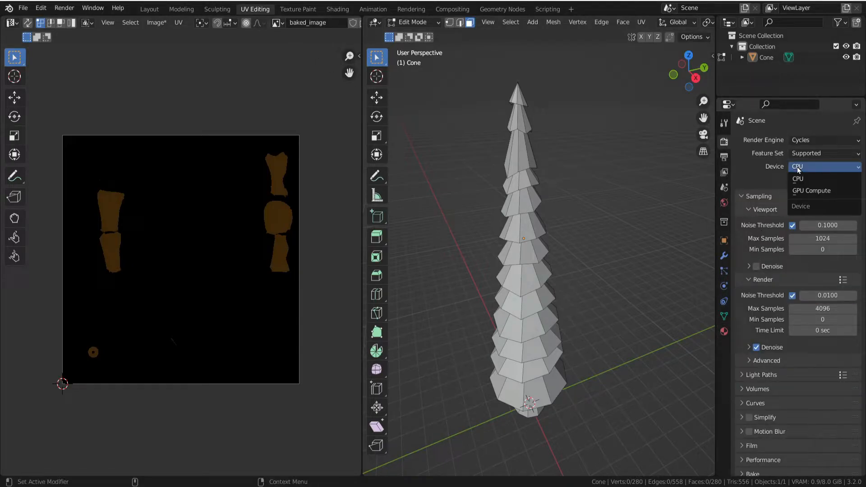
pyautogui.click(800, 191)
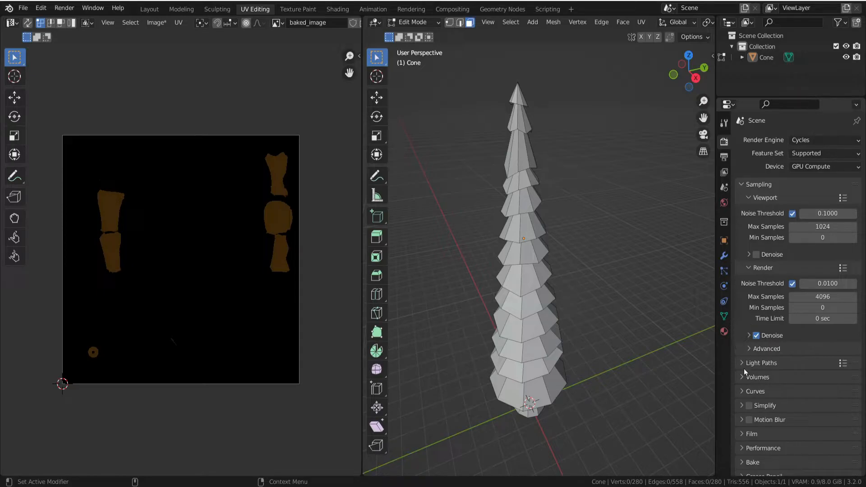
pyautogui.scroll(-2, 744, 369)
pyautogui.click(743, 426)
pyautogui.scroll(-6, 743, 426)
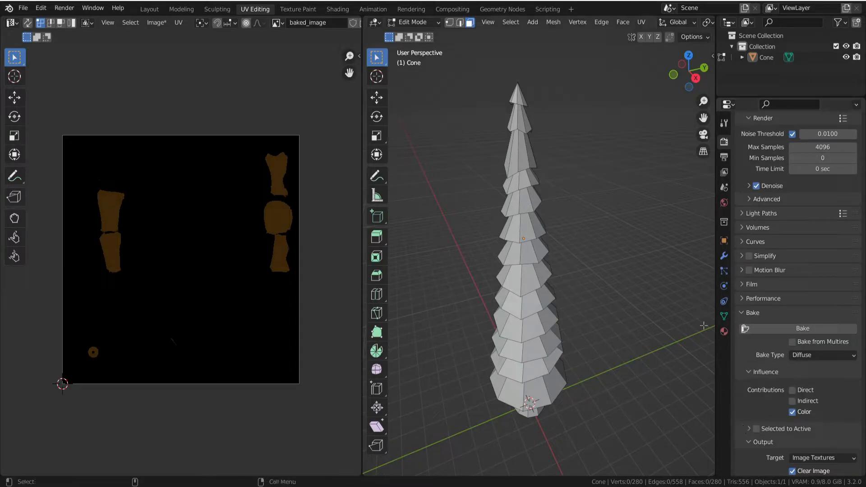
# - Select the whole tree mesh and unwrap it again using Smart UV Project with an island margin of 0.020
pyautogui.press('a')
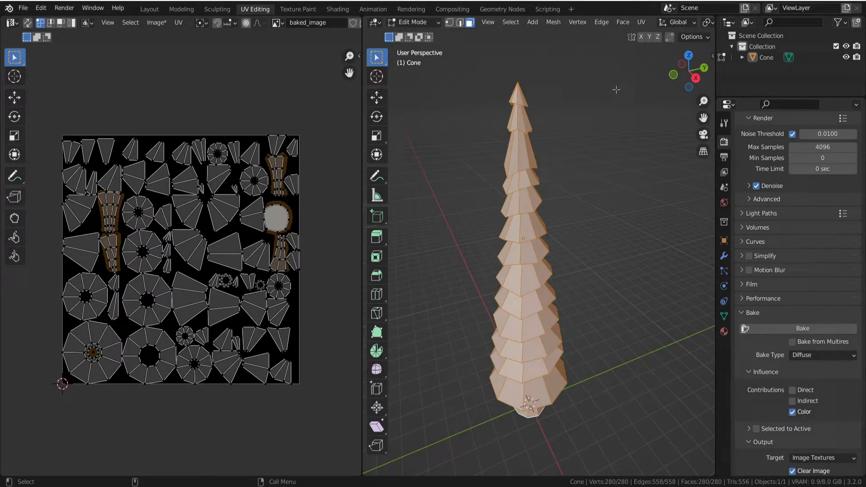
pyautogui.click(641, 23)
pyautogui.click(648, 50)
pyautogui.click(639, 130)
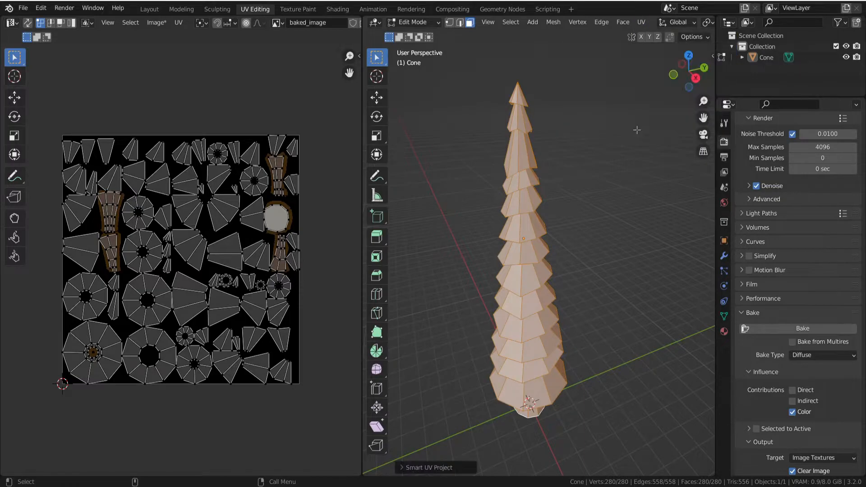
pyautogui.click(649, 23)
pyautogui.click(663, 49)
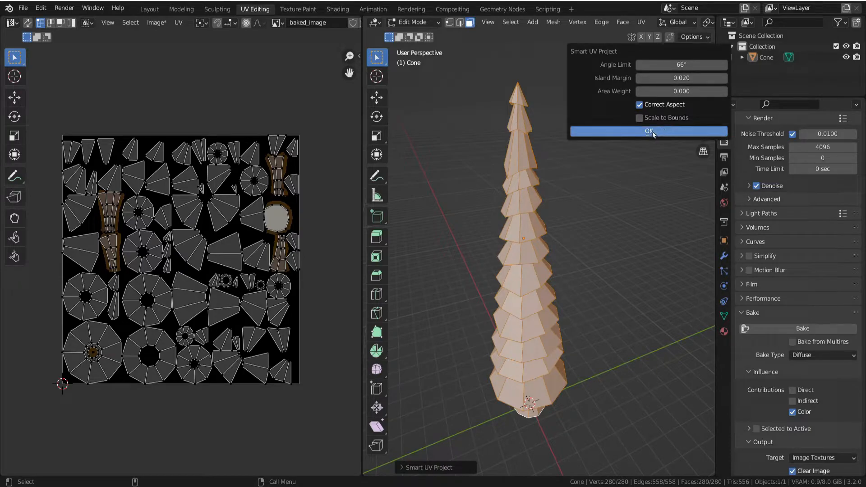
pyautogui.click(642, 119)
pyautogui.click(645, 131)
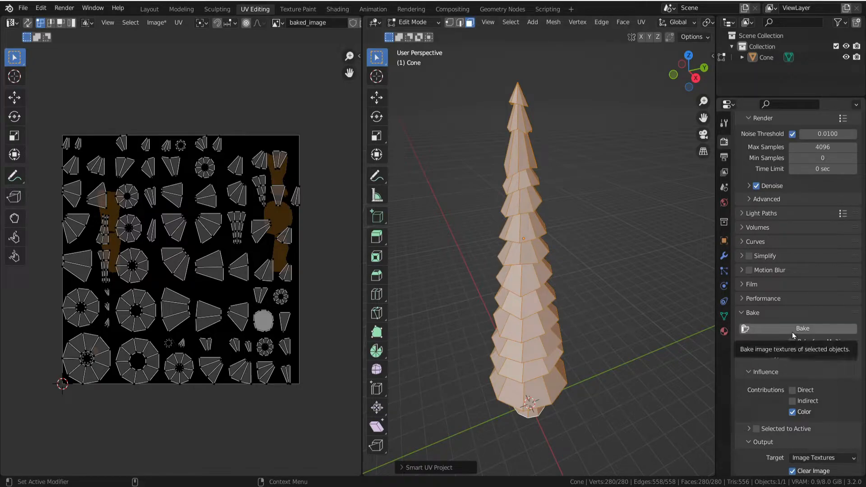
# - Open the Shading workspace and compare the shader nodes of the Leaves_Green and Trunk_brown materials
pyautogui.scroll(-3, 775, 415)
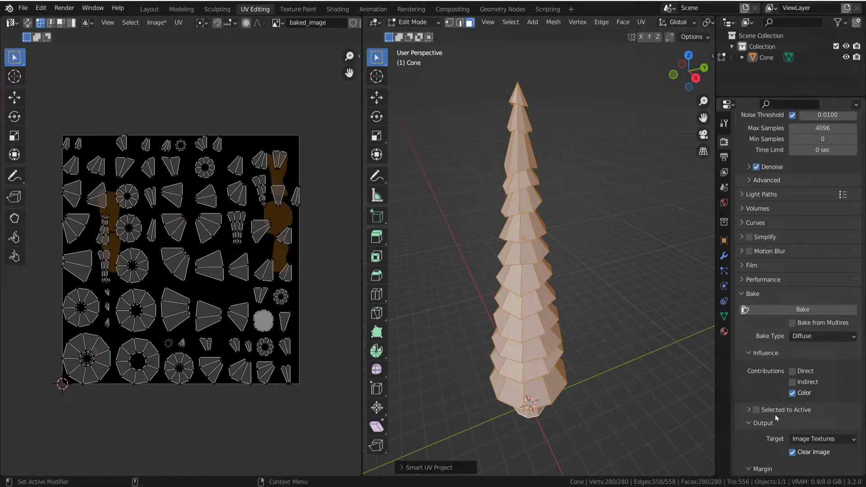
pyautogui.scroll(6, 775, 415)
pyautogui.scroll(4, 775, 415)
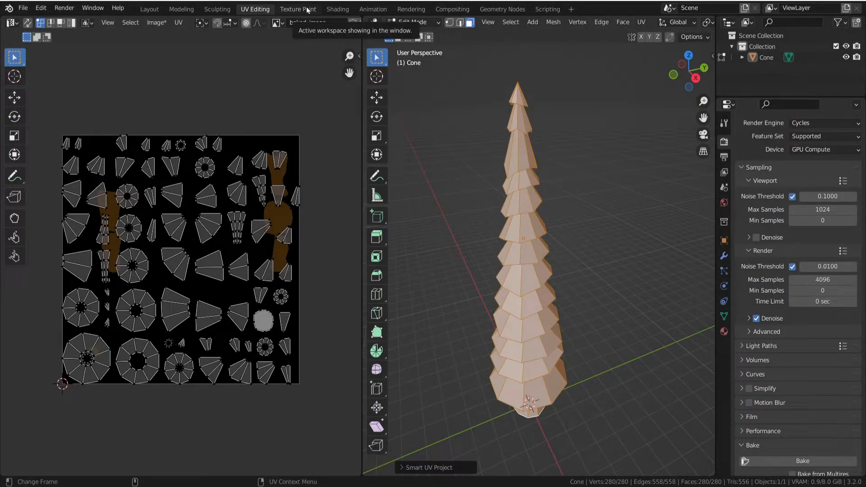
pyautogui.click(332, 9)
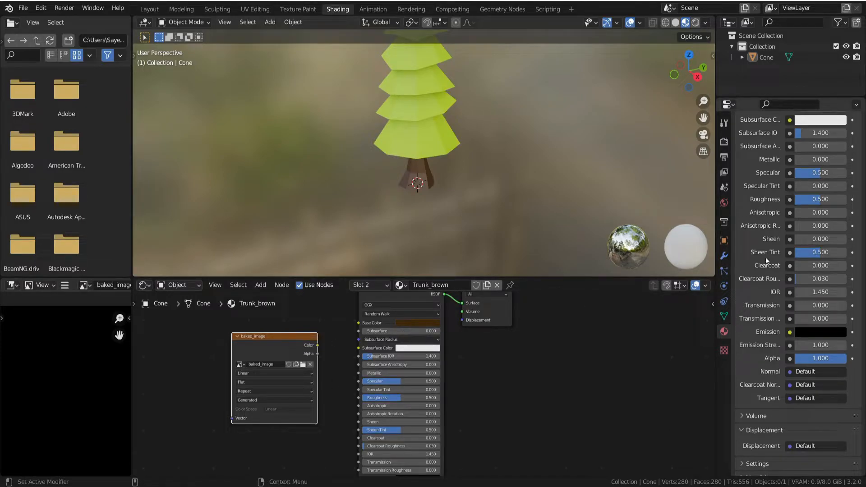
pyautogui.scroll(10, 766, 256)
pyautogui.click(766, 131)
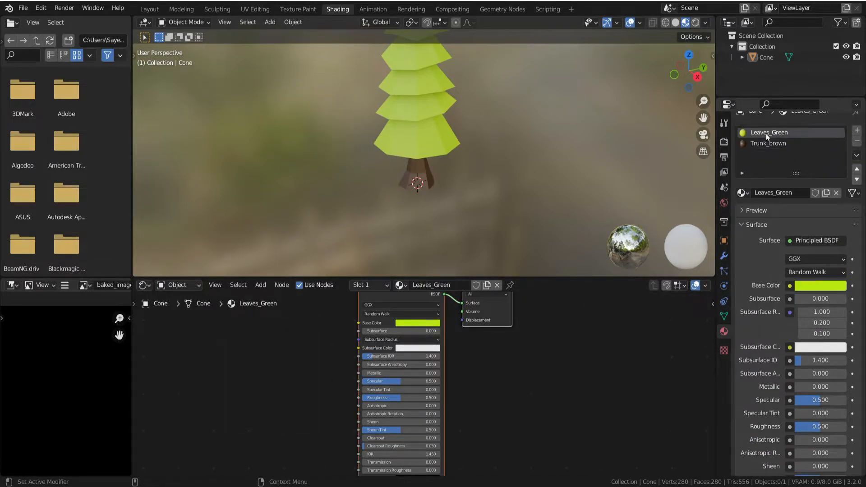
pyautogui.click(767, 142)
pyautogui.click(766, 134)
pyautogui.click(765, 142)
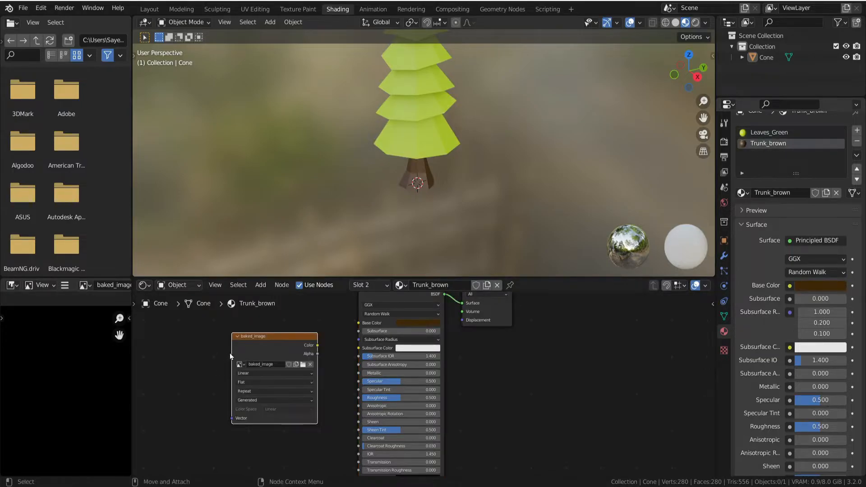
# - Add an Image Texture node using baked_image to the Leaves_Green material and place it beside the Principled BSDF node
pyautogui.click(759, 133)
pyautogui.hotkey('ctrl', 'v')
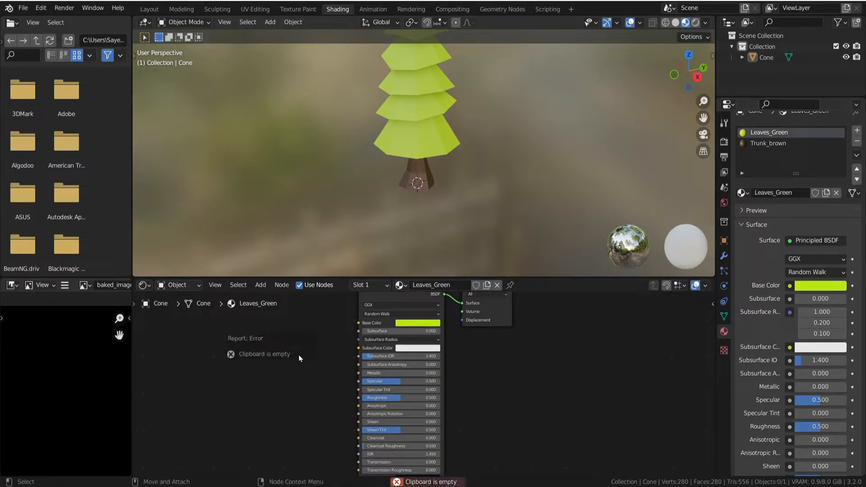
pyautogui.rightClick(252, 371)
pyautogui.hotkey('shift', 'a')
pyautogui.click(261, 359)
pyautogui.write('image')
pyautogui.press('Return')
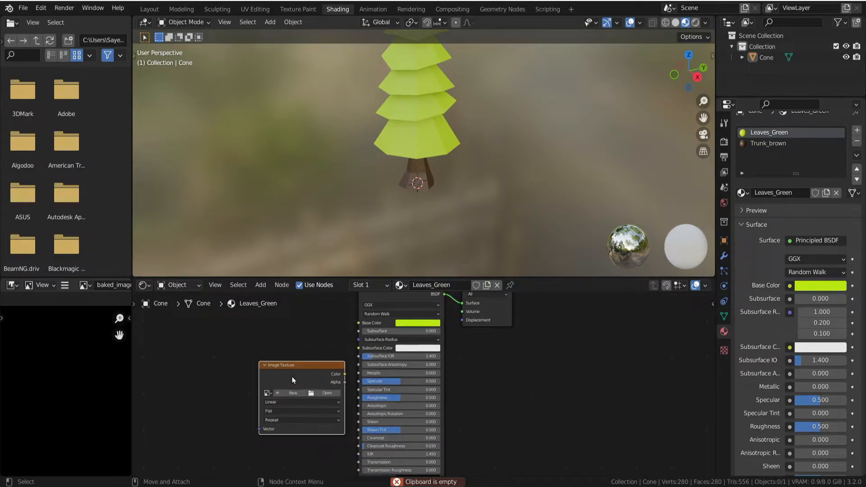
pyautogui.click(267, 393)
pyautogui.click(293, 334)
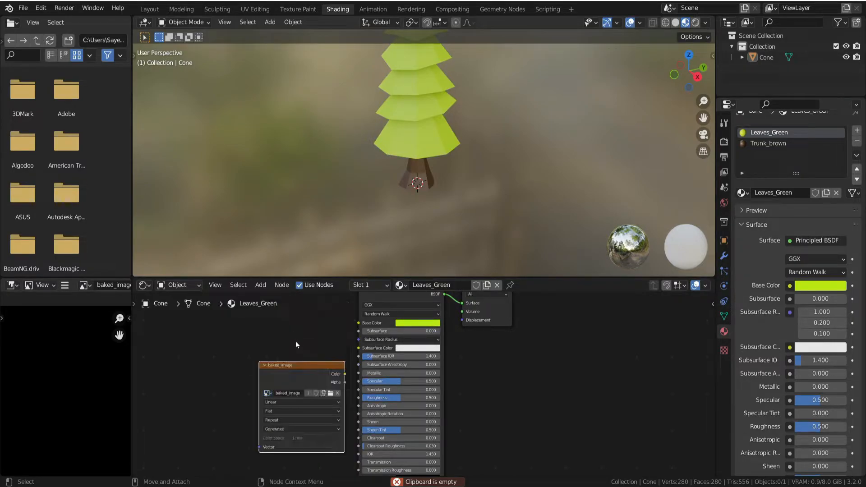
pyautogui.moveTo(305, 362); pyautogui.dragTo(287, 327)
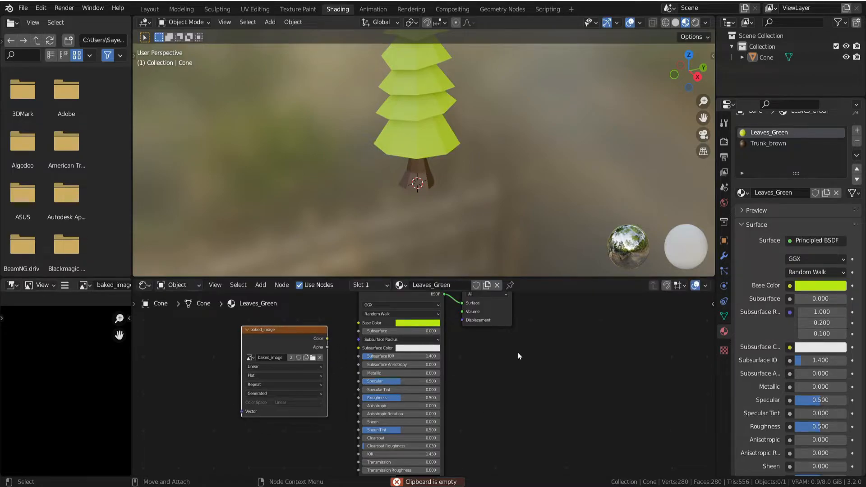
# - Check that the Trunk_brown and Leaves_Green materials both contain a baked_image texture node
pyautogui.click(769, 142)
pyautogui.click(767, 136)
pyautogui.click(767, 145)
pyautogui.click(765, 135)
pyautogui.scroll(-4, 477, 175)
pyautogui.keyDown('shift'); pyautogui.moveTo(478, 172); pyautogui.dragTo(484, 238, button='middle'); pyautogui.keyUp('shift')
# - Select the tree in Object Mode in the Modeling workspace and bake its Diffuse pass with only the Color contribution enabled
pyautogui.click(181, 10)
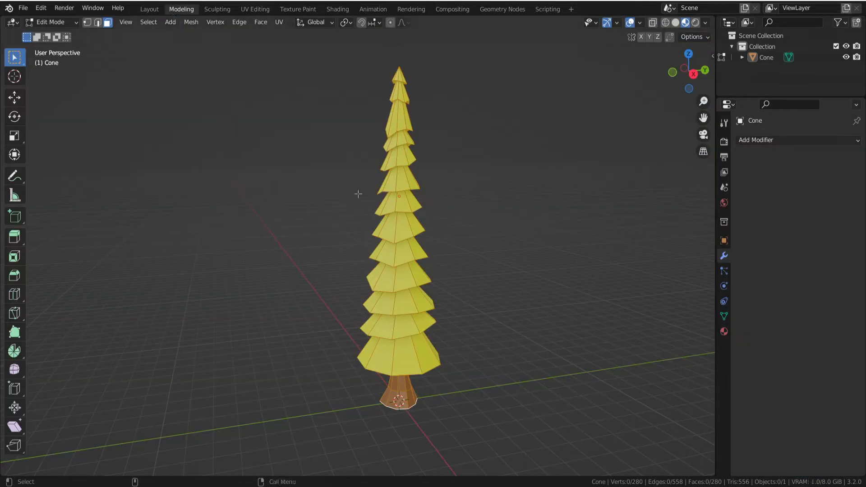
pyautogui.click(724, 142)
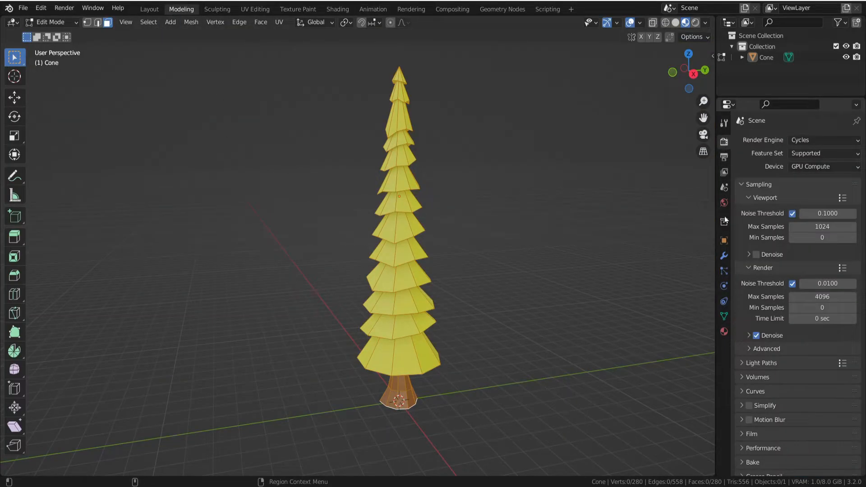
pyautogui.click(724, 157)
pyautogui.scroll(-2, 775, 364)
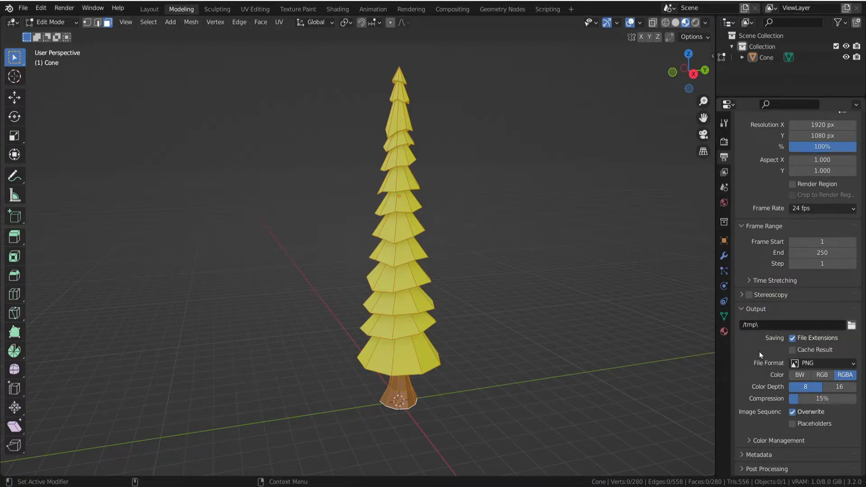
pyautogui.scroll(2, 759, 351)
pyautogui.click(724, 142)
pyautogui.scroll(-5, 773, 259)
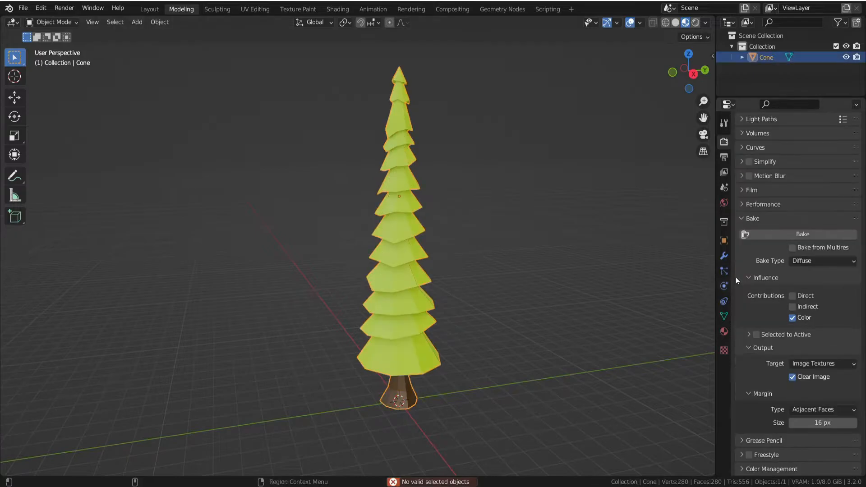
pyautogui.click(786, 234)
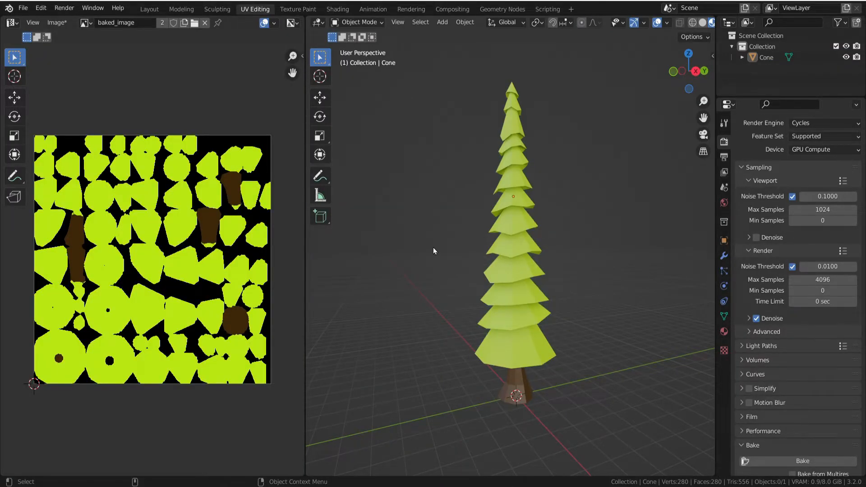
# - Compare the baked image with the tree's UV islands in Edit Mode and return to Object Mode
pyautogui.click(509, 258)
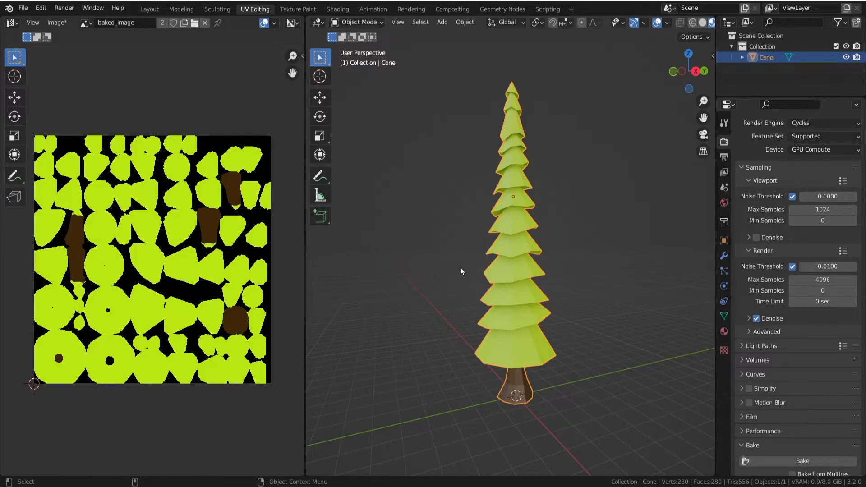
pyautogui.click(357, 22)
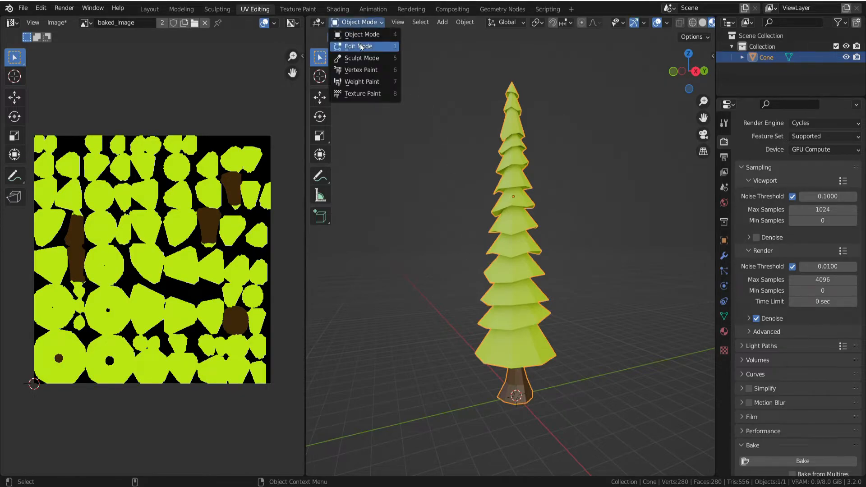
pyautogui.click(357, 46)
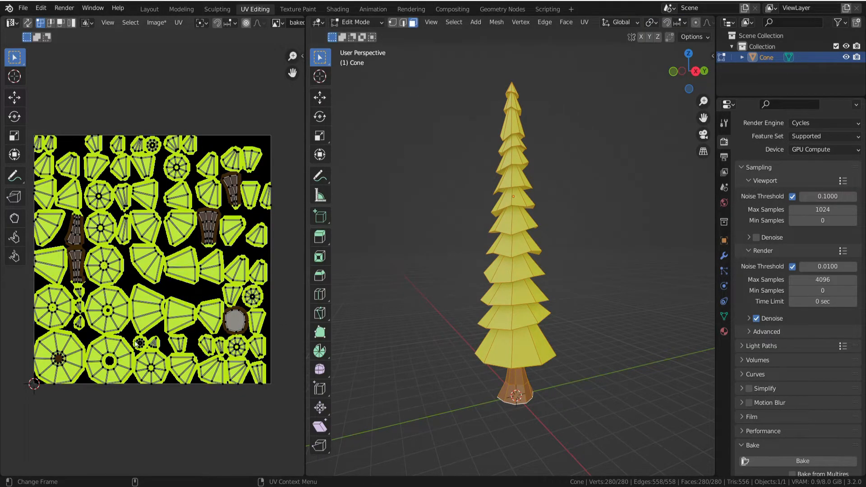
pyautogui.click(354, 23)
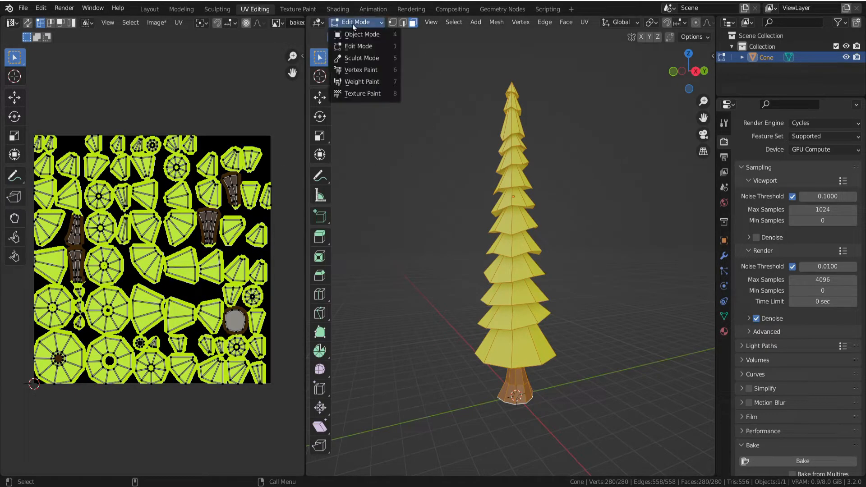
pyautogui.click(359, 35)
pyautogui.click(420, 174)
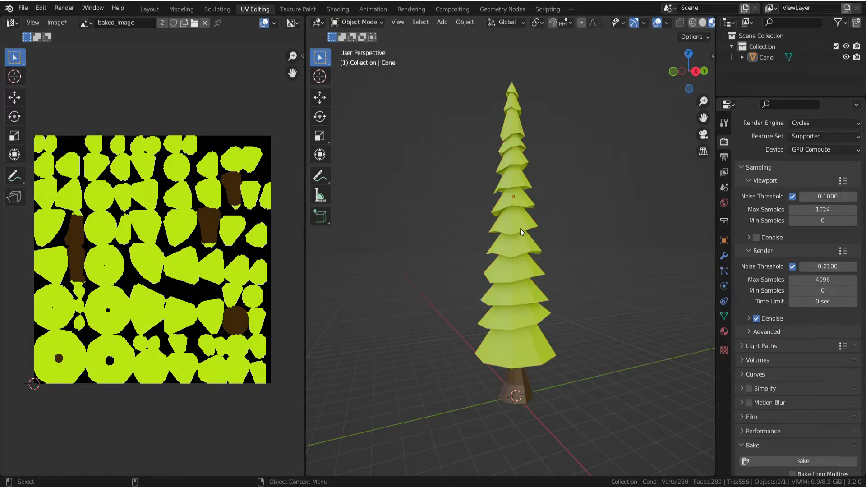
pyautogui.click(724, 332)
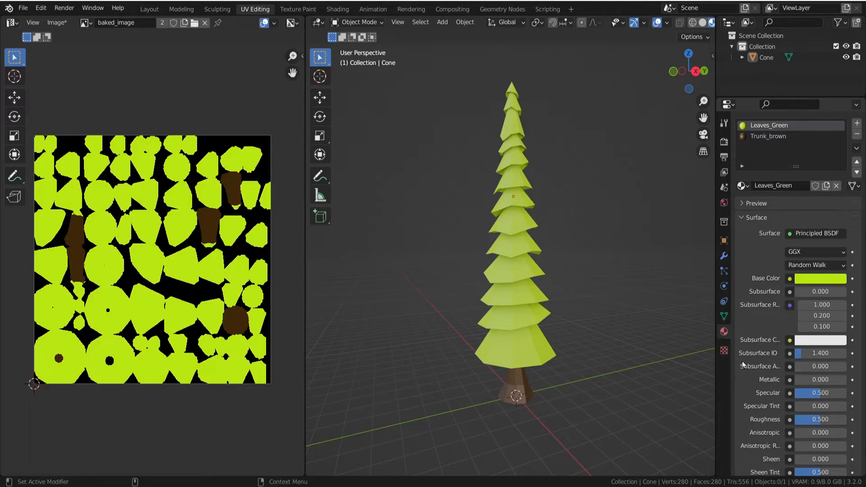
pyautogui.click(724, 143)
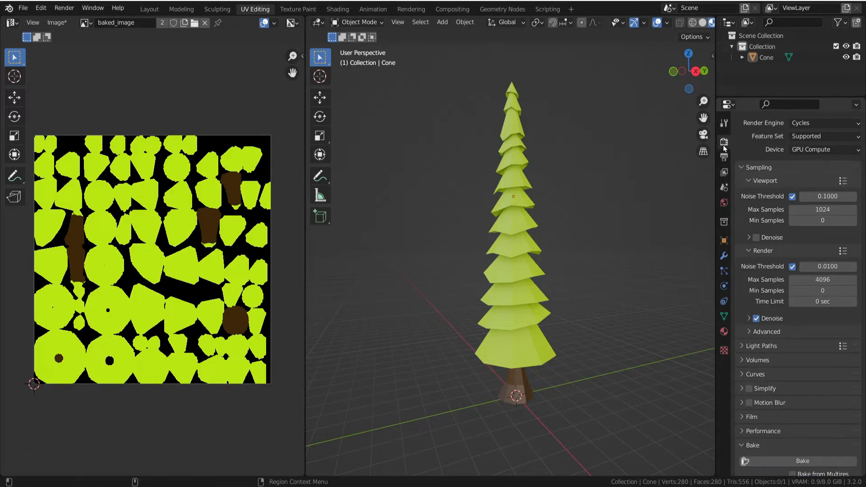
pyautogui.click(725, 158)
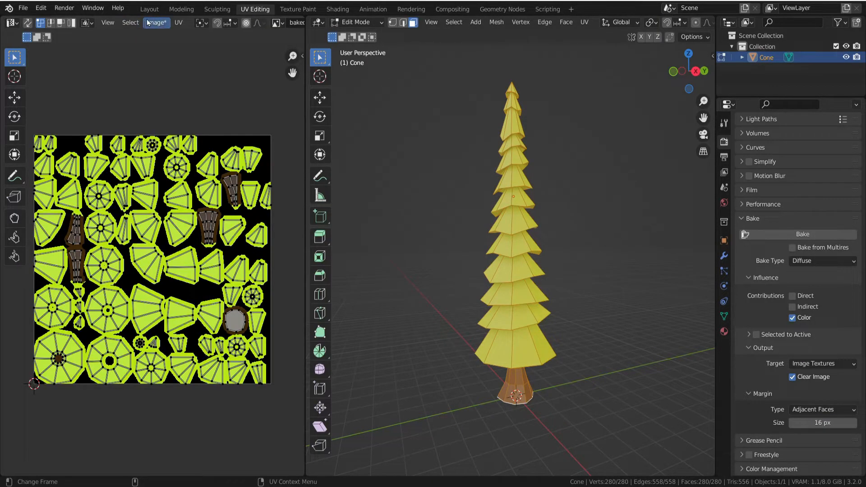
# - Save the baked diffuse image as an external image file
pyautogui.click(156, 22)
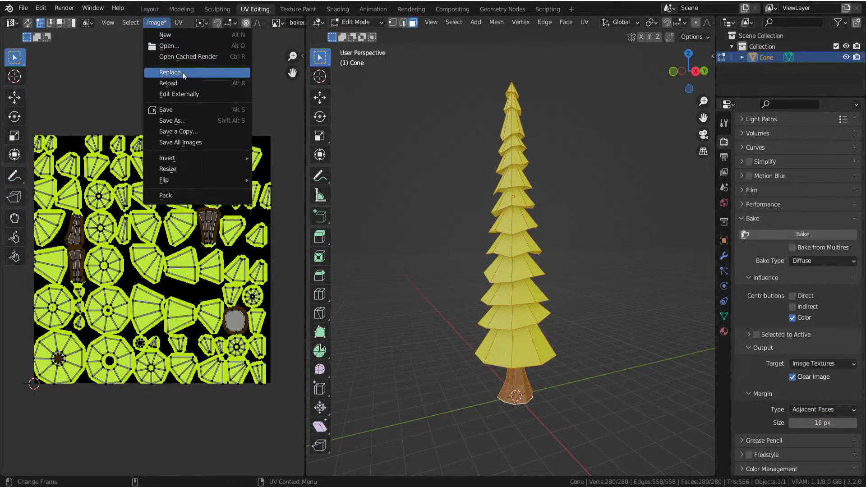
pyautogui.click(184, 120)
pyautogui.click(309, 387)
pyautogui.click(308, 387)
pyautogui.press('Return')
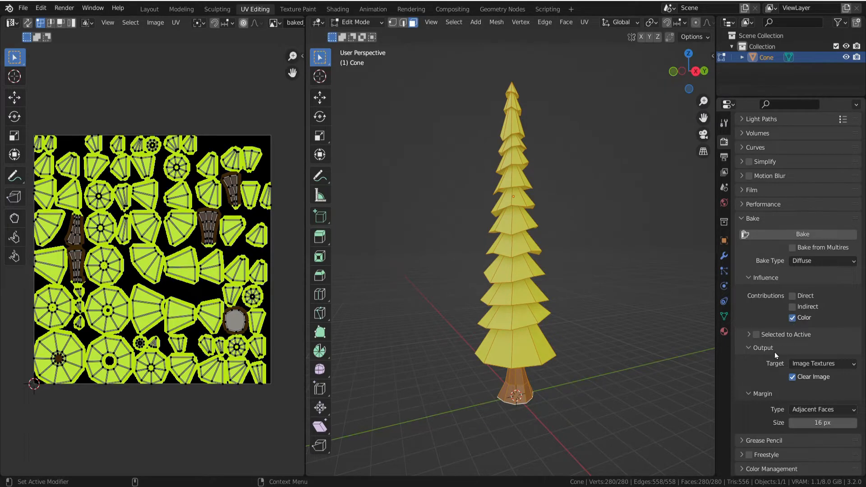
# - Change the bake type to Ambient Occlusion and bake the tree's occlusion to the image texture
pyautogui.click(796, 262)
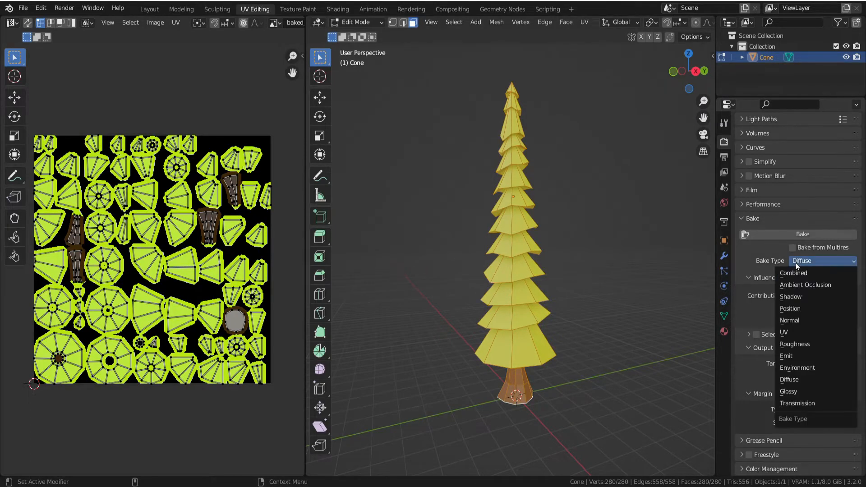
pyautogui.click(800, 286)
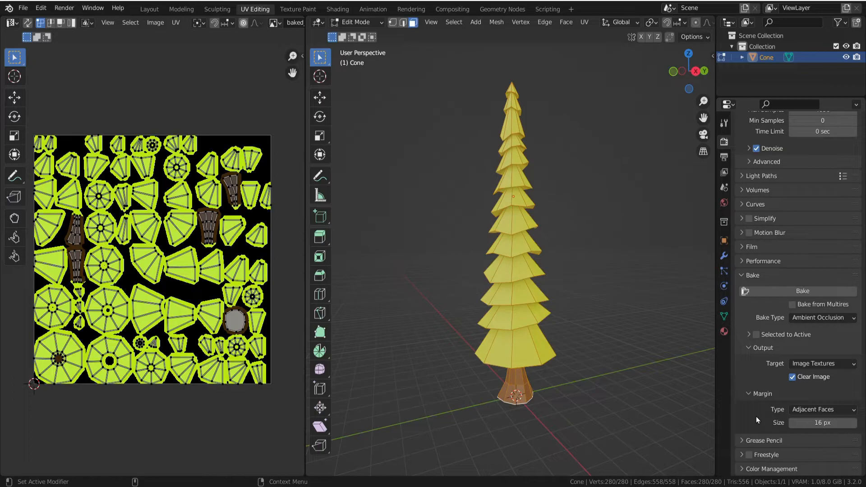
pyautogui.click(797, 290)
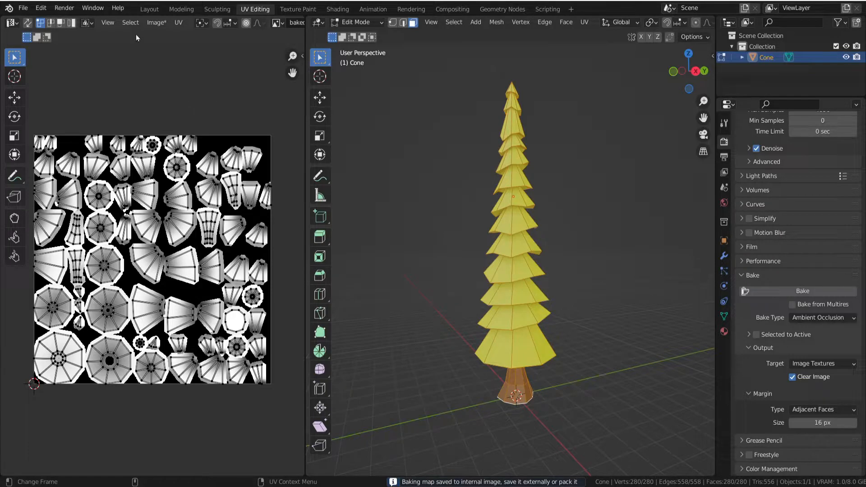
# - Save the baked ambient occlusion image as a new PNG named bake_ao.png beside the diffuse bake
pyautogui.click(153, 23)
pyautogui.click(172, 121)
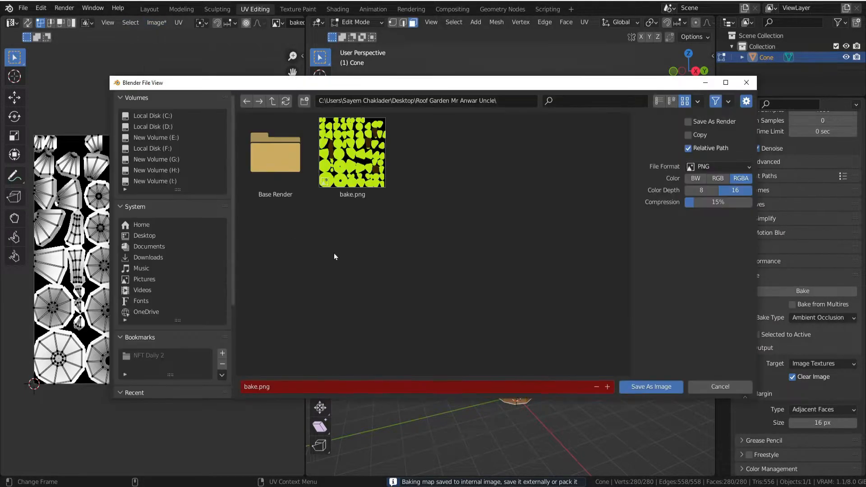
pyautogui.click(261, 387)
pyautogui.press('Left')
pyautogui.press('Left')
pyautogui.press('Left')
pyautogui.press('Left')
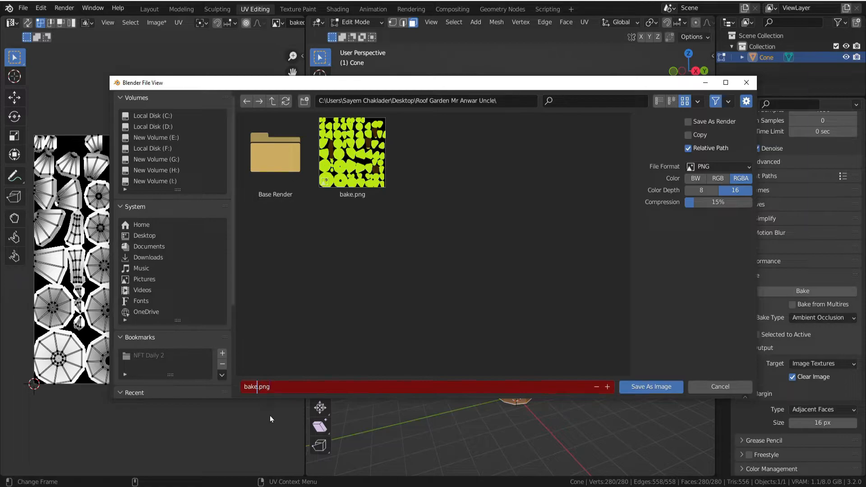
pyautogui.write('_ao')
pyautogui.press('Return')
pyautogui.click(649, 387)
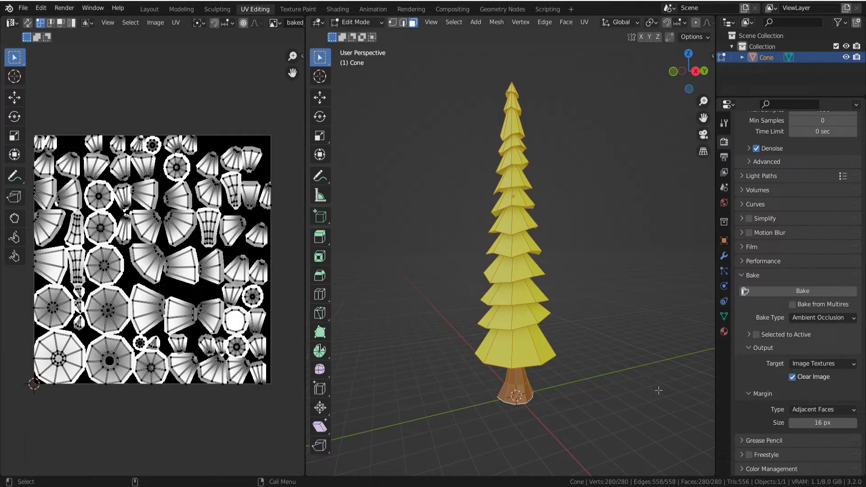
# - Open the tree's Wavefront (.obj) export in the Modeling workspace, copy the destination folder path and leave the export dialog
pyautogui.click(182, 10)
pyautogui.scroll(10, 738, 373)
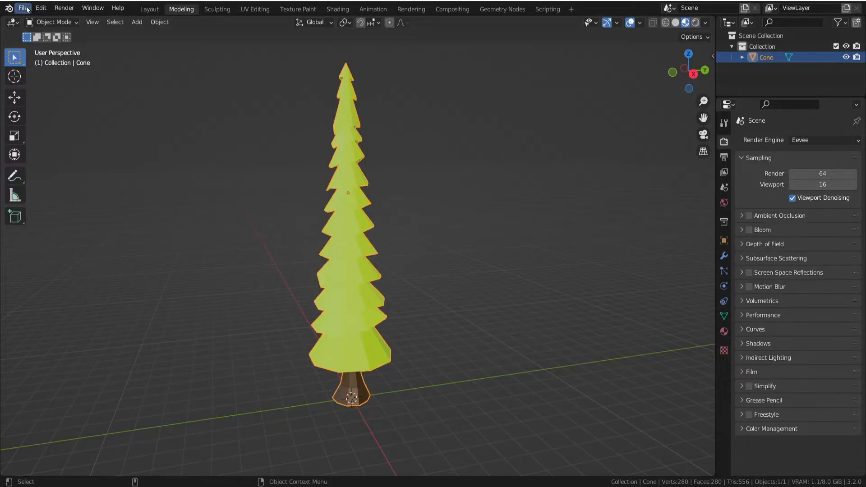
pyautogui.click(23, 8)
pyautogui.moveTo(71, 166)
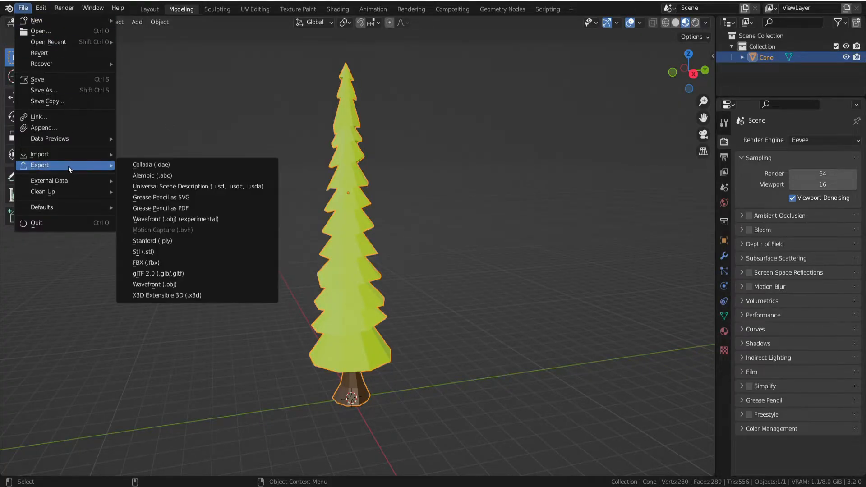
pyautogui.click(162, 286)
pyautogui.click(428, 100)
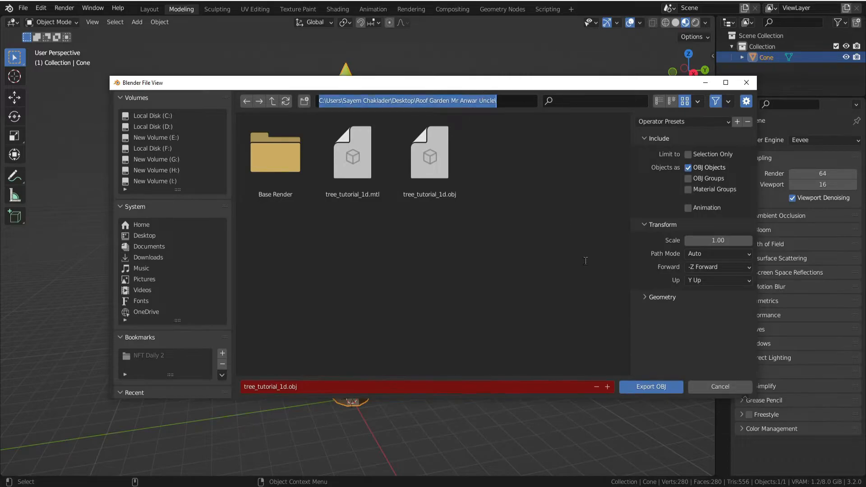
pyautogui.click(720, 386)
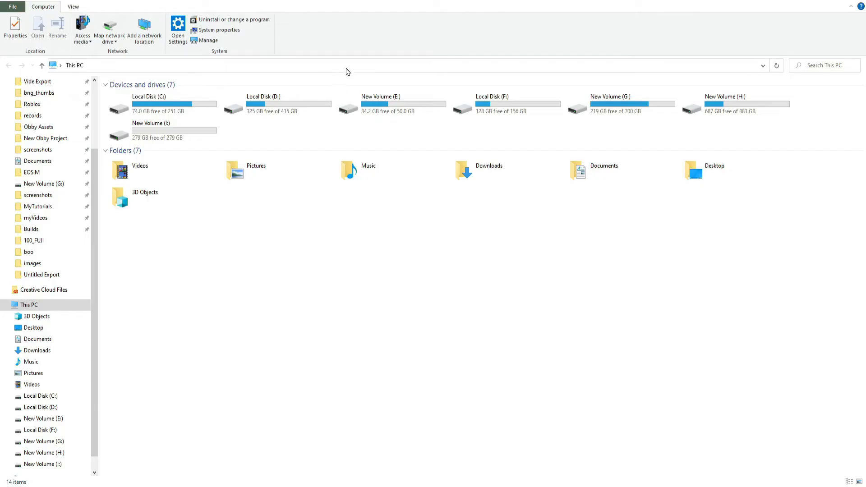
# - Switch to File Explorer, go to the copied export folder path and show its files as large thumbnails
pyautogui.click(338, 65)
pyautogui.write('C:\\Users\\Sayem Chaklader\\Desktop\\Roof Garden Mr Anwar Uncle\\')
pyautogui.press('Return')
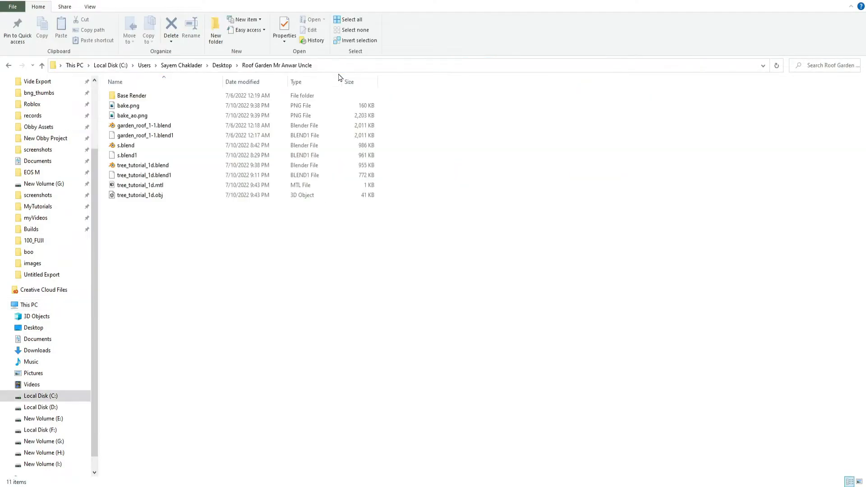
pyautogui.keyDown('ctrl'); pyautogui.scroll(4, 213, 267); pyautogui.keyUp('ctrl')
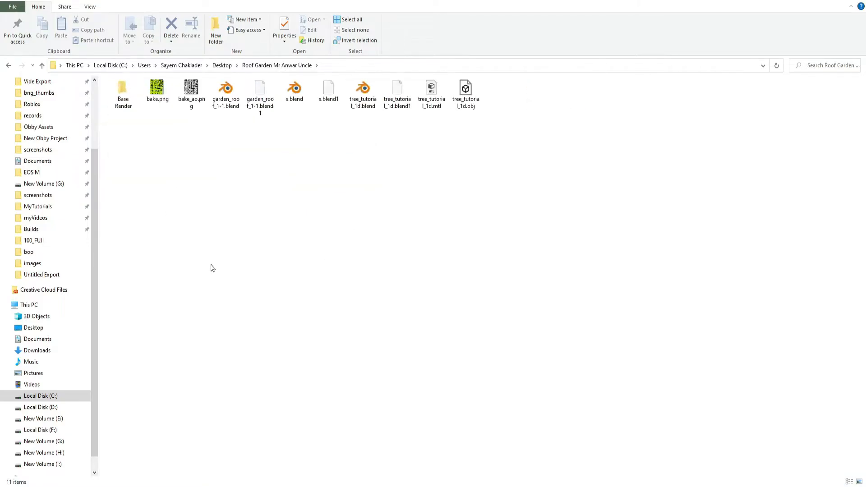
pyautogui.keyDown('ctrl'); pyautogui.scroll(2, 213, 266); pyautogui.keyUp('ctrl')
pyautogui.keyDown('ctrl'); pyautogui.scroll(2, 299, 272); pyautogui.keyUp('ctrl')
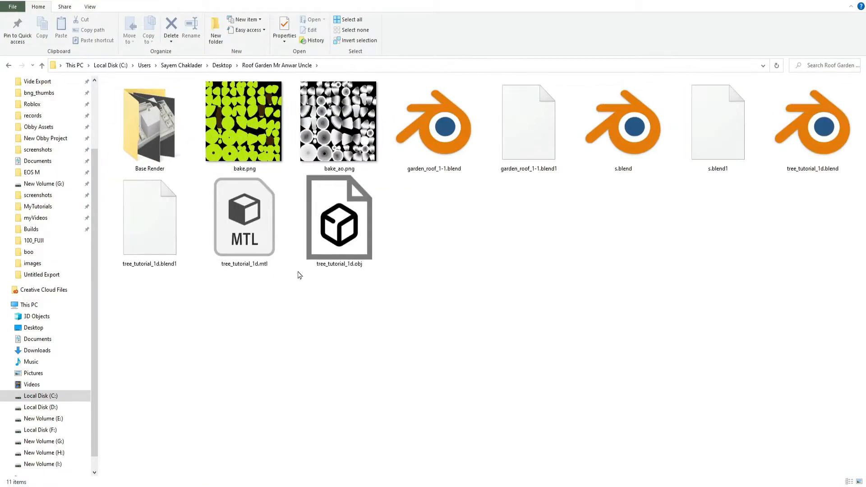
# - Open tree_tutorial_1d.obj in 3D Viewer and inspect the exported tree from close up and another angle
pyautogui.doubleClick(339, 220)
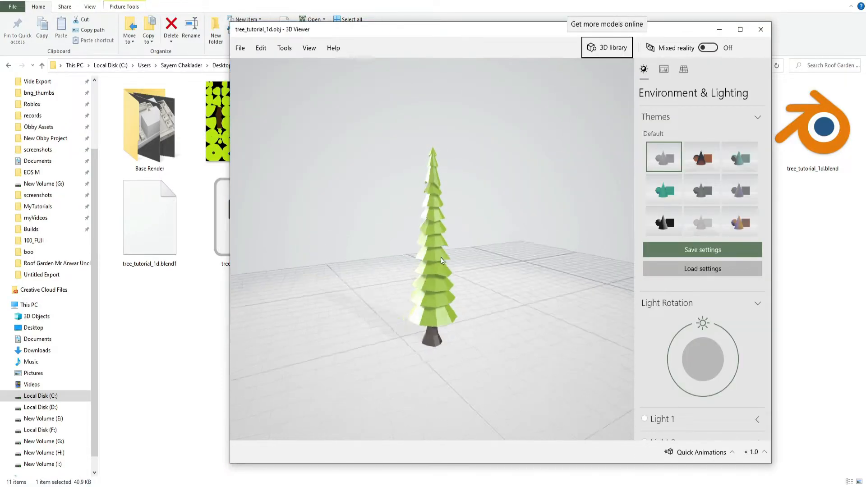
pyautogui.scroll(5, 438, 261)
pyautogui.scroll(-4, 438, 263)
pyautogui.moveTo(438, 262); pyautogui.dragTo(564, 249)
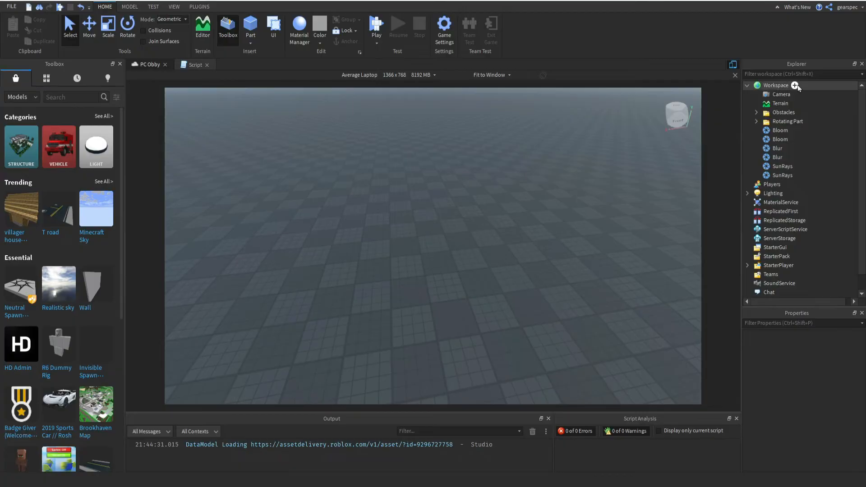
# - Switch to Roblox Studio and add a MeshPart object to the Workspace
pyautogui.click(797, 86)
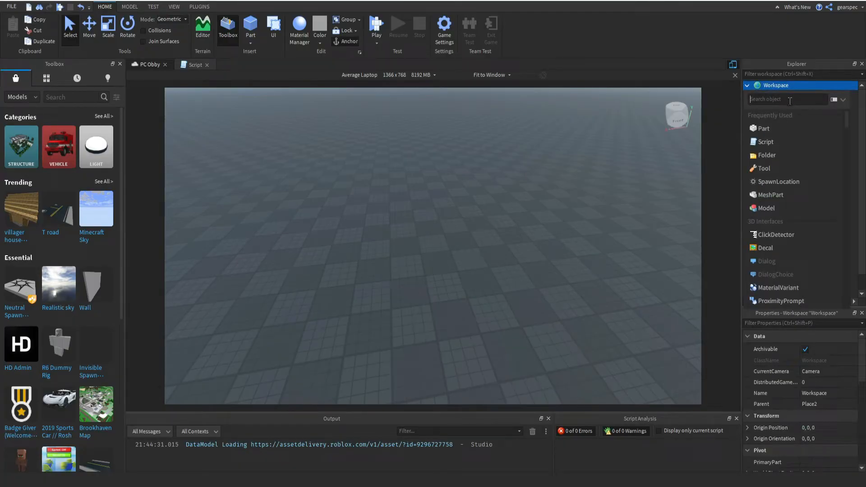
pyautogui.write('mesh')
pyautogui.click(784, 115)
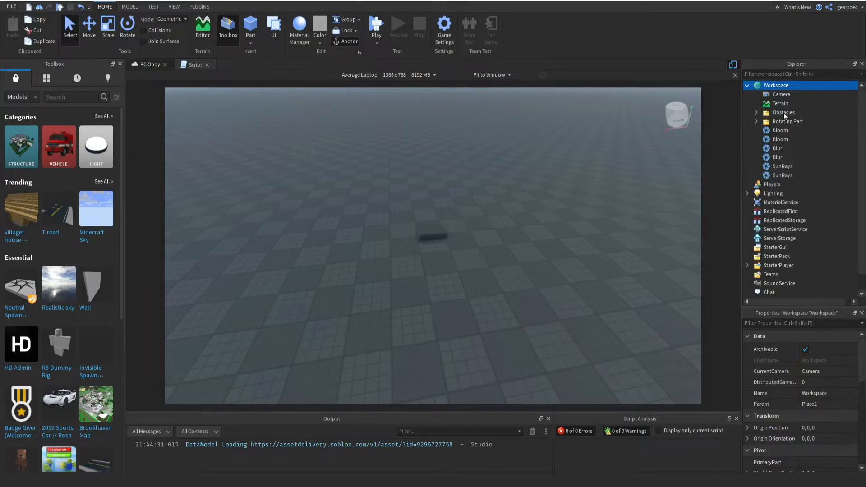
# - Load tree_tutorial_1d.obj from the export folder as the MeshPart's mesh and accept moving it to its stored location
pyautogui.click(853, 418)
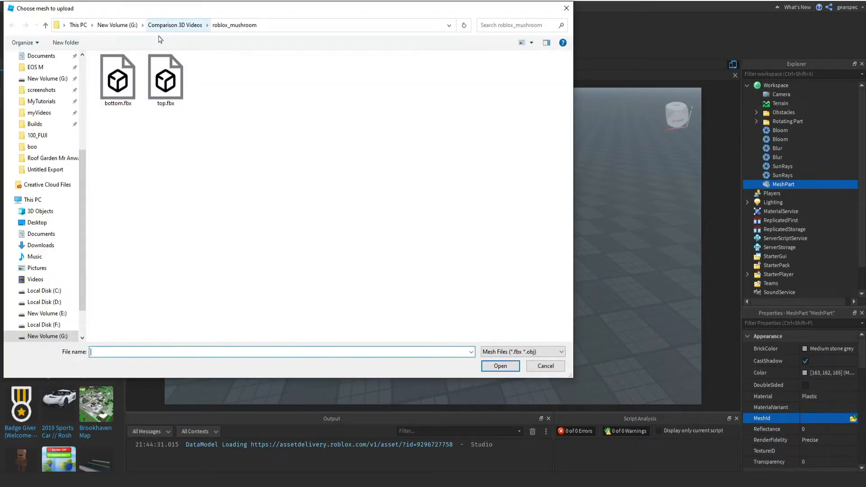
pyautogui.click(272, 26)
pyautogui.write('C:\\Users\\Sayem Chaklader\\Desktop\\Roof Garden Mr Anwar Uncle\\')
pyautogui.press('Return')
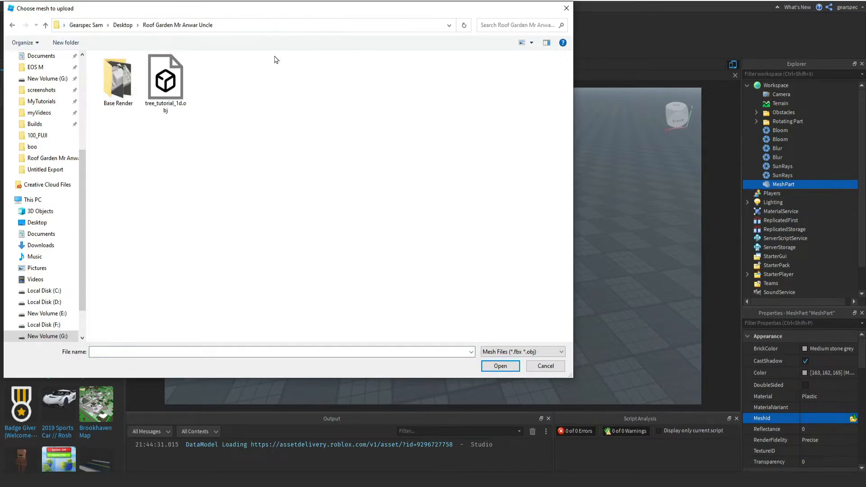
pyautogui.doubleClick(166, 83)
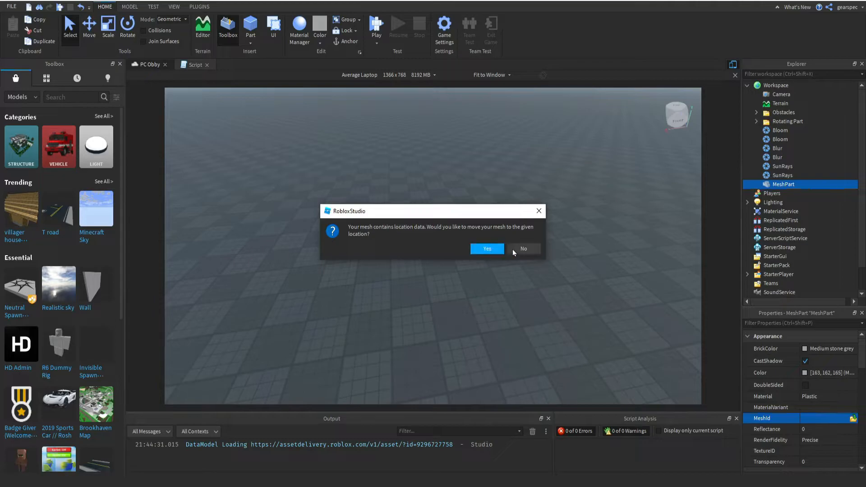
pyautogui.click(483, 249)
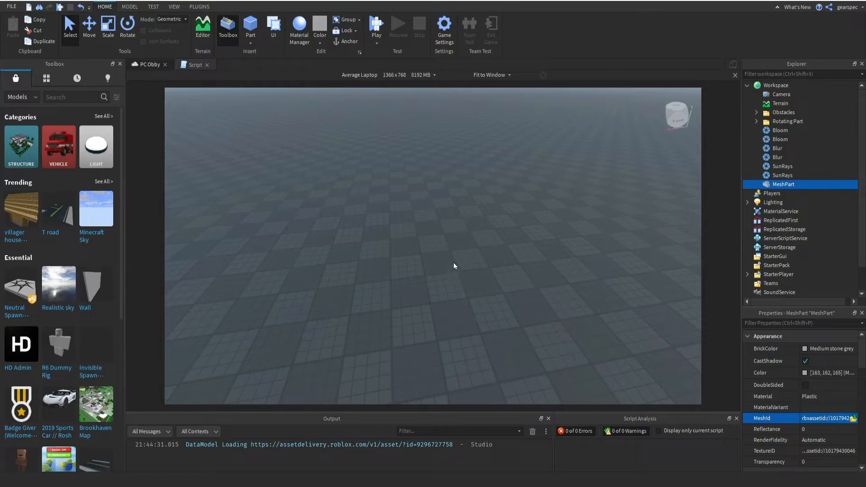
# - Select the imported MeshPart, focus the view on it and examine the textured tree up close
pyautogui.moveTo(452, 265); pyautogui.dragTo(450, 242)
pyautogui.moveTo(473, 259); pyautogui.dragTo(474, 258, button='right')
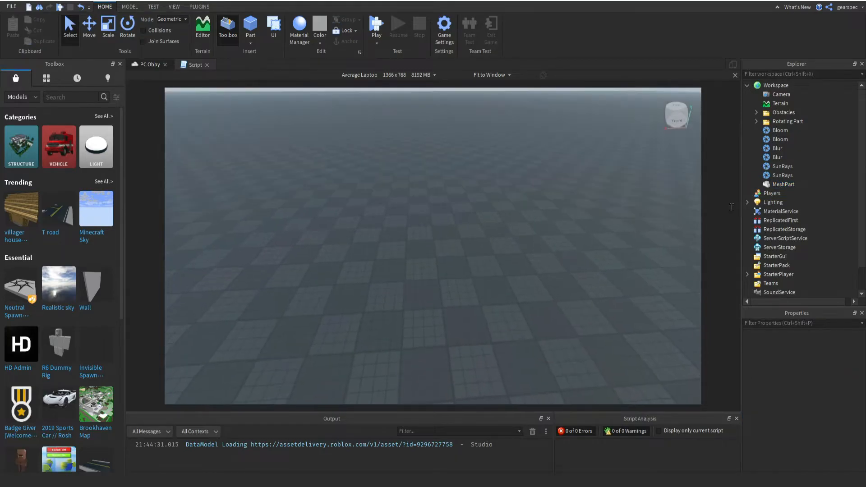
pyautogui.click(768, 185)
pyautogui.press('f')
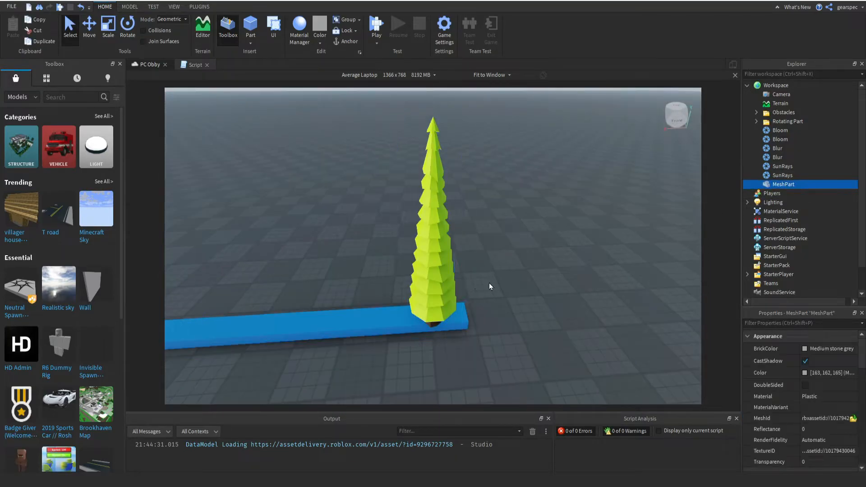
pyautogui.scroll(2, 447, 293)
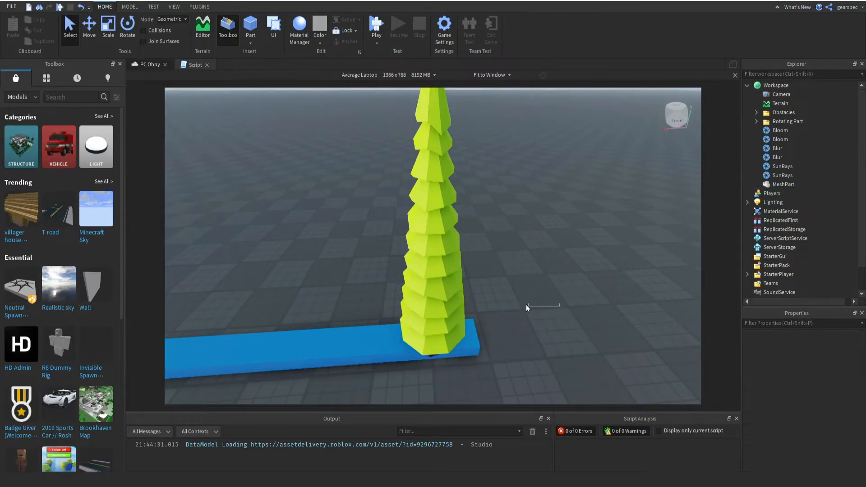
pyautogui.scroll(4, 510, 301)
pyautogui.scroll(-5, 509, 301)
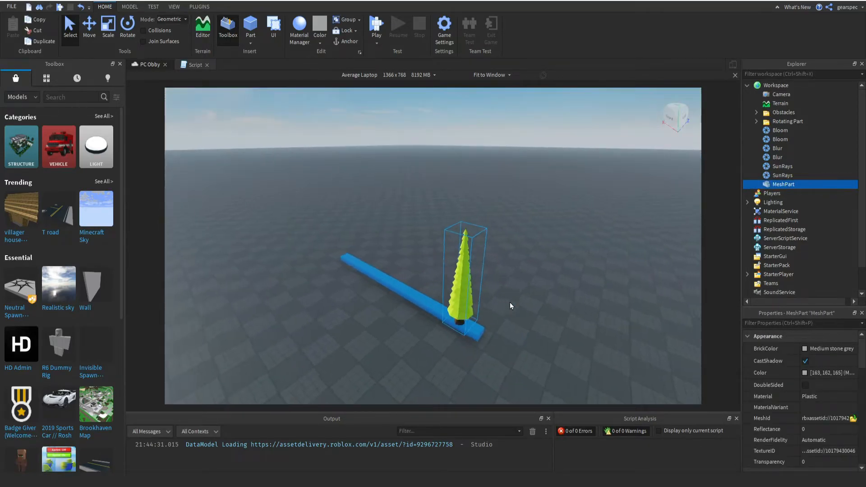
# - Move the tree and the blue bar apart so they no longer overlap on the baseplate
pyautogui.click(89, 27)
pyautogui.moveTo(474, 307); pyautogui.dragTo(597, 373)
pyautogui.click(405, 308)
pyautogui.moveTo(413, 316); pyautogui.dragTo(301, 242)
pyautogui.click(381, 338)
# - Select the tree, frame it in the view and lower it onto the baseplate
pyautogui.click(514, 350)
pyautogui.press('f')
pyautogui.scroll(3, 432, 340)
pyautogui.moveTo(432, 339); pyautogui.dragTo(433, 340, button='right')
pyautogui.scroll(-3, 433, 339)
pyautogui.moveTo(417, 185); pyautogui.dragTo(414, 215)
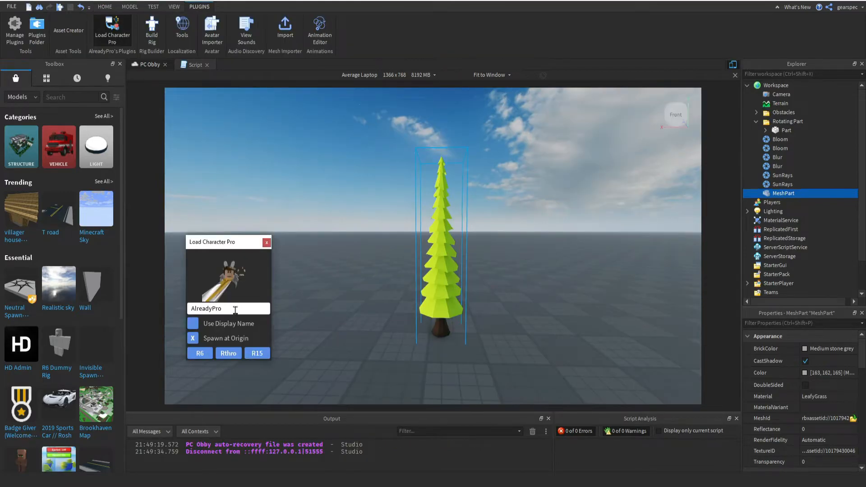
# - Load an avatar into the scene with the Load Character Pro plugin by entering its username, and close the plugin window
pyautogui.click(194, 324)
pyautogui.write('gearspec')
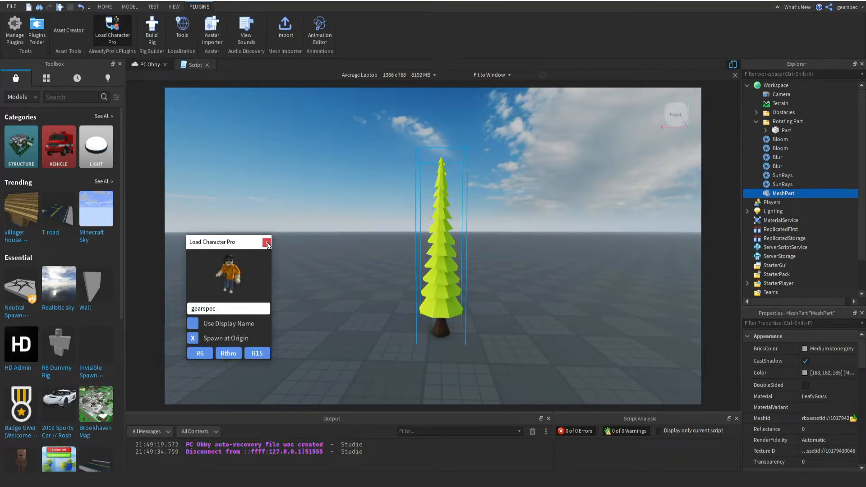
pyautogui.click(267, 243)
pyautogui.press('w')
pyautogui.press('a')
pyautogui.press('s')
# - Select the tree and scale it up until it is much larger than the avatar
pyautogui.click(446, 320)
pyautogui.click(534, 276)
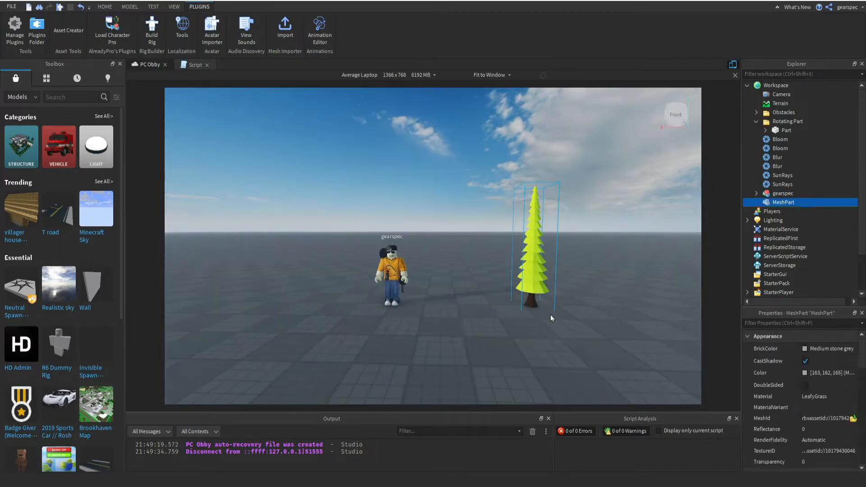
pyautogui.press('w')
pyautogui.press('d')
pyautogui.press('s')
pyautogui.click(105, 7)
pyautogui.click(109, 30)
pyautogui.moveTo(491, 247); pyautogui.dragTo(590, 248)
# - Raise the enlarged tree with the Move tool so its trunk stands on the baseplate, and deselect it
pyautogui.press('w')
pyautogui.press('s')
pyautogui.hotkey('ctrl', '2')
pyautogui.moveTo(456, 194); pyautogui.dragTo(455, 113)
pyautogui.click(490, 165)
# - Duplicate the tree and move the copy sideways to stand next to the original
pyautogui.click(474, 203)
pyautogui.moveTo(505, 270); pyautogui.dragTo(504, 270, button='right')
pyautogui.press('f')
pyautogui.hotkey('ctrl', 'd')
pyautogui.moveTo(472, 227); pyautogui.dragTo(562, 219)
pyautogui.press('e')
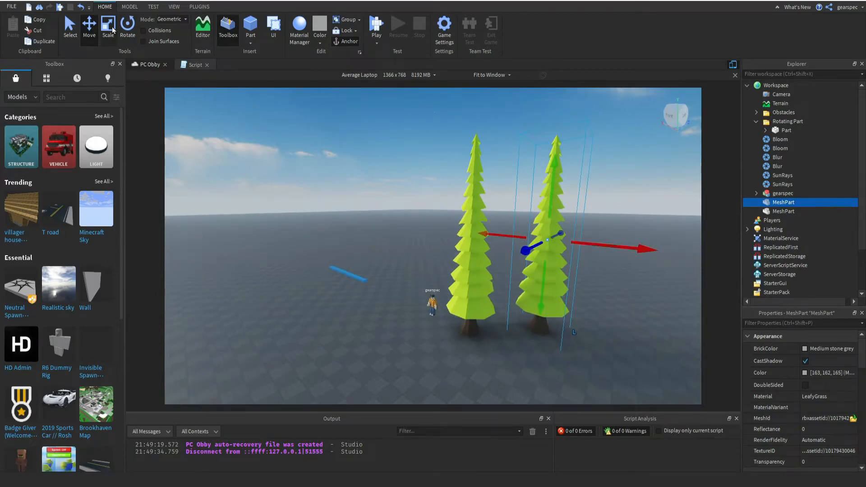
# - Rotate the duplicated tree about its vertical axis so it faces differently from the original
pyautogui.click(113, 30)
pyautogui.hotkey('ctrl', '4')
pyautogui.moveTo(543, 301); pyautogui.dragTo(601, 311)
pyautogui.press('w')
pyautogui.press('q')
# - Select both trees, duplicate the pair and move the copies to the opposite side of the originals
pyautogui.click(480, 311)
pyautogui.keyDown('ctrl'); pyautogui.click(566, 324); pyautogui.keyUp('ctrl')
pyautogui.hotkey('ctrl', '2')
pyautogui.hotkey('ctrl', 'd')
pyautogui.moveTo(597, 246); pyautogui.dragTo(480, 235)
pyautogui.moveTo(363, 244); pyautogui.dragTo(392, 240)
# - Duplicate the copied trees again, select two of the trees and reposition them within the group
pyautogui.hotkey('ctrl', 'd')
pyautogui.click(487, 234)
pyautogui.moveTo(402, 298); pyautogui.dragTo(421, 305, button='right')
pyautogui.click(370, 240)
pyautogui.keyDown('ctrl'); pyautogui.click(420, 237); pyautogui.keyUp('ctrl')
pyautogui.moveTo(455, 218); pyautogui.dragTo(505, 221)
pyautogui.moveTo(428, 225); pyautogui.dragTo(451, 219)
# - Resize one tree of the group with the Scale tool and add a neighbouring tree to the selection
pyautogui.click(403, 328)
pyautogui.press('w')
pyautogui.moveTo(402, 327); pyautogui.dragTo(403, 327, button='right')
pyautogui.press('s')
pyautogui.click(457, 235)
pyautogui.hotkey('ctrl', '3')
pyautogui.moveTo(457, 135); pyautogui.dragTo(480, 155)
pyautogui.keyDown('ctrl'); pyautogui.click(406, 225); pyautogui.keyUp('ctrl')
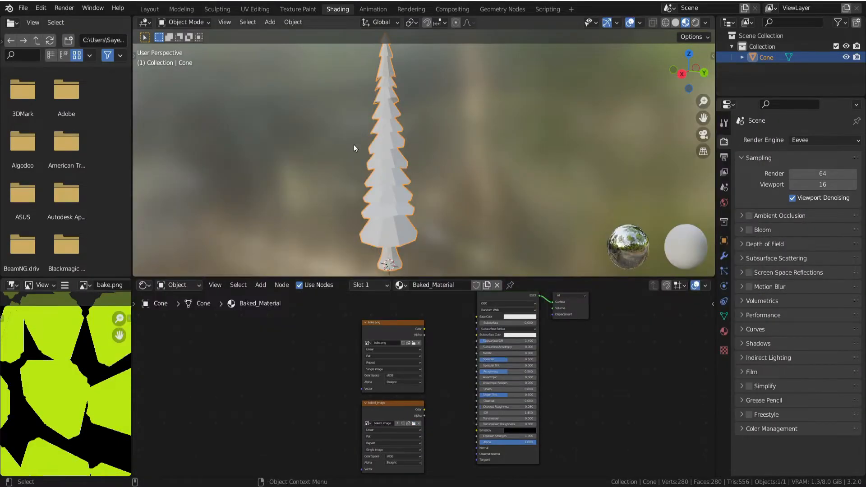
# - In Blender's Baked_Material node graph, move the bake.png and baked_image texture nodes farther from the Principled BSDF
pyautogui.moveTo(363, 323); pyautogui.dragTo(296, 318)
pyautogui.moveTo(361, 401); pyautogui.dragTo(300, 397)
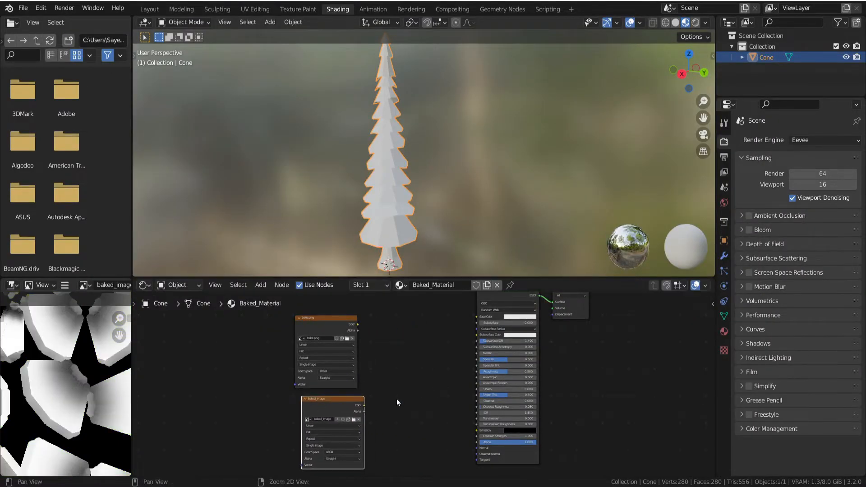
pyautogui.scroll(5, 392, 361)
pyautogui.moveTo(400, 370); pyautogui.dragTo(414, 422, button='middle')
# - Connect the bake.png color to Color1 and the baked_image color to Color2 of a Mix node
pyautogui.moveTo(346, 350); pyautogui.dragTo(411, 423)
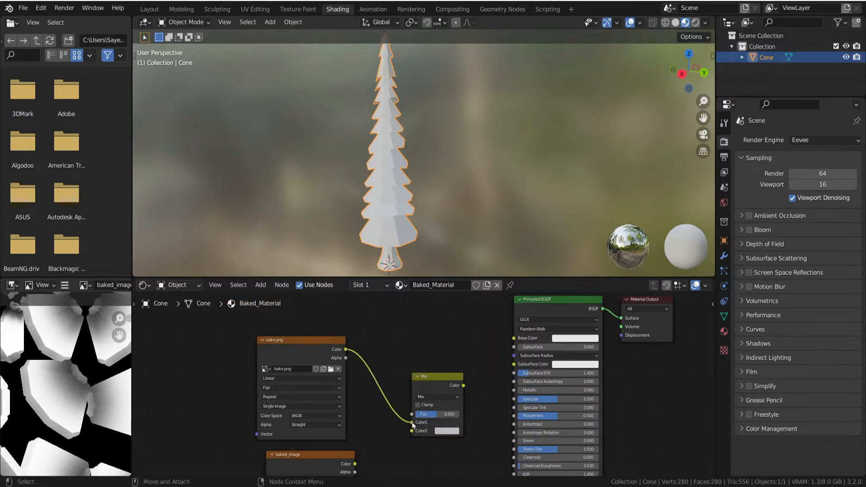
pyautogui.moveTo(355, 463); pyautogui.dragTo(412, 431)
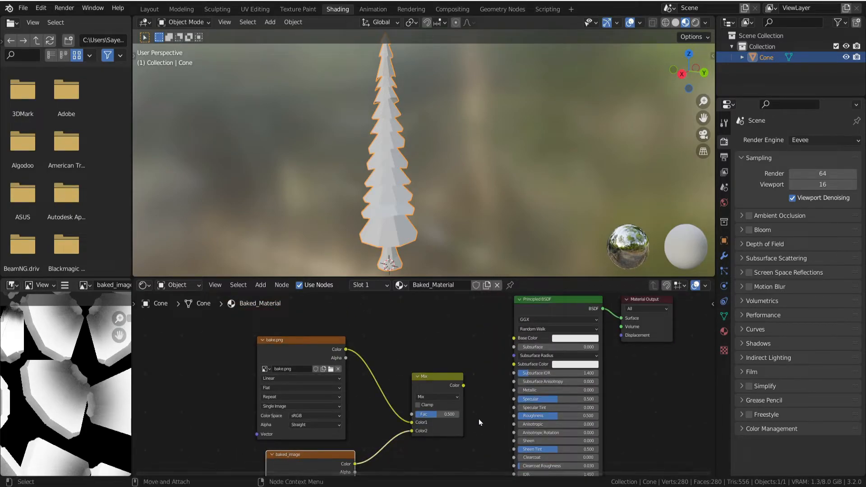
pyautogui.moveTo(394, 346)
pyautogui.keyDown('ctrl'); pyautogui.mouseDown(button='middle')
pyautogui.moveTo(388, 387)
pyautogui.moveTo(386, 357)
pyautogui.mouseUp(button='middle'); pyautogui.keyUp('ctrl')
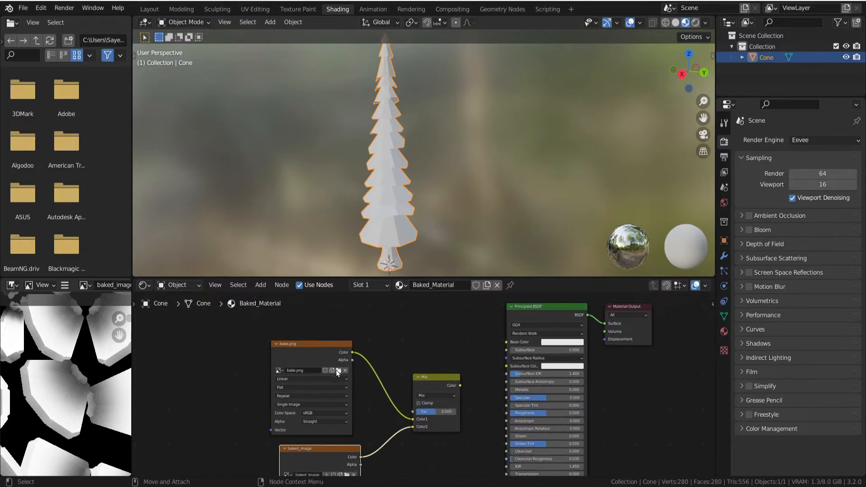
pyautogui.scroll(1, 359, 420)
pyautogui.moveTo(359, 419); pyautogui.dragTo(328, 425, button='middle')
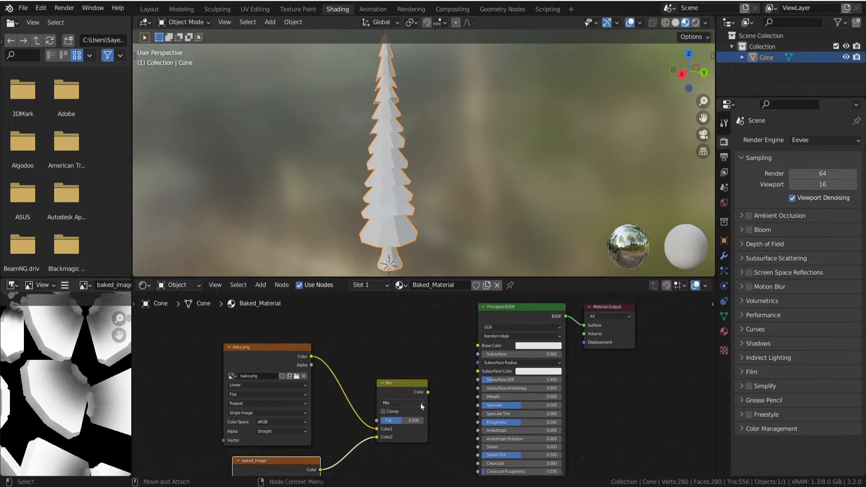
# - Connect the Mix node's color to the Principled BSDF's Base Color and set its blending mode to Multiply
pyautogui.moveTo(428, 392); pyautogui.dragTo(477, 346)
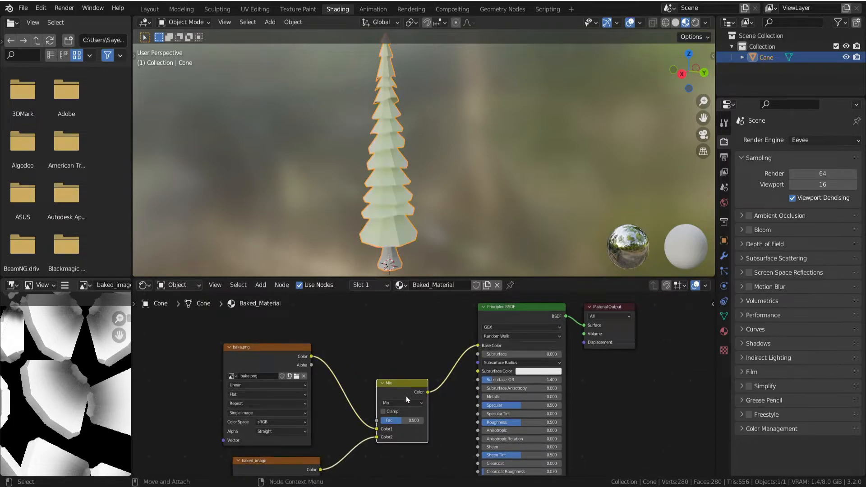
pyautogui.click(404, 403)
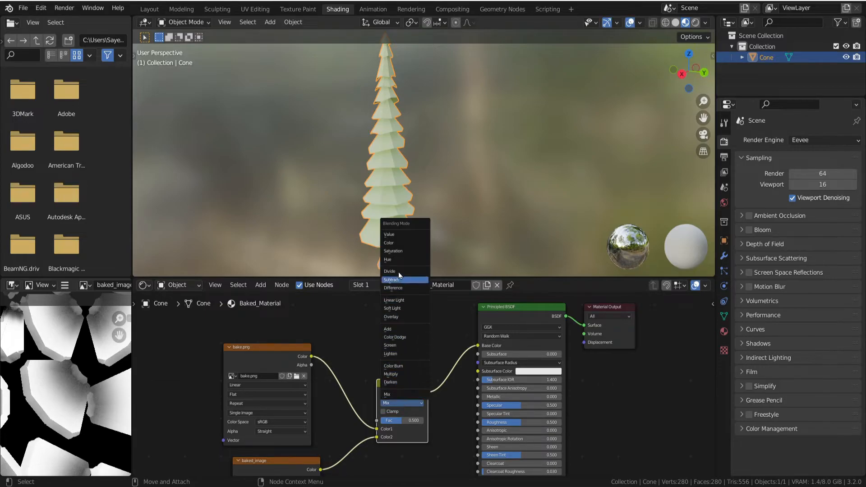
pyautogui.click(401, 373)
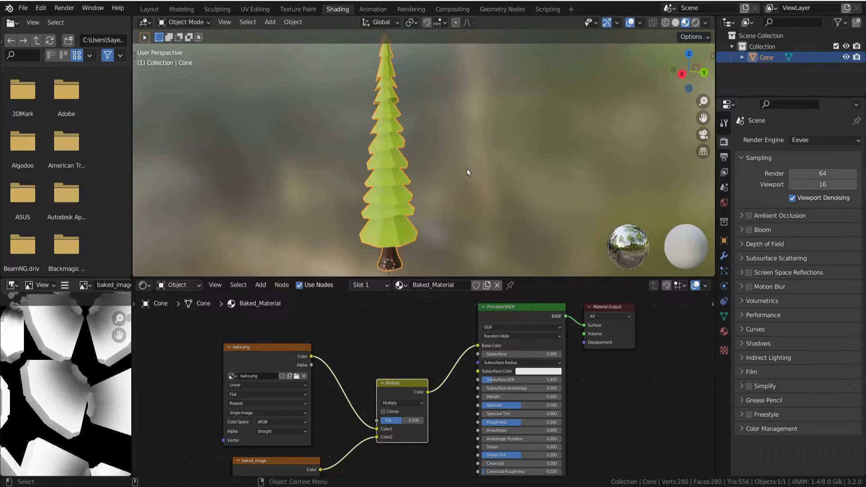
# - Deselect the tree and set the Multiply node's Fac to 1.000 in Baked_Material
pyautogui.keyDown('ctrl'); pyautogui.moveTo(443, 137); pyautogui.dragTo(477, 167, button='middle'); pyautogui.keyUp('ctrl')
pyautogui.keyDown('alt'); pyautogui.moveTo(455, 153); pyautogui.dragTo(456, 179, button='right'); pyautogui.keyUp('alt')
pyautogui.moveTo(456, 180)
pyautogui.keyDown('alt'); pyautogui.mouseDown()
pyautogui.moveTo(480, 179)
pyautogui.moveTo(468, 179)
pyautogui.mouseUp(); pyautogui.keyUp('alt')
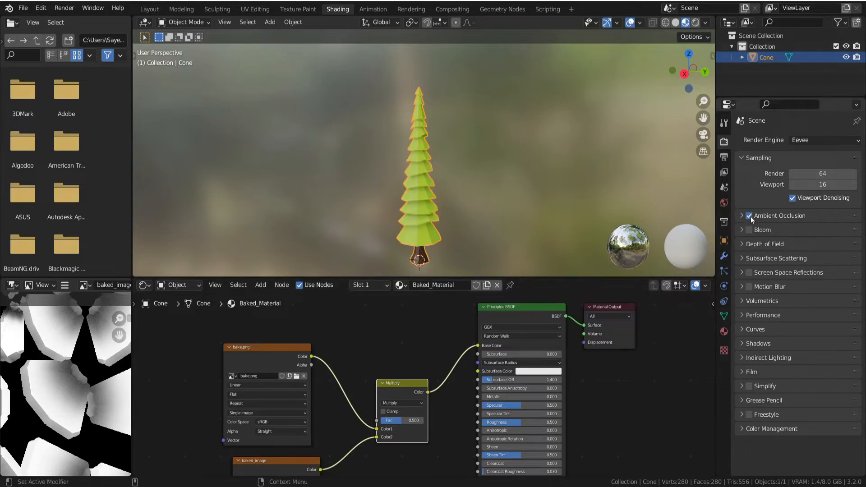
pyautogui.click(445, 252)
pyautogui.scroll(4, 426, 156)
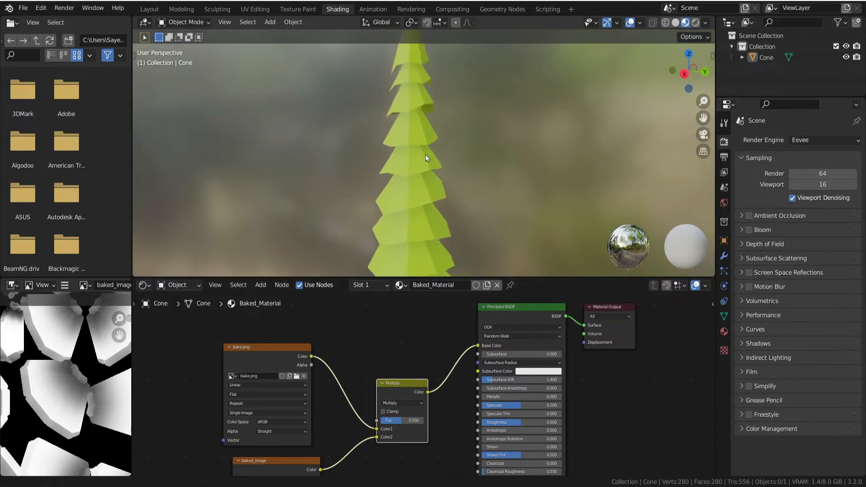
pyautogui.moveTo(416, 193); pyautogui.dragTo(429, 225, button='middle')
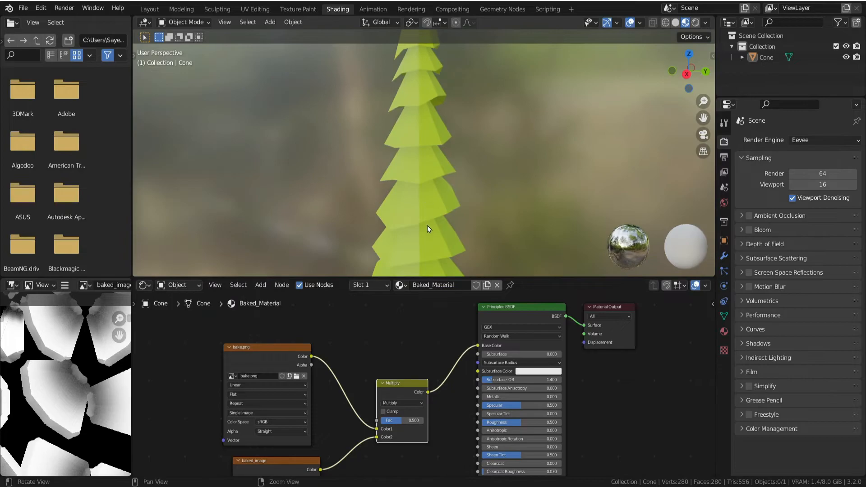
pyautogui.moveTo(410, 420)
pyautogui.mouseDown()
pyautogui.moveTo(417, 420)
pyautogui.moveTo(383, 420)
pyautogui.moveTo(423, 420)
pyautogui.mouseUp()
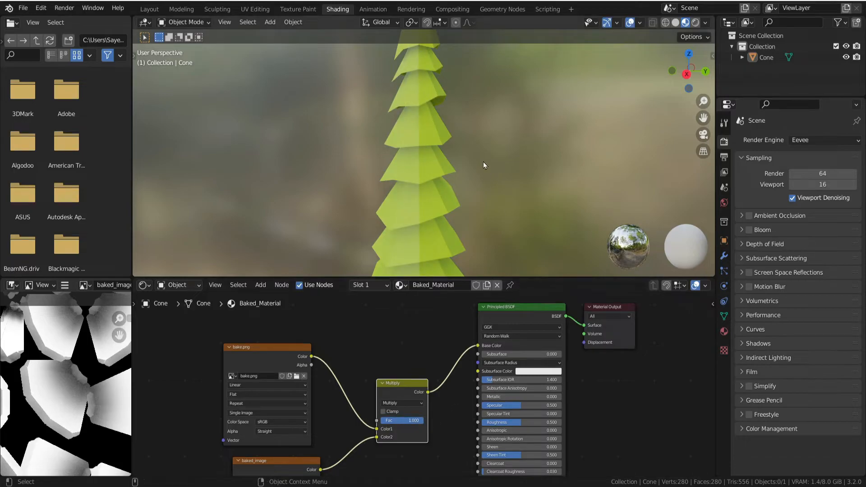
# - Set the Principled BSDF's Specular to 0.212 and its Roughness to 0.819
pyautogui.scroll(-5, 478, 180)
pyautogui.scroll(1, 474, 237)
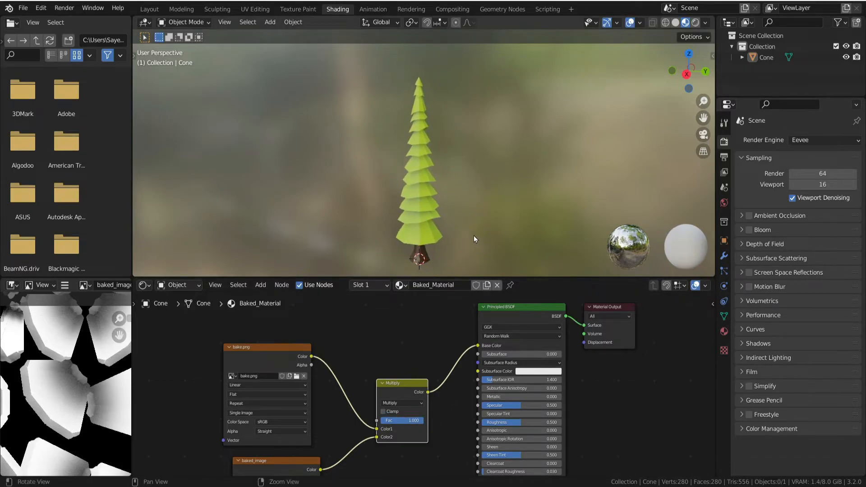
pyautogui.moveTo(519, 405); pyautogui.dragTo(498, 405)
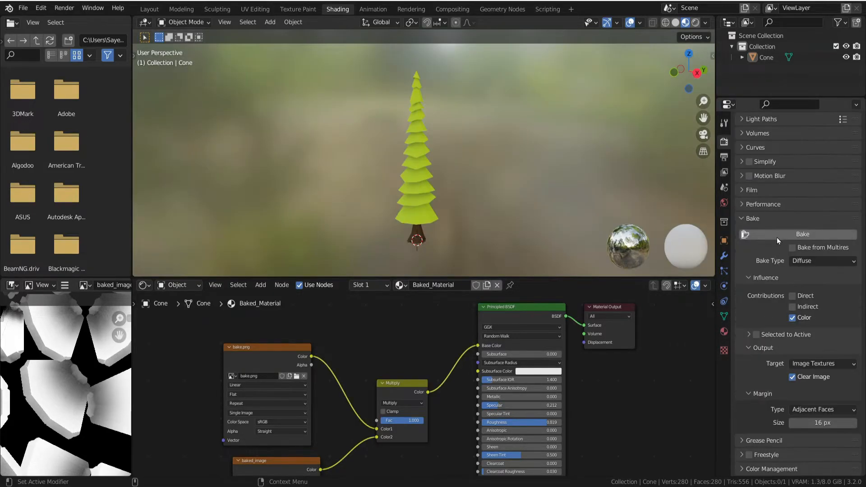
# - Select the tree and bake its Diffuse map with only the Color contribution
pyautogui.click(777, 237)
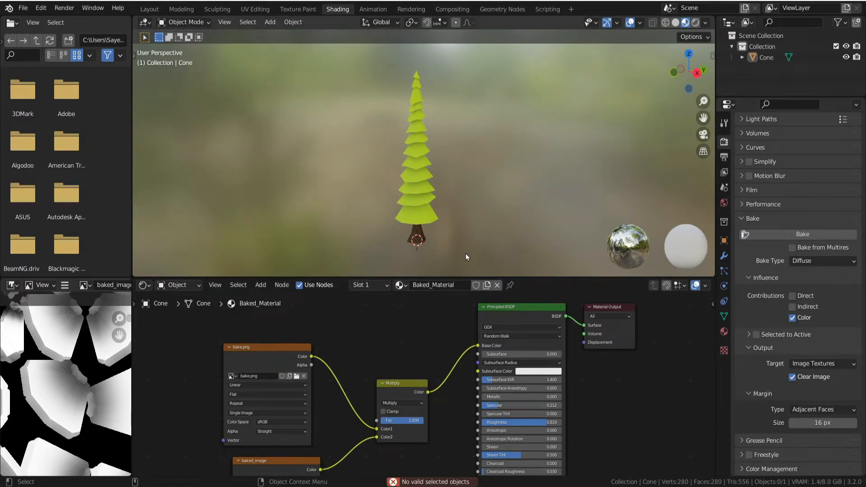
pyautogui.click(428, 191)
pyautogui.click(799, 234)
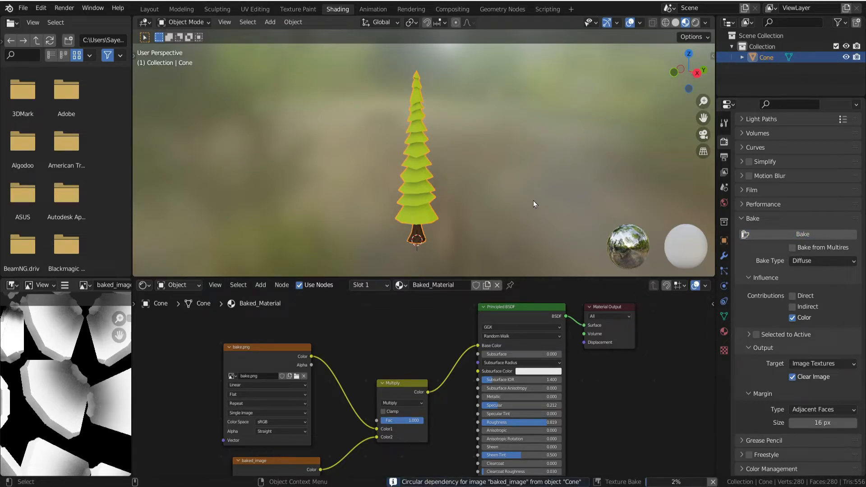
# - In the UV Editing workspace, select all the tree's faces and inspect the baked texture under their UV islands
pyautogui.click(255, 9)
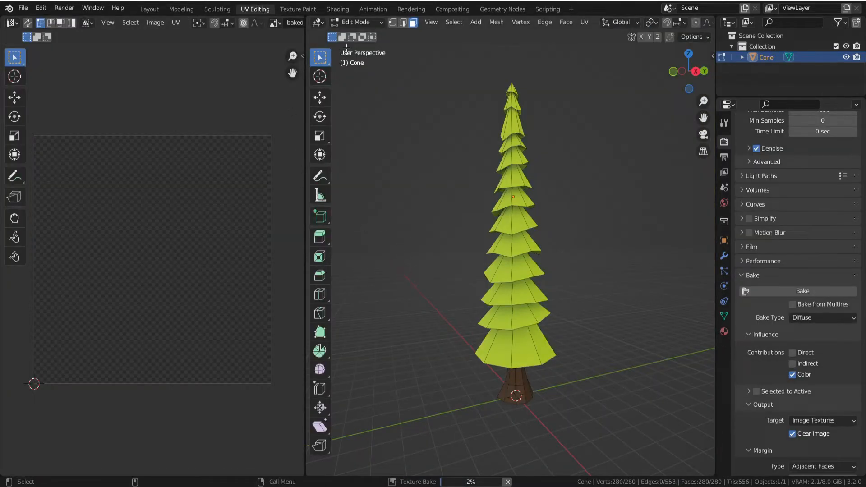
pyautogui.press('a')
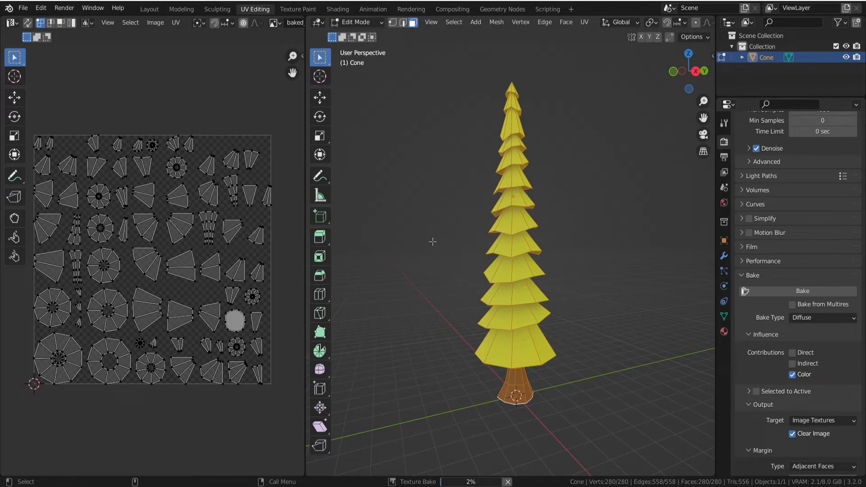
pyautogui.scroll(8, 151, 189)
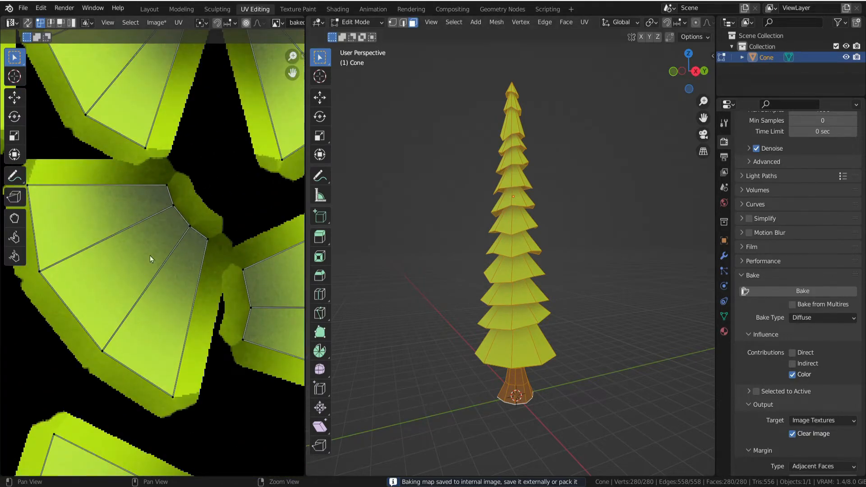
pyautogui.scroll(-8, 131, 266)
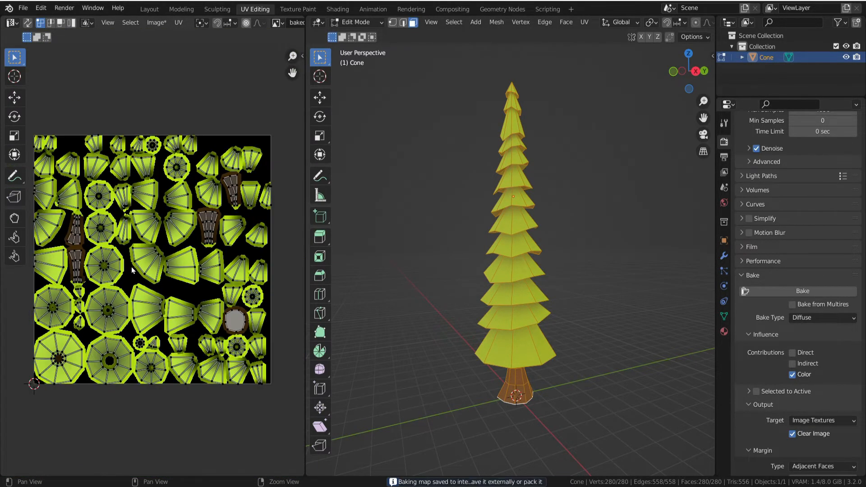
# - Return to Object Mode and select the tree
pyautogui.click(354, 22)
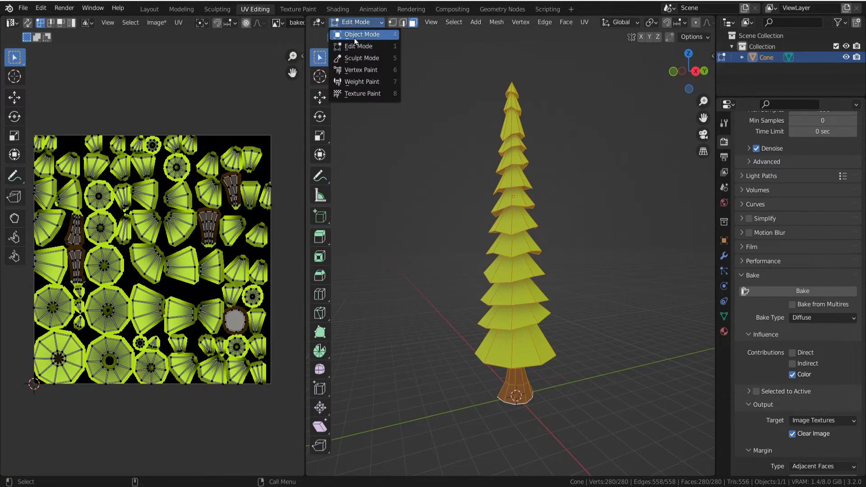
pyautogui.click(354, 39)
pyautogui.moveTo(434, 231); pyautogui.dragTo(506, 280, button='middle')
pyautogui.click(521, 296)
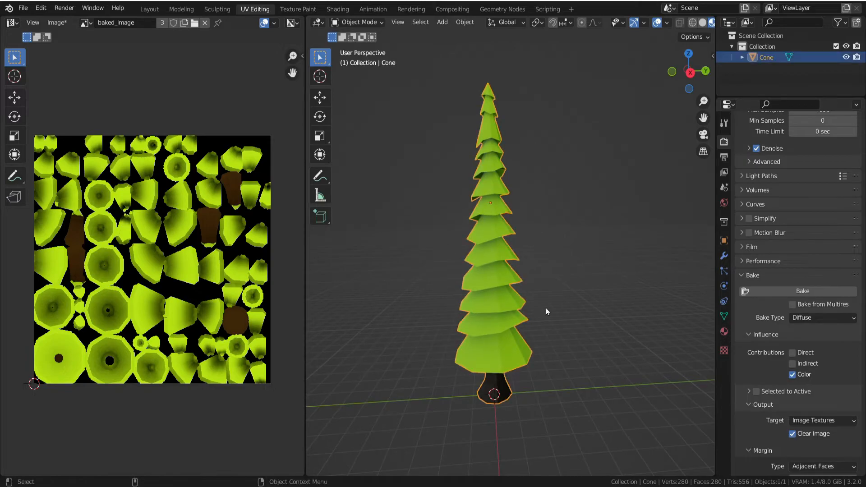
# - Lower Baked_Material's Roughness to about 0.707
pyautogui.scroll(6, 794, 270)
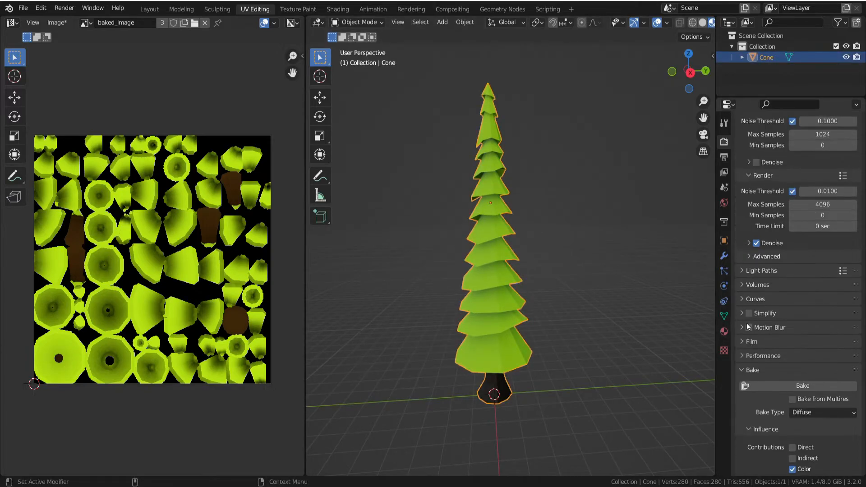
pyautogui.click(724, 332)
pyautogui.scroll(3, 741, 332)
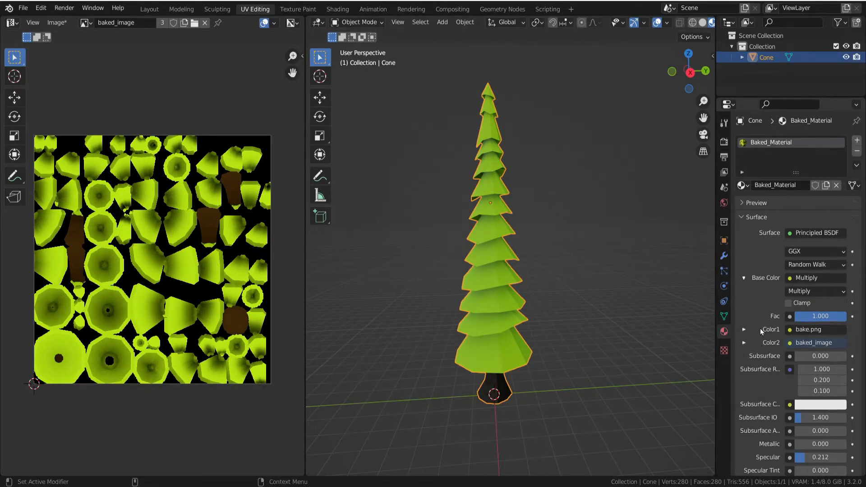
pyautogui.scroll(-4, 740, 330)
pyautogui.moveTo(841, 388)
pyautogui.mouseDown()
pyautogui.moveTo(814, 388)
pyautogui.moveTo(829, 388)
pyautogui.mouseUp()
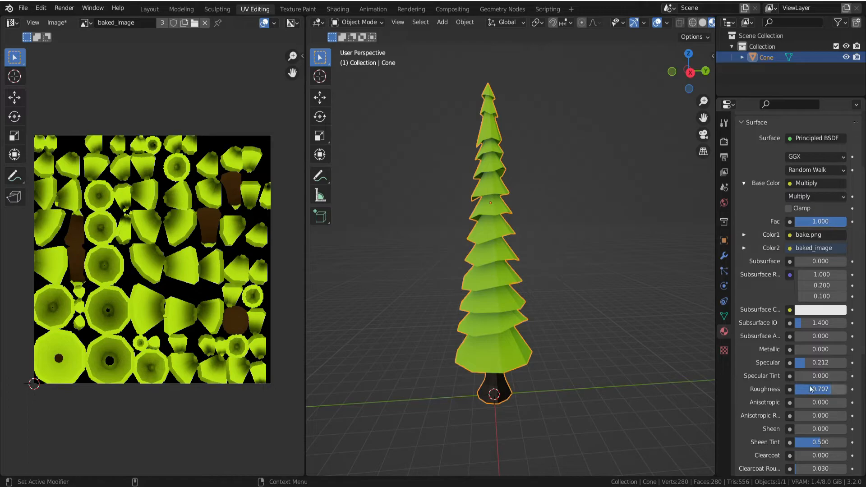
# - Deselect the tree, inspect its shading from several angles and switch the viewport to solid shading
pyautogui.click(574, 363)
pyautogui.moveTo(575, 363); pyautogui.dragTo(603, 372, button='middle')
pyautogui.scroll(5, 752, 386)
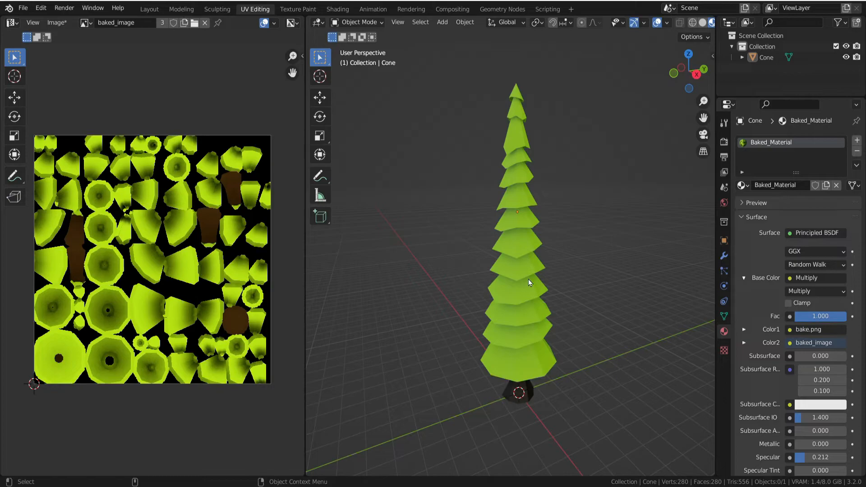
pyautogui.moveTo(528, 279); pyautogui.dragTo(508, 250, button='middle')
pyautogui.moveTo(515, 287); pyautogui.dragTo(510, 266, button='middle')
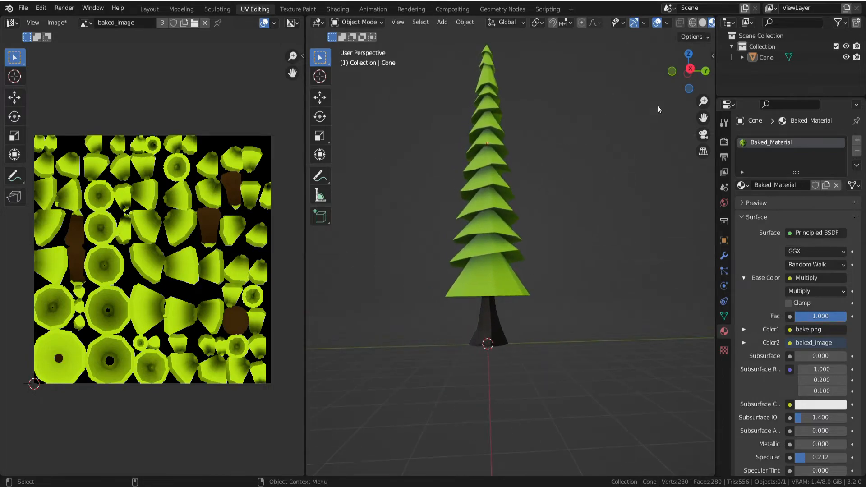
pyautogui.click(702, 23)
pyautogui.moveTo(574, 248)
pyautogui.mouseDown(button='middle')
pyautogui.moveTo(575, 237)
pyautogui.moveTo(578, 247)
pyautogui.mouseUp(button='middle')
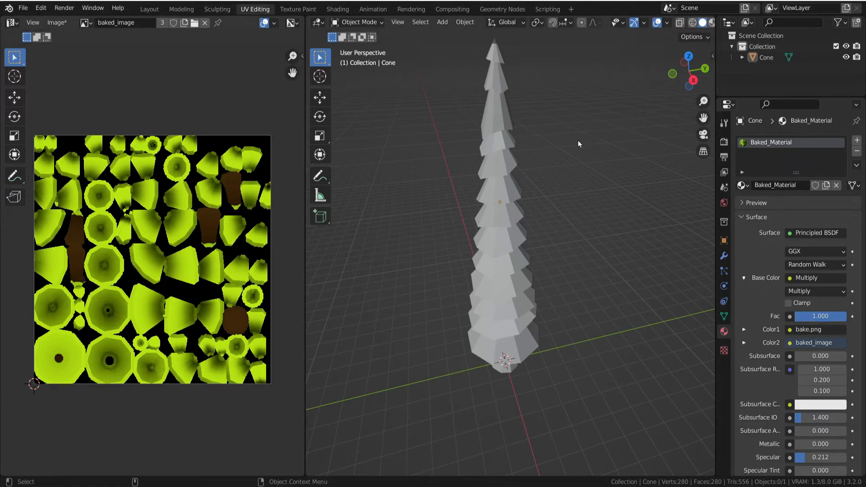
# - Set the scene's render engine to Eevee
pyautogui.click(724, 141)
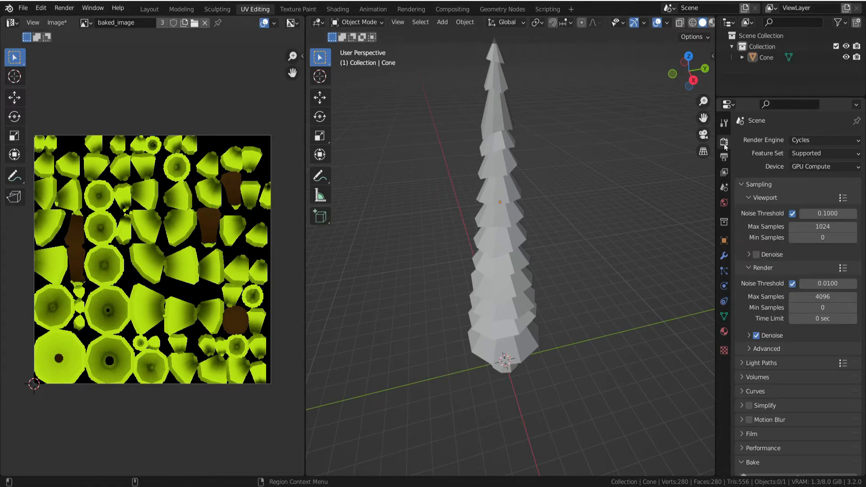
pyautogui.click(805, 141)
pyautogui.click(807, 152)
# - Save the combined baked image as bake_ao_diffuse.png alongside bake.png and bake_ao.png
pyautogui.click(511, 228)
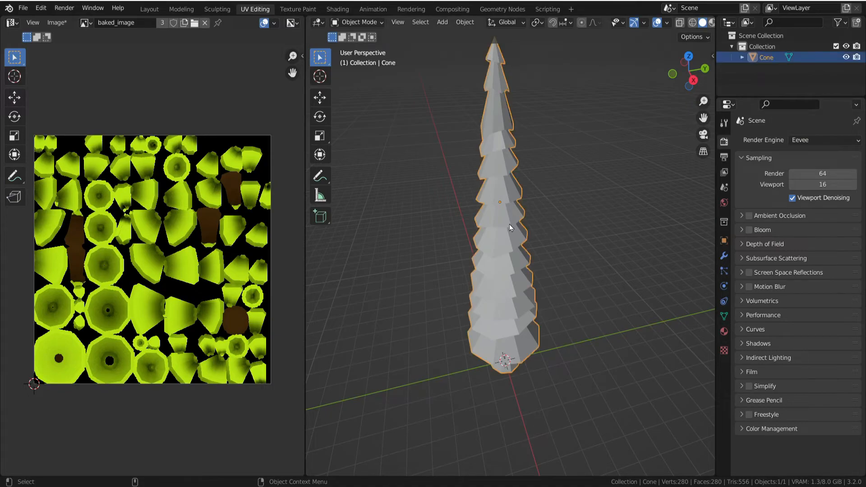
pyautogui.click(724, 330)
pyautogui.hotkey('shift', 'alt', 's')
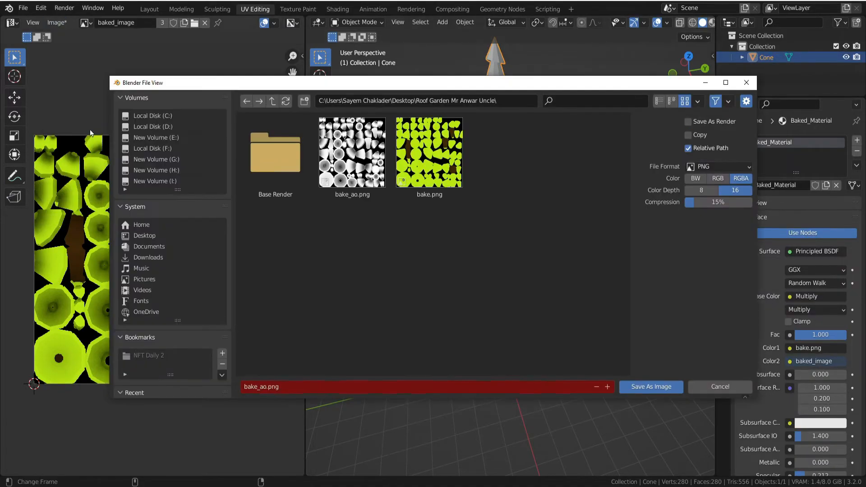
pyautogui.click(268, 387)
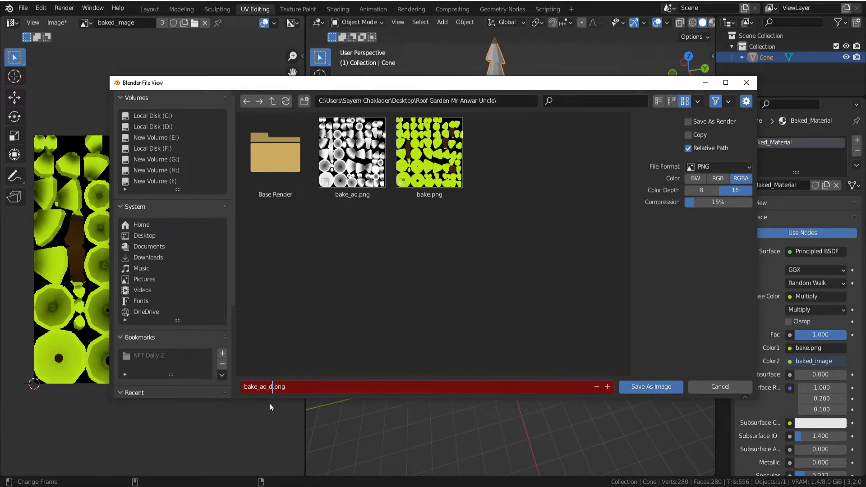
pyautogui.click(636, 386)
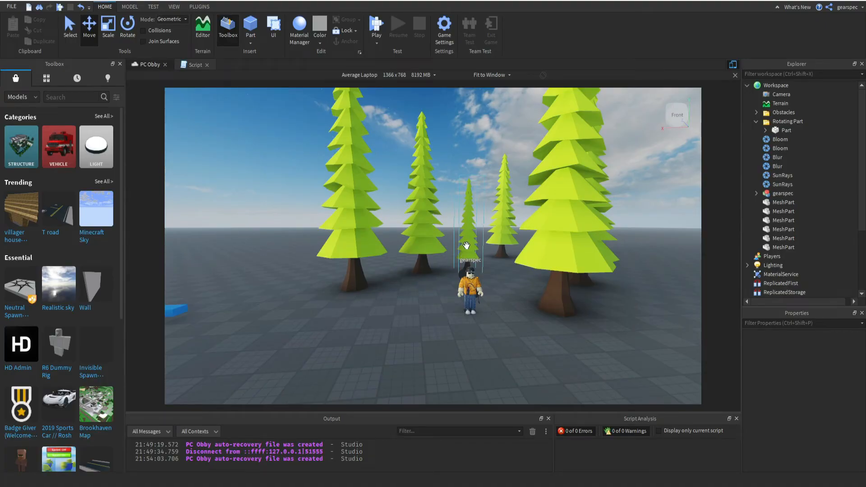
# - In Roblox Studio, duplicate one tree and move the copy to open ground beside the group
pyautogui.moveTo(466, 245); pyautogui.dragTo(500, 240, button='right')
pyautogui.moveTo(501, 237); pyautogui.dragTo(501, 238, button='right')
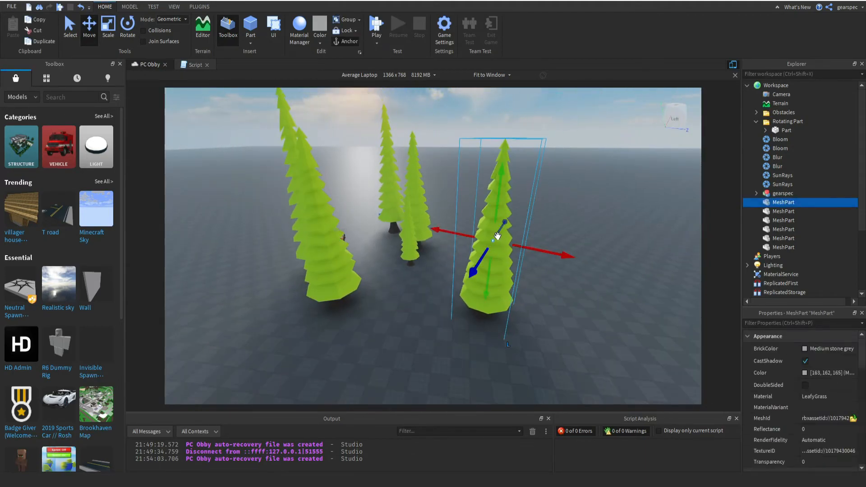
pyautogui.moveTo(576, 265); pyautogui.dragTo(695, 318)
pyautogui.scroll(5, 530, 313)
pyautogui.scroll(-5, 385, 256)
pyautogui.moveTo(539, 313); pyautogui.dragTo(527, 289, button='middle')
pyautogui.moveTo(531, 202); pyautogui.dragTo(606, 221)
pyautogui.moveTo(589, 268); pyautogui.dragTo(579, 258)
pyautogui.click(563, 253)
pyautogui.moveTo(611, 282); pyautogui.dragTo(611, 282, button='right')
# - Upload bake_ao_diffuse.png as a new image for the duplicated tree's TextureID, keeping the name bake_ao_diffuse
pyautogui.click(855, 360)
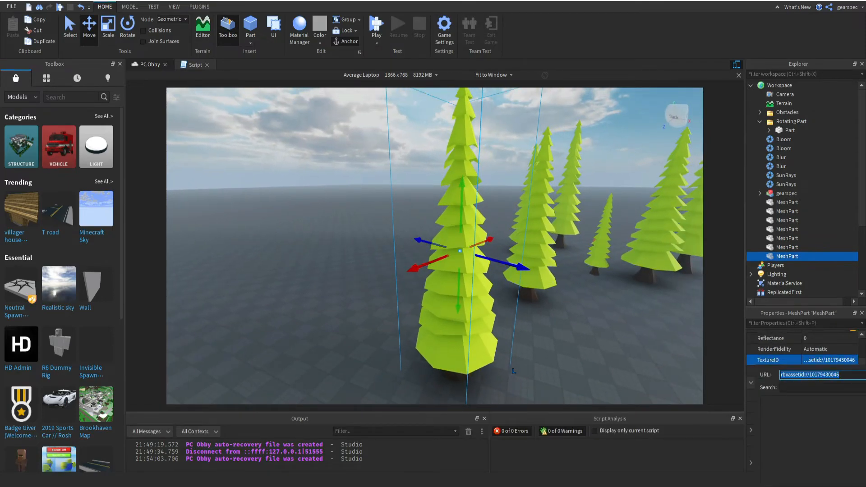
pyautogui.click(835, 481)
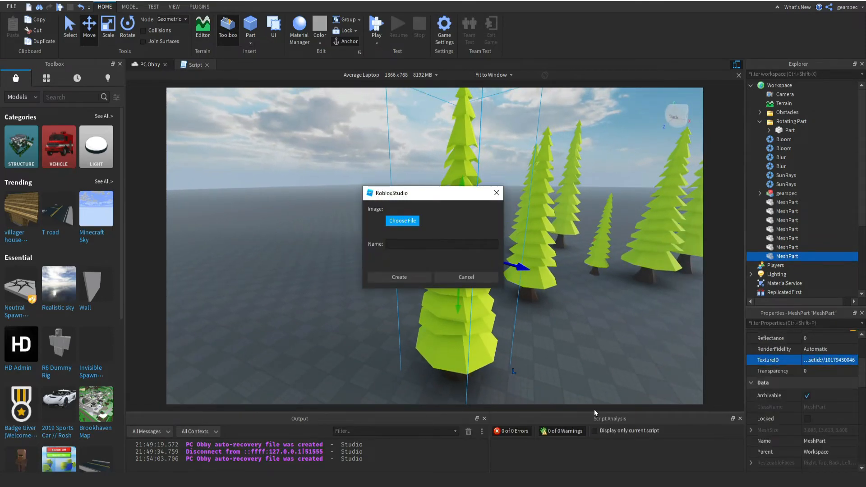
pyautogui.click(403, 221)
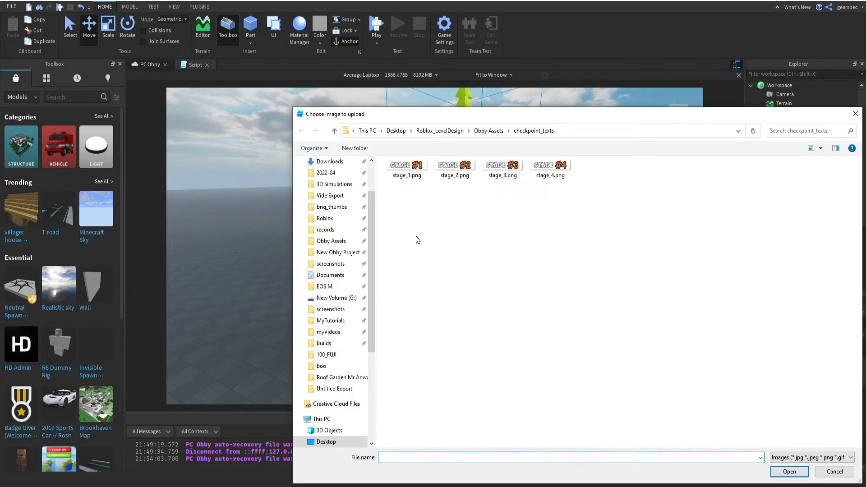
pyautogui.write('C:\\Users\\Sayem Chaklader\\Desktop\\Roof Garden Mr Anwar Uncle')
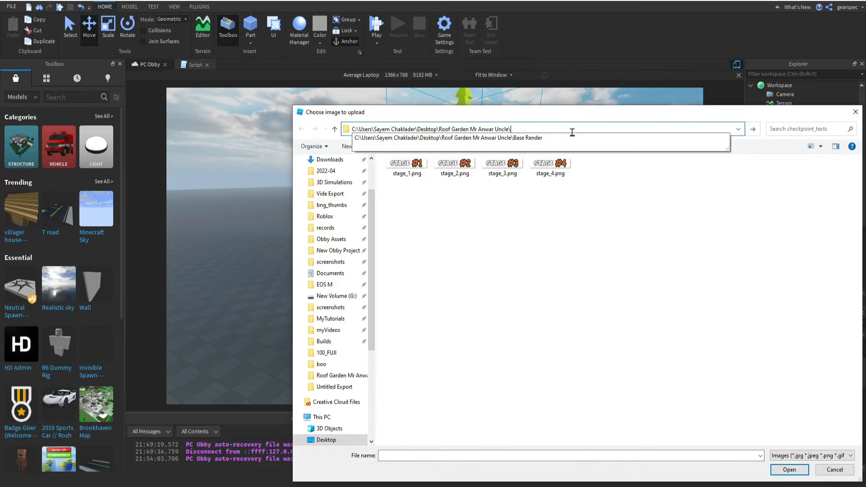
pyautogui.press('Return')
pyautogui.doubleClick(555, 178)
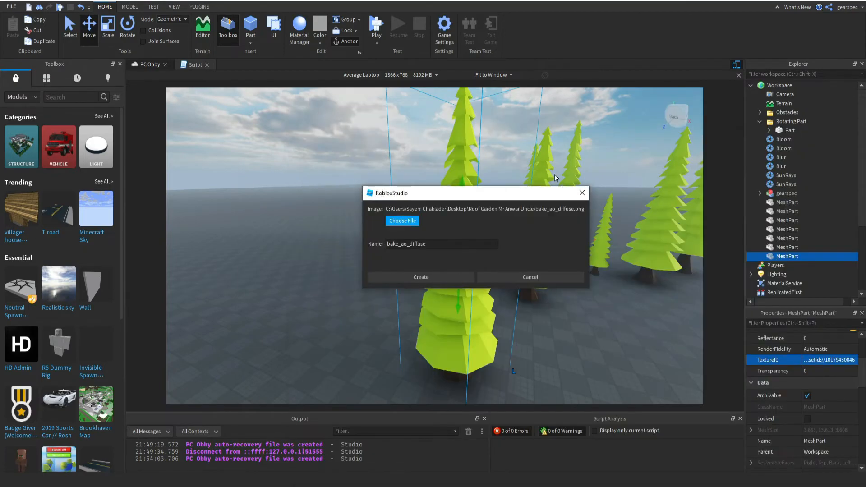
pyautogui.click(451, 276)
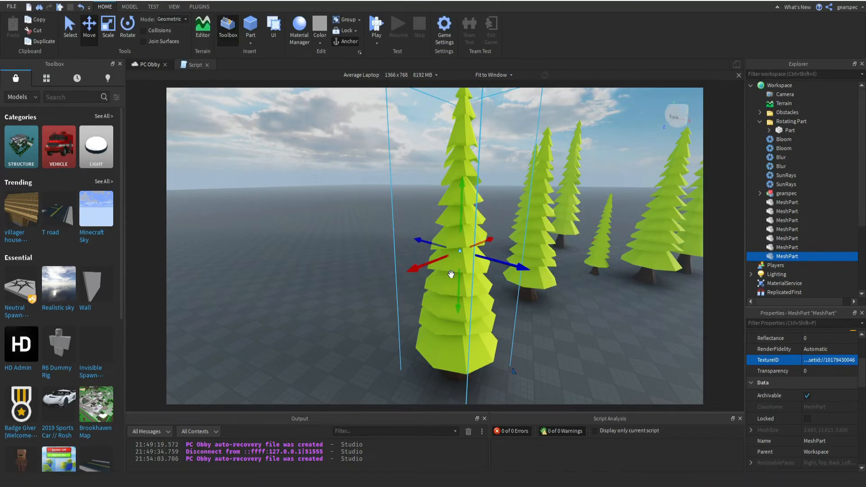
# - Examine the duplicated tree's texture up close and compare it with the other trees from several angles
pyautogui.click(562, 313)
pyautogui.moveTo(369, 315); pyautogui.dragTo(432, 310)
pyautogui.moveTo(483, 278); pyautogui.dragTo(482, 278, button='right')
pyautogui.scroll(10, 482, 278)
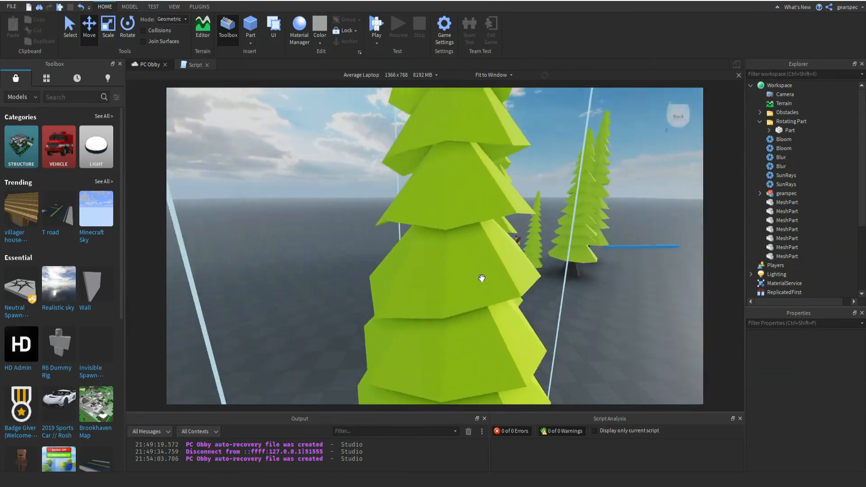
pyautogui.scroll(-15, 482, 279)
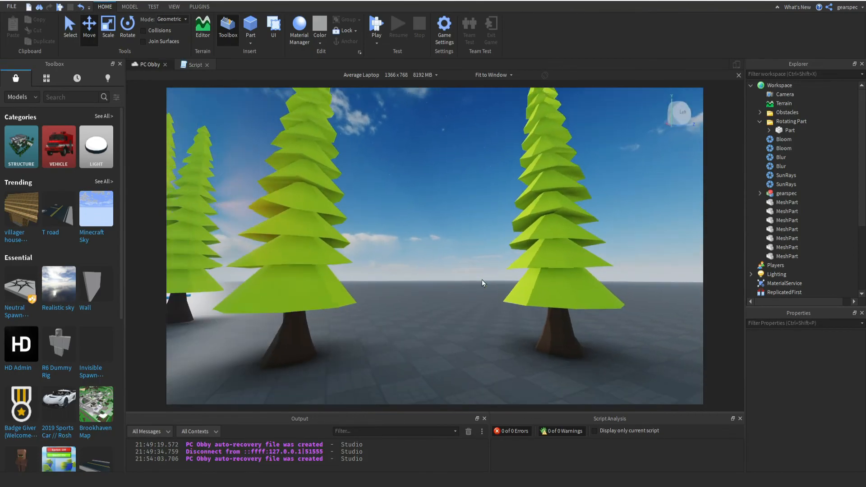
pyautogui.moveTo(482, 280); pyautogui.dragTo(482, 279, button='right')
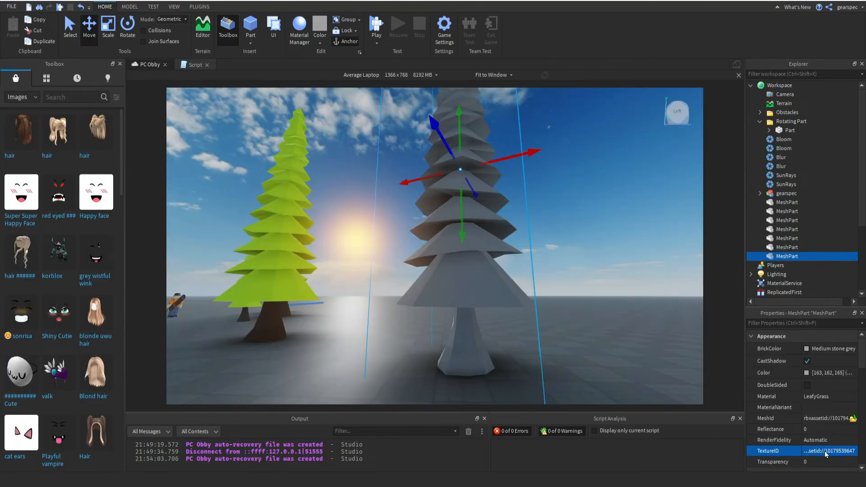
pyautogui.moveTo(581, 243); pyautogui.dragTo(580, 244, button='right')
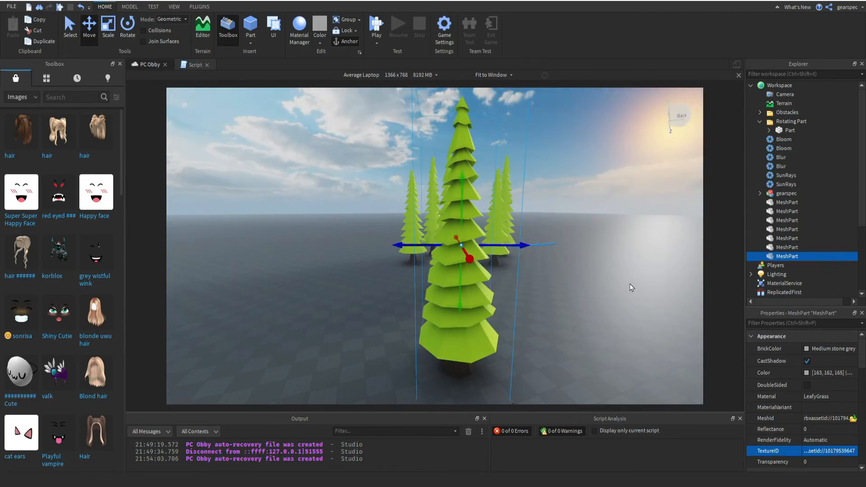
pyautogui.moveTo(493, 305); pyautogui.dragTo(494, 304, button='right')
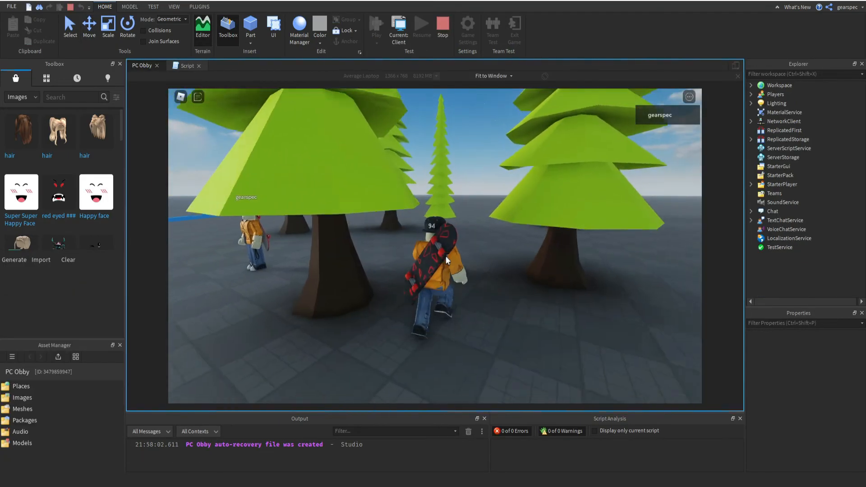
# - Walk the character among the trees in a playtest and examine their shading from different distances
pyautogui.press('w')
pyautogui.moveTo(446, 260); pyautogui.dragTo(446, 260, button='right')
pyautogui.press('w')
pyautogui.press('space')
pyautogui.press('a')
pyautogui.press('s')
pyautogui.press('a')
pyautogui.press('s')
pyautogui.press('a')
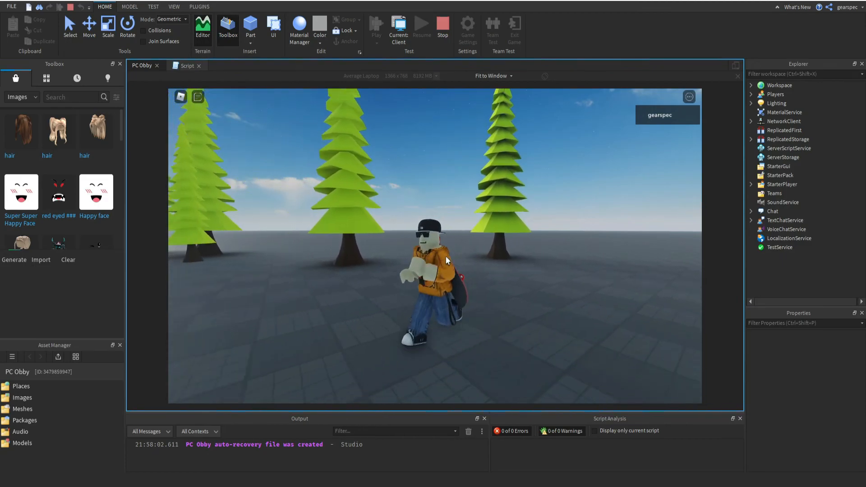
pyautogui.press('w')
pyautogui.press('d')
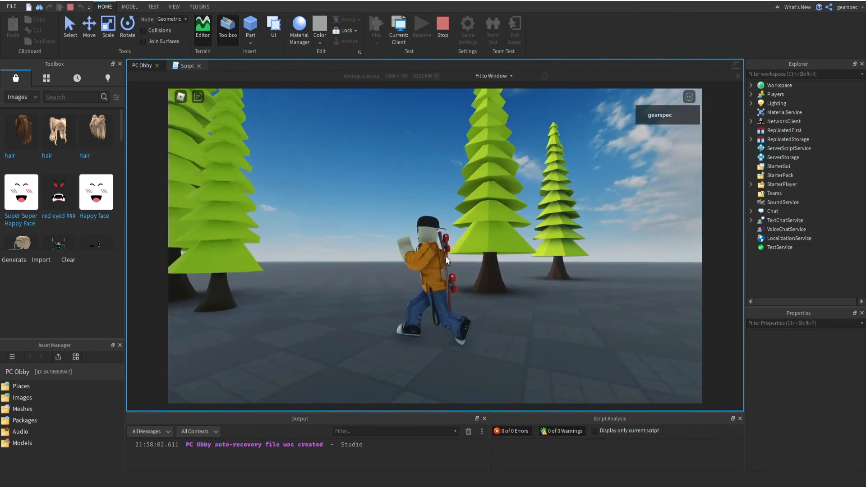
pyautogui.press('d')
pyautogui.moveTo(447, 261); pyautogui.dragTo(446, 257, button='right')
pyautogui.press('s')
pyautogui.scroll(-5, 446, 257)
pyautogui.press('w')
pyautogui.scroll(3, 446, 258)
pyautogui.press('a')
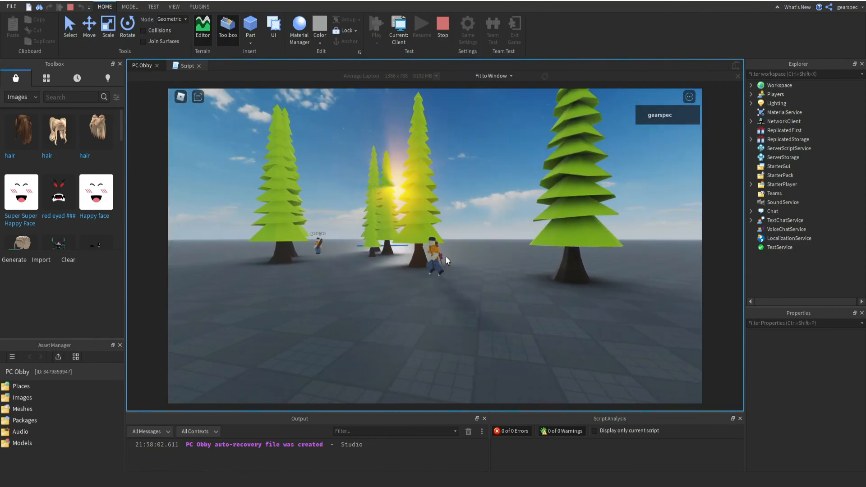